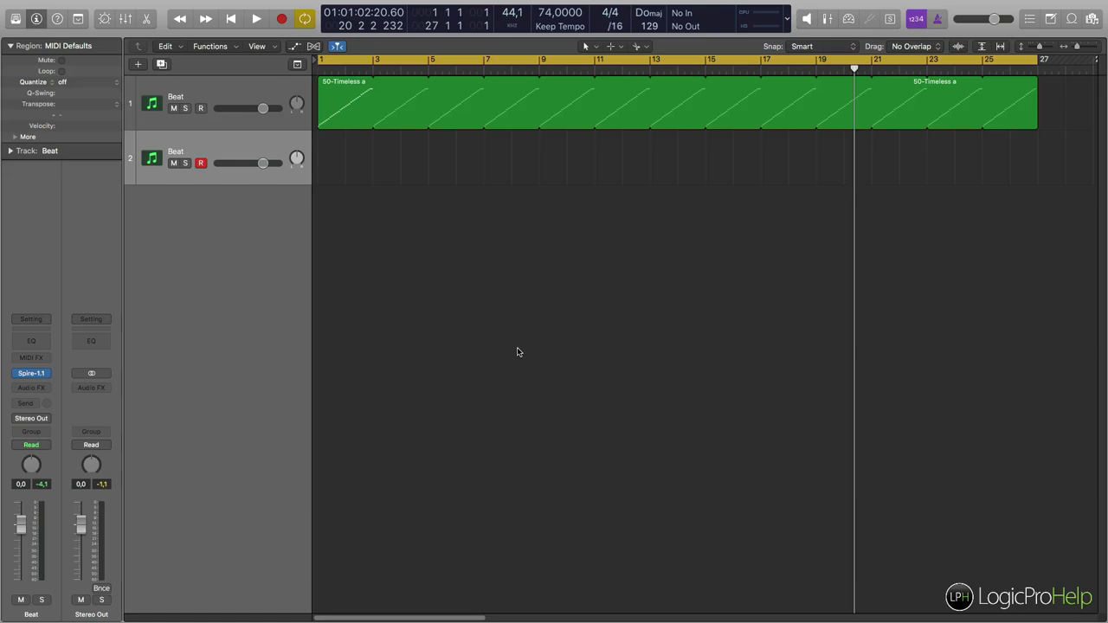
Select the looped region on the Beat track and play its opening from bar 1.
click(373, 107)
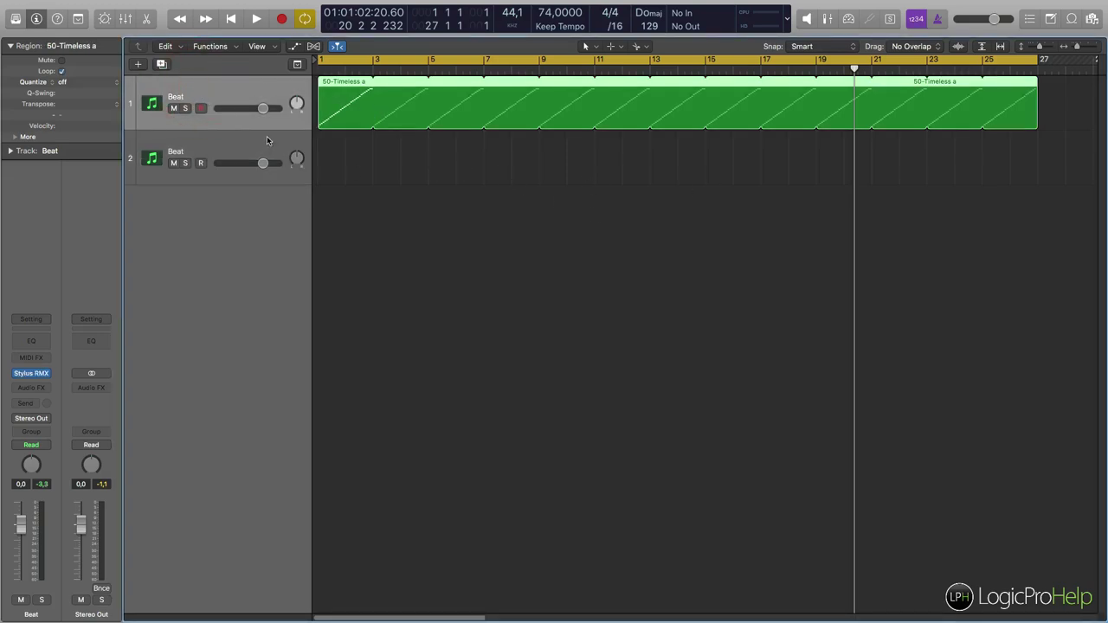
key(space)
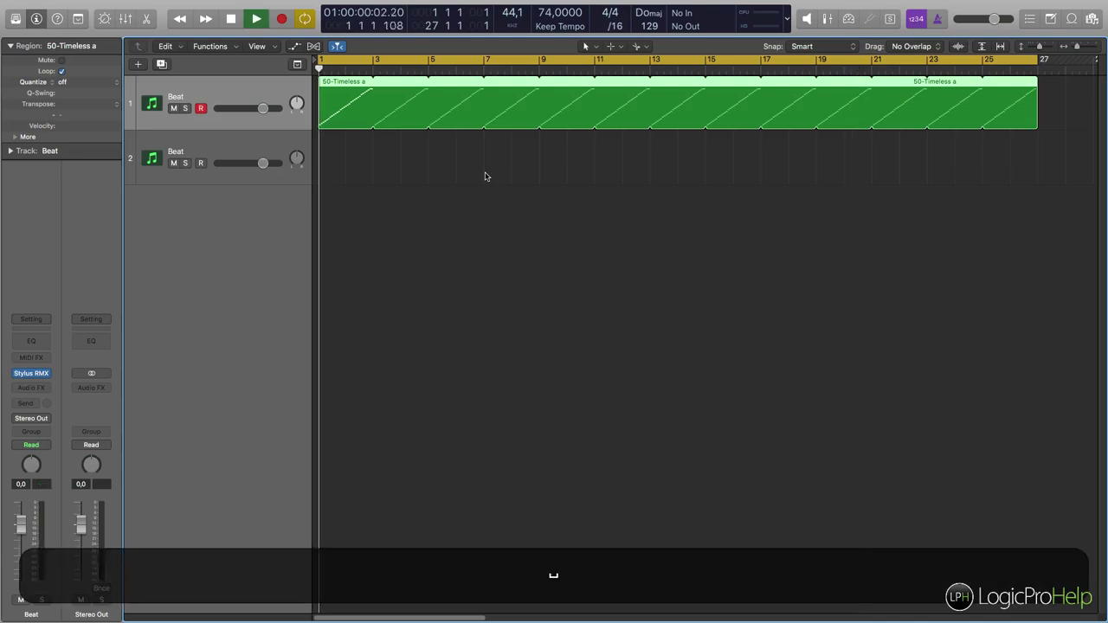
key(space)
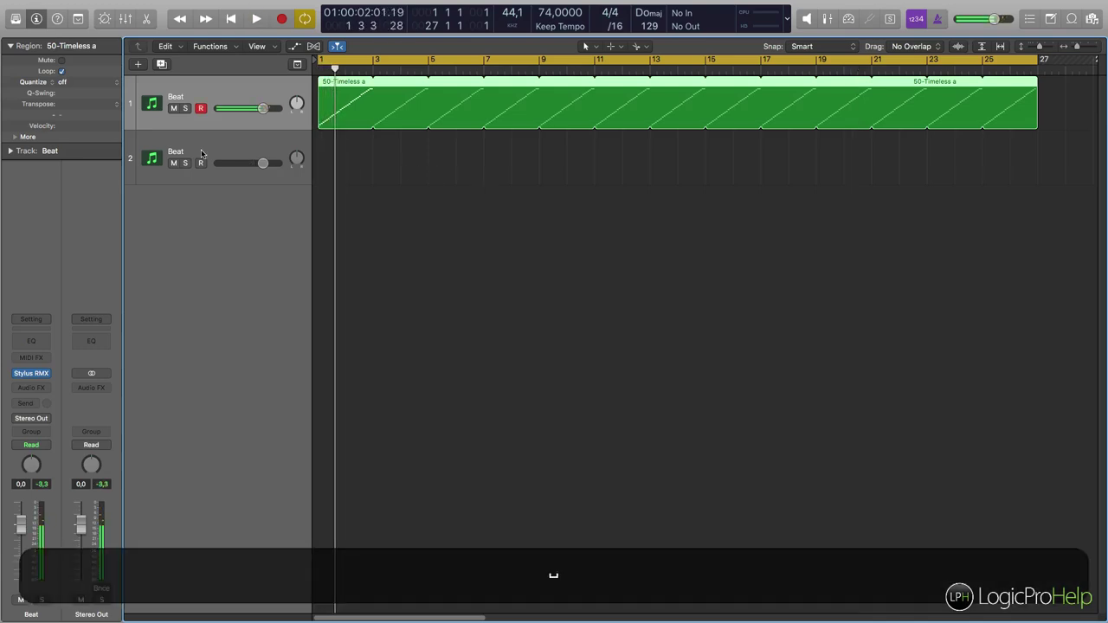
Rename the second track as PAD and increase its track height.
double_click(201, 153)
text(PAD)
key(Return)
drag(208, 185, 212, 208)
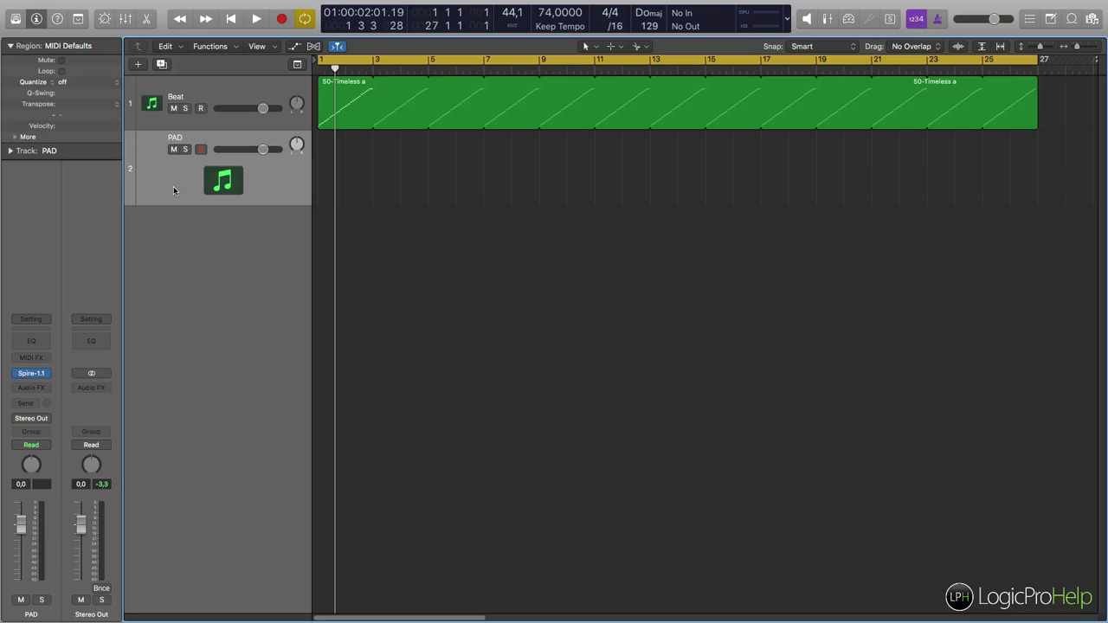
Open the Spire-1.1 instrument of the PAD track and place its window below the two tracks.
click(32, 373)
drag(599, 206, 710, 200)
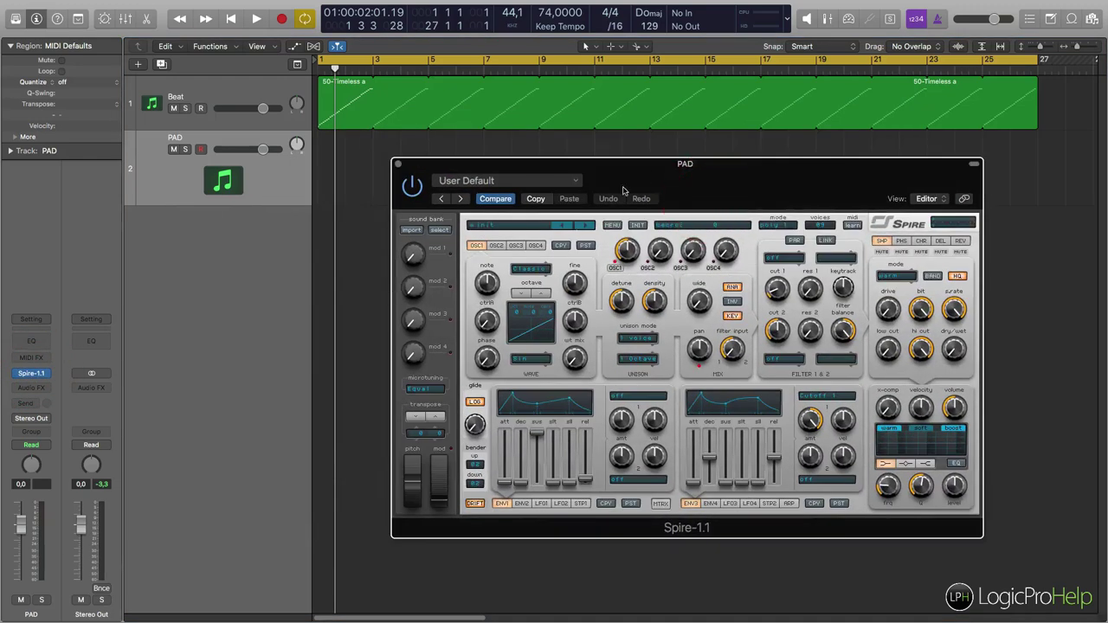
drag(648, 178, 573, 194)
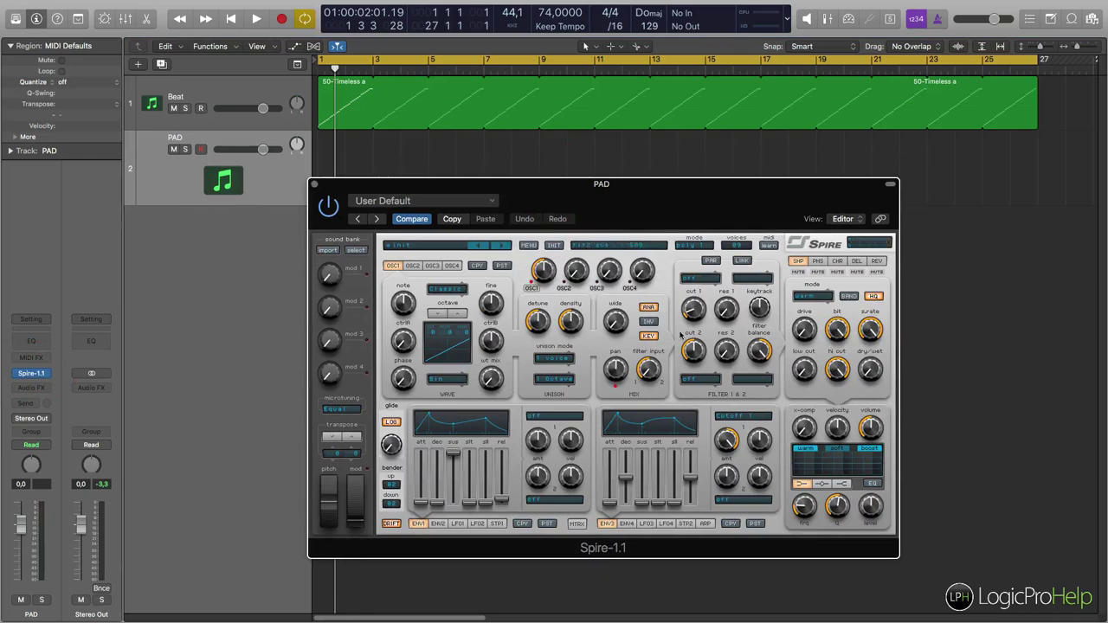
drag(662, 219, 673, 251)
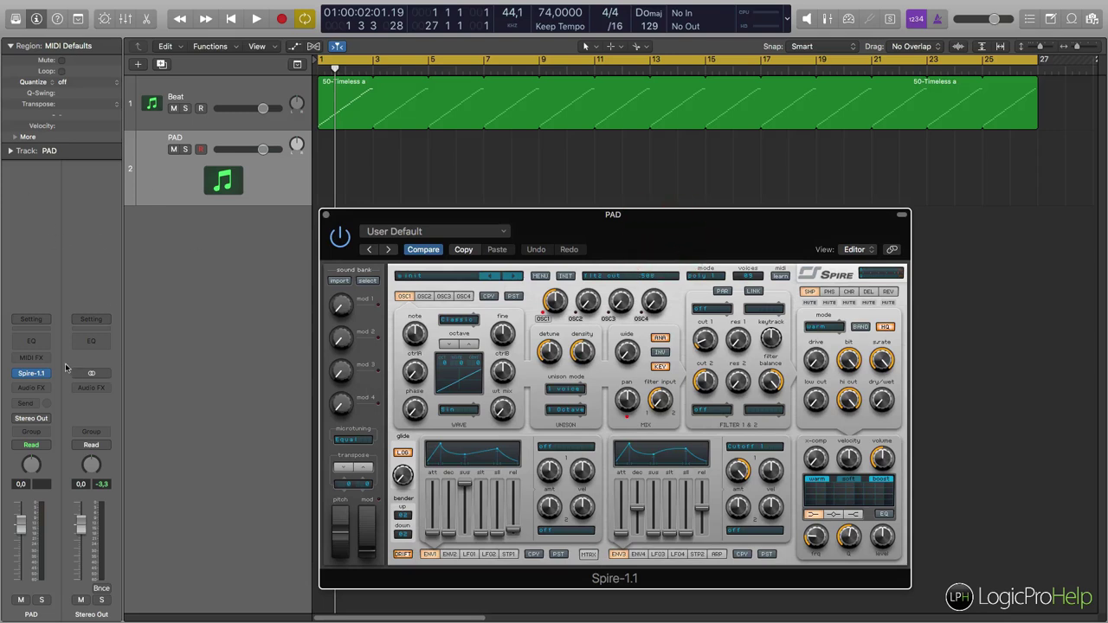
drag(553, 217, 556, 183)
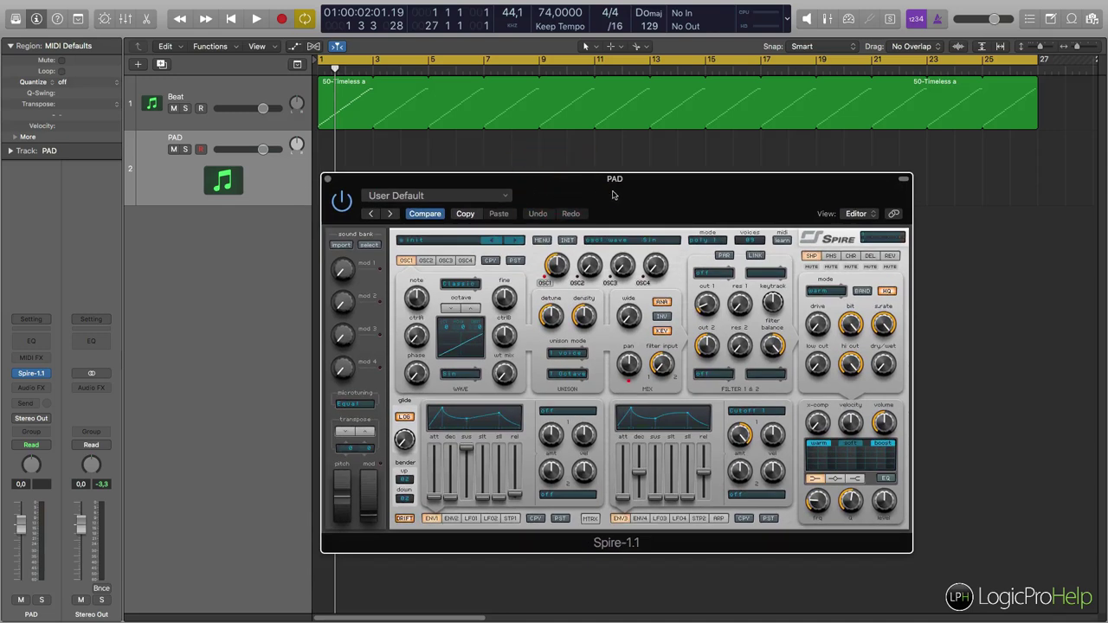
drag(612, 195, 609, 189)
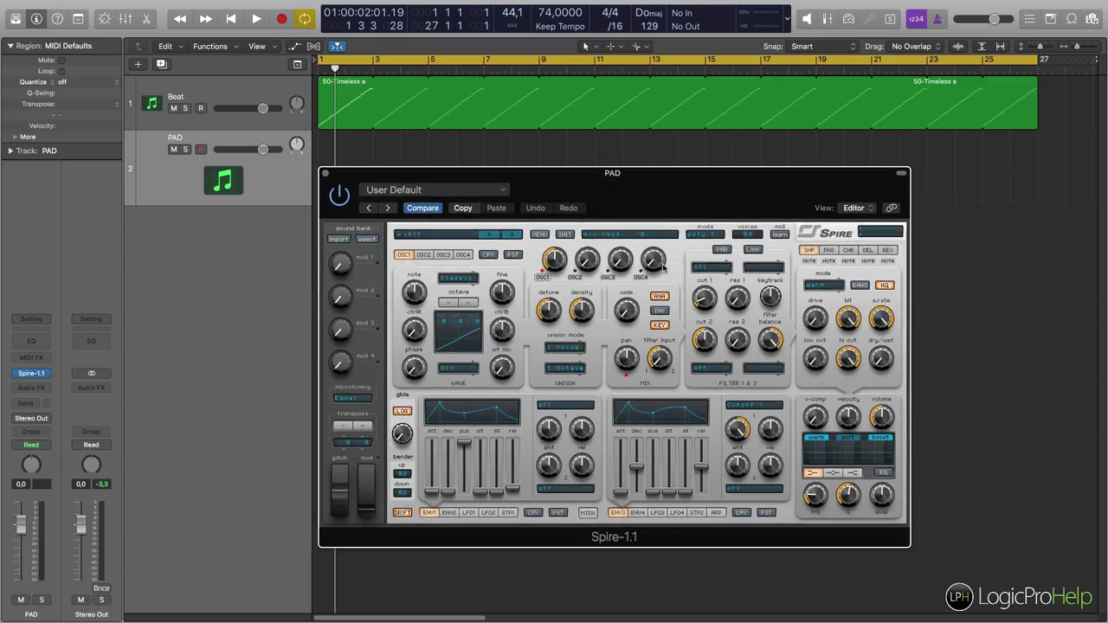
click(602, 261)
drag(594, 184, 576, 247)
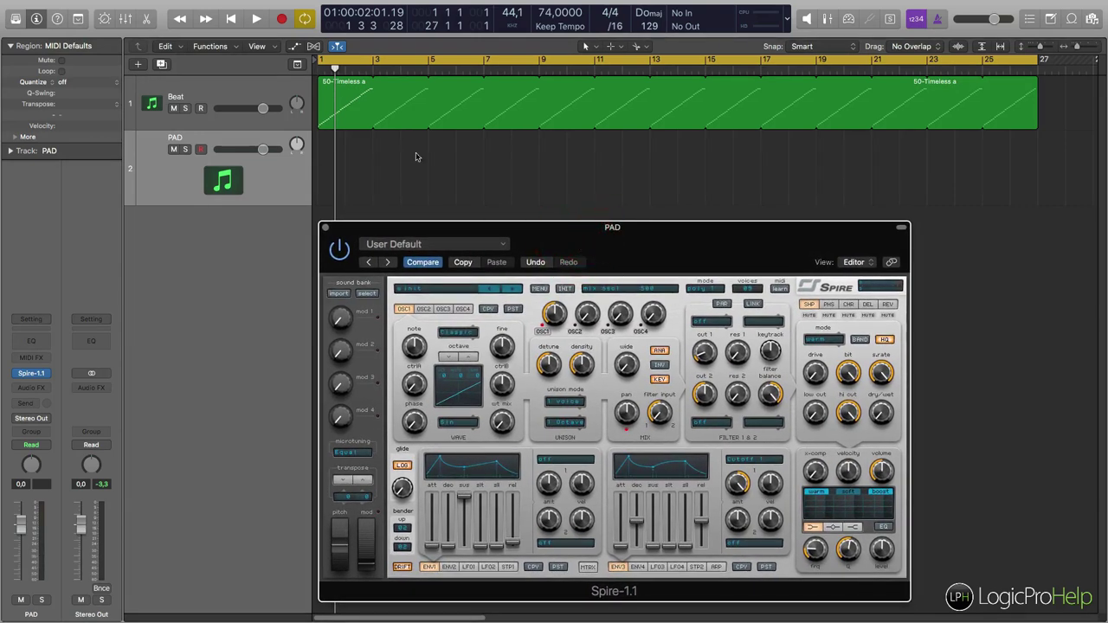
mouse_move(502, 230)
mouse_down()
mouse_move(490, 226)
mouse_move(500, 227)
mouse_up()
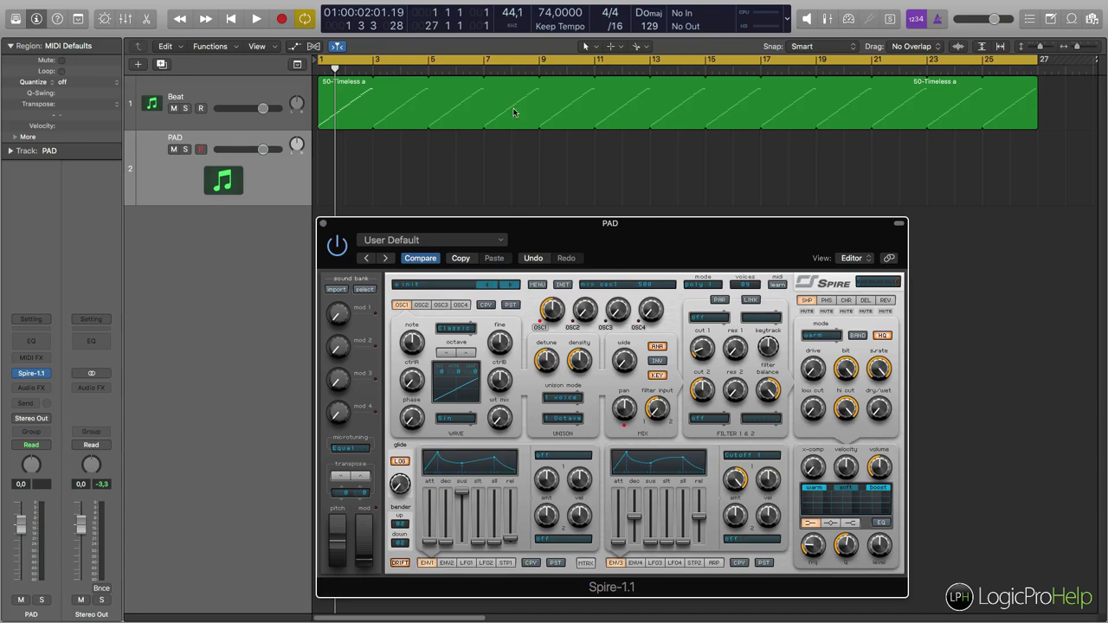
drag(1070, 147, 495, 170)
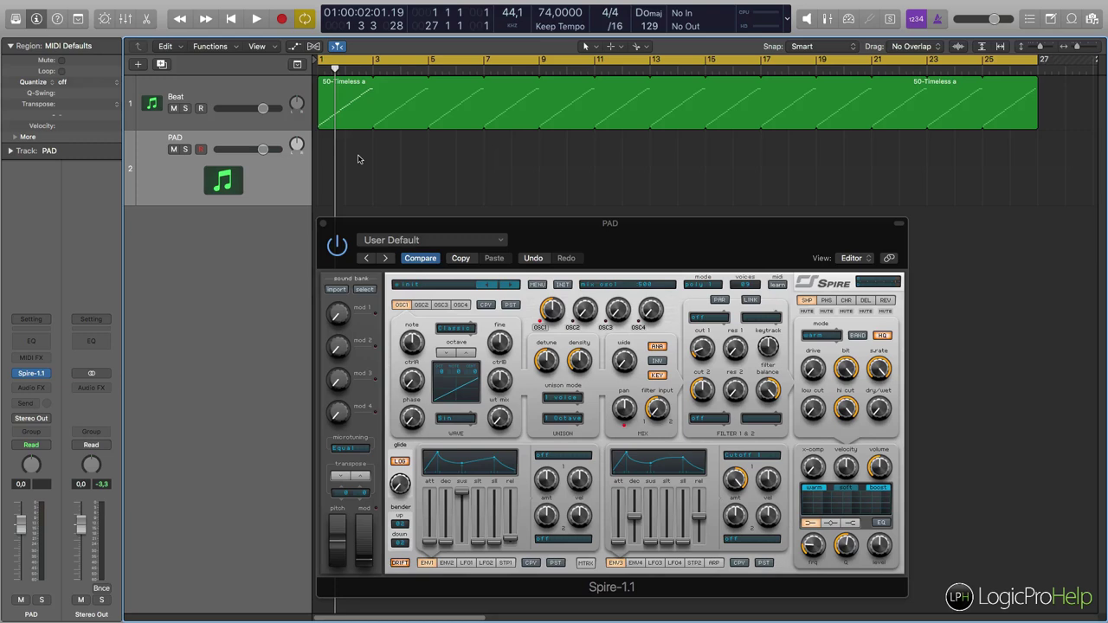
drag(684, 248, 855, 233)
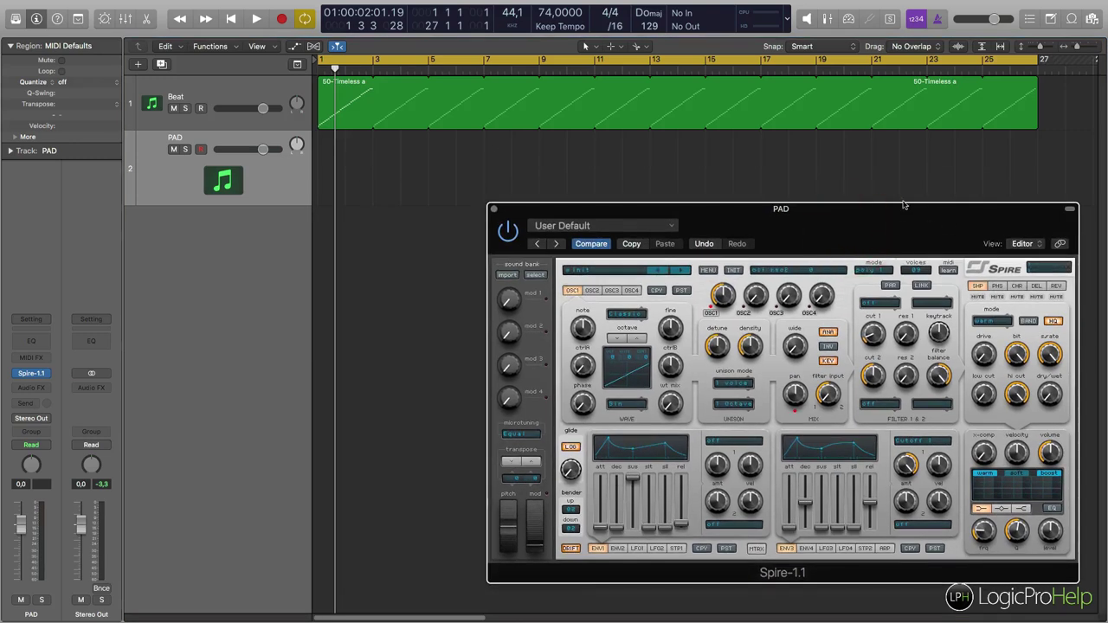
drag(903, 205, 734, 213)
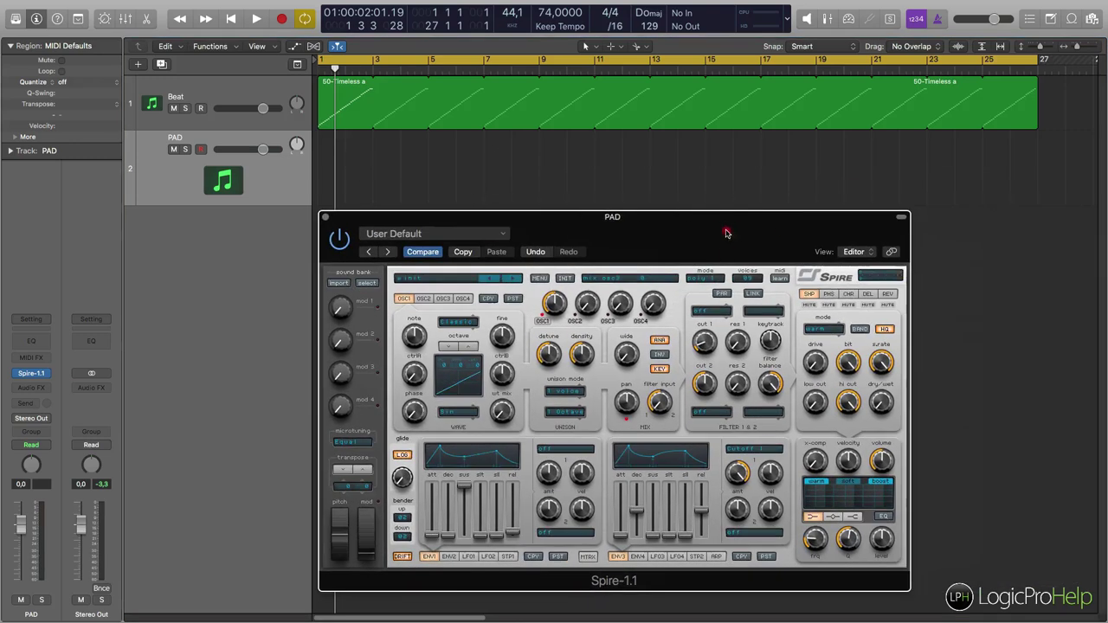
Initialize the Spire patch and set its polyphony to 10 voices.
click(564, 280)
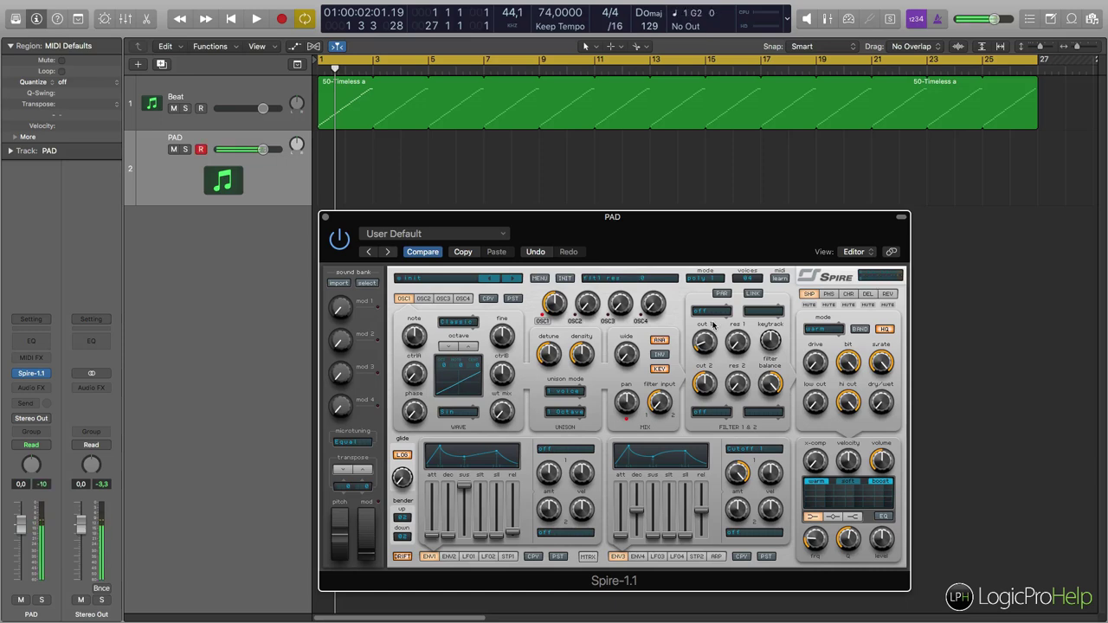
drag(506, 217, 505, 230)
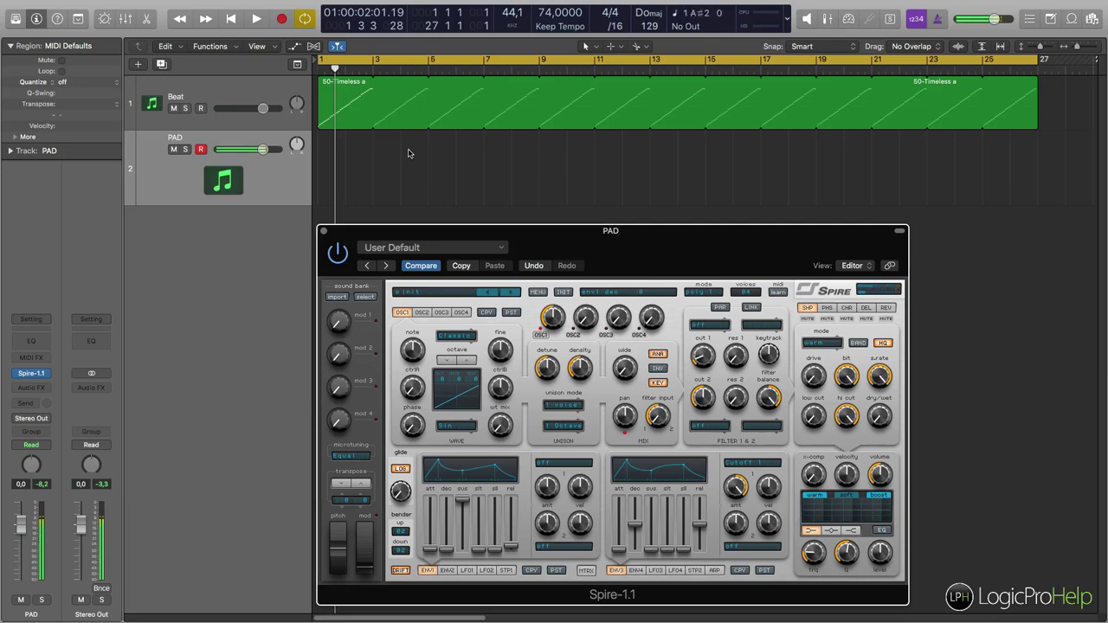
click(745, 292)
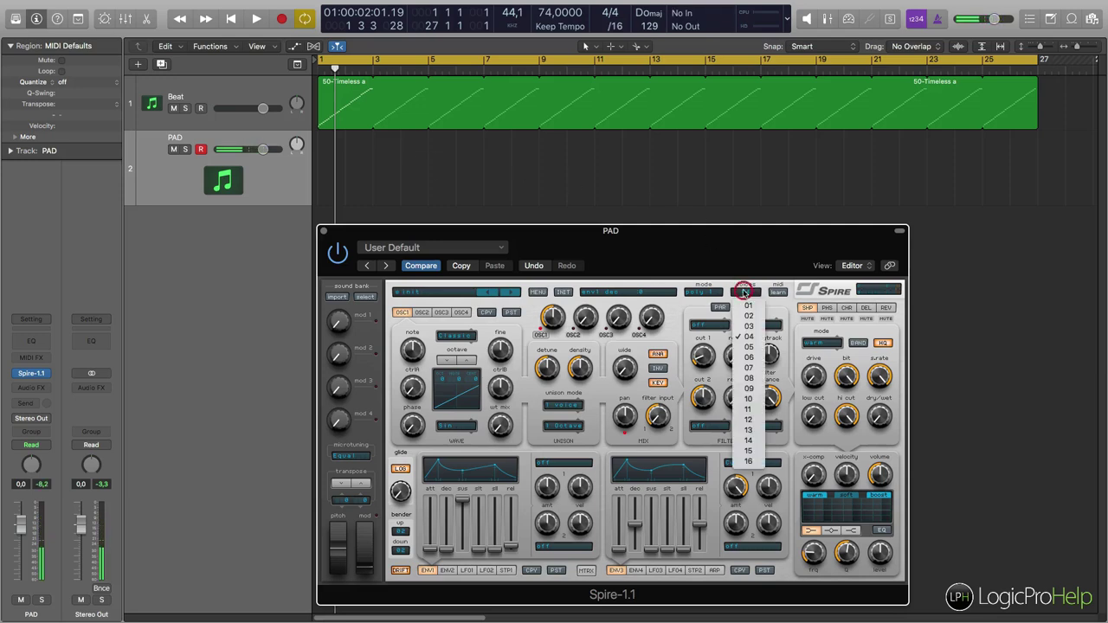
click(750, 398)
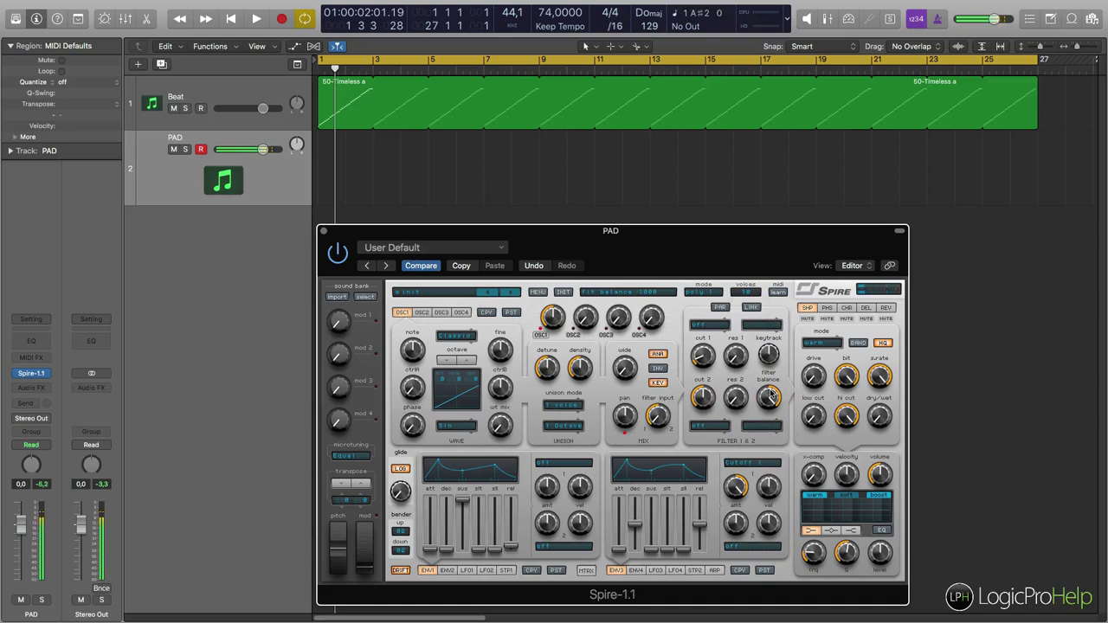
Record a sustained chord on the PAD track from bar 1 over the beat.
click(167, 177)
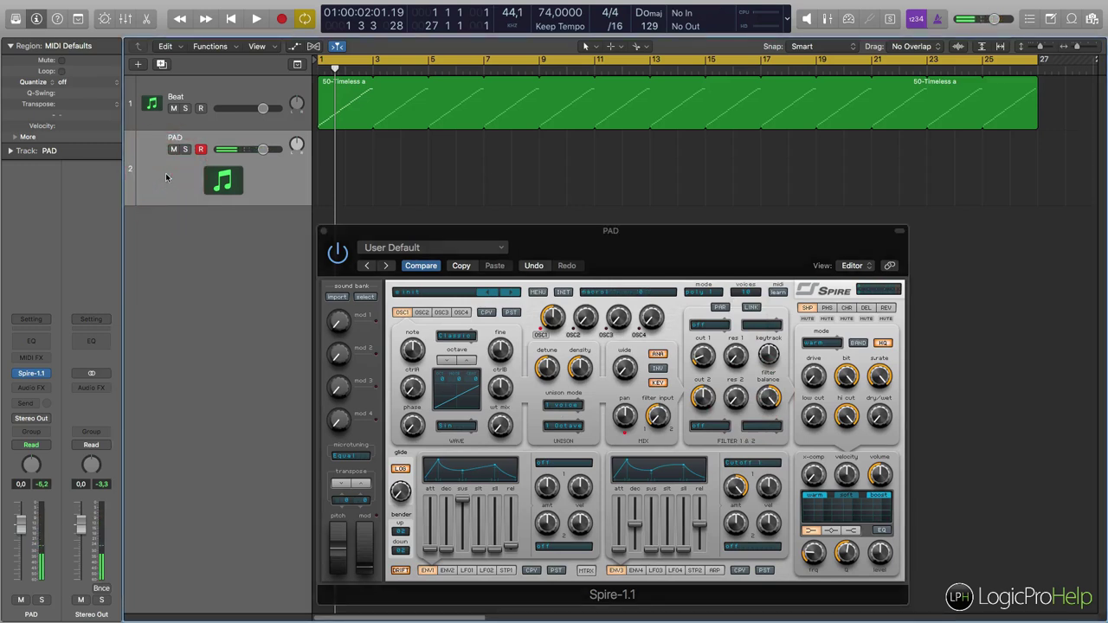
key(r)
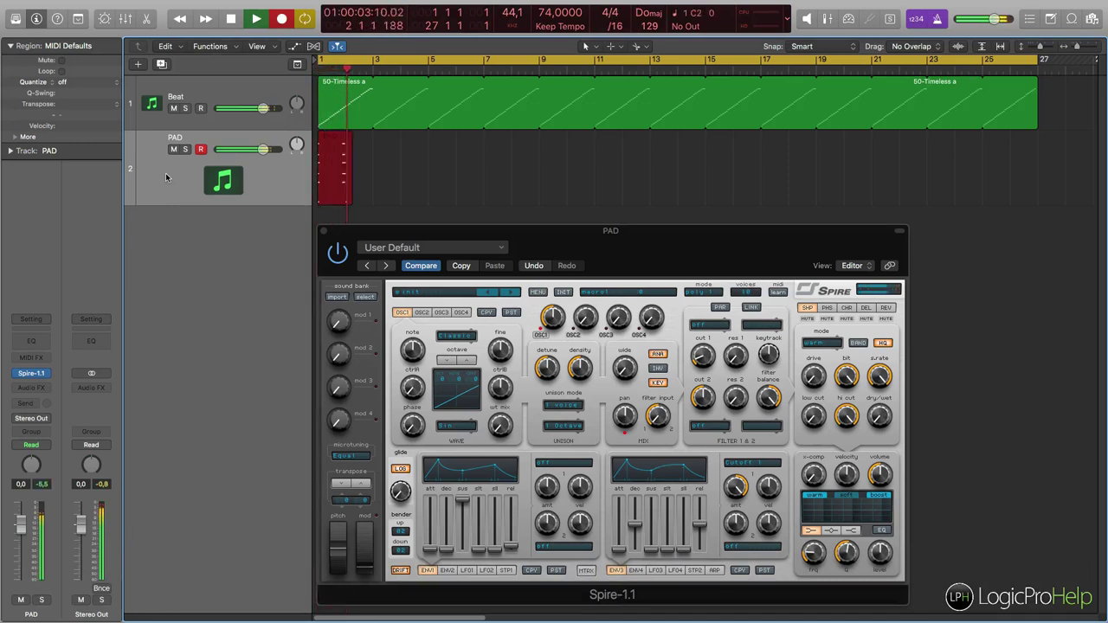
key(space)
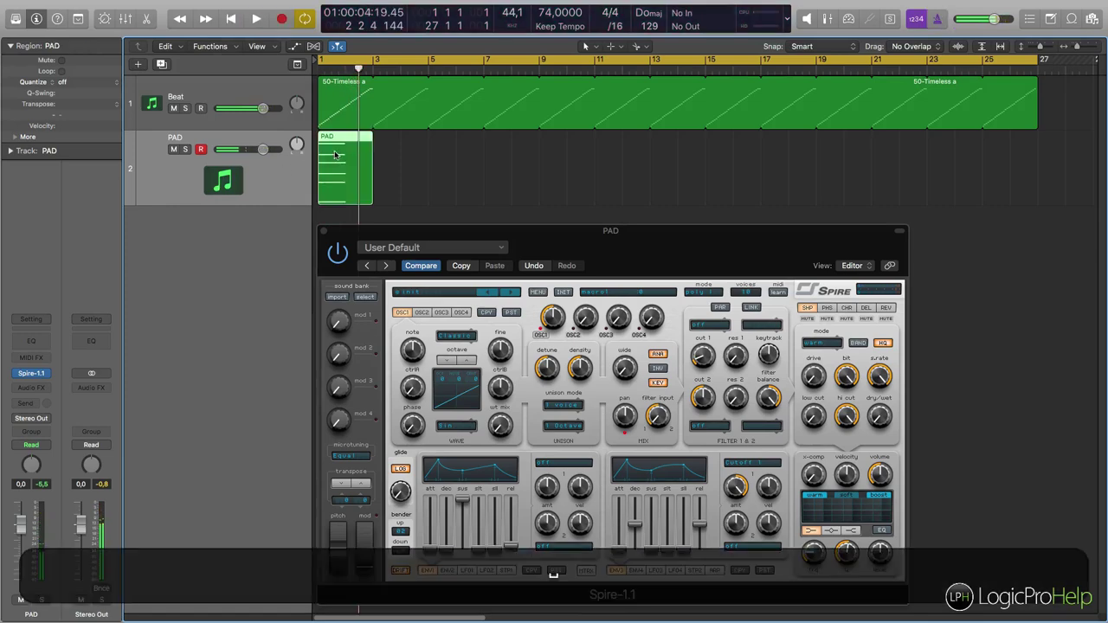
Open the recorded PAD region in the Piano Roll and quantize all its notes to 1/16 Note.
double_click(336, 155)
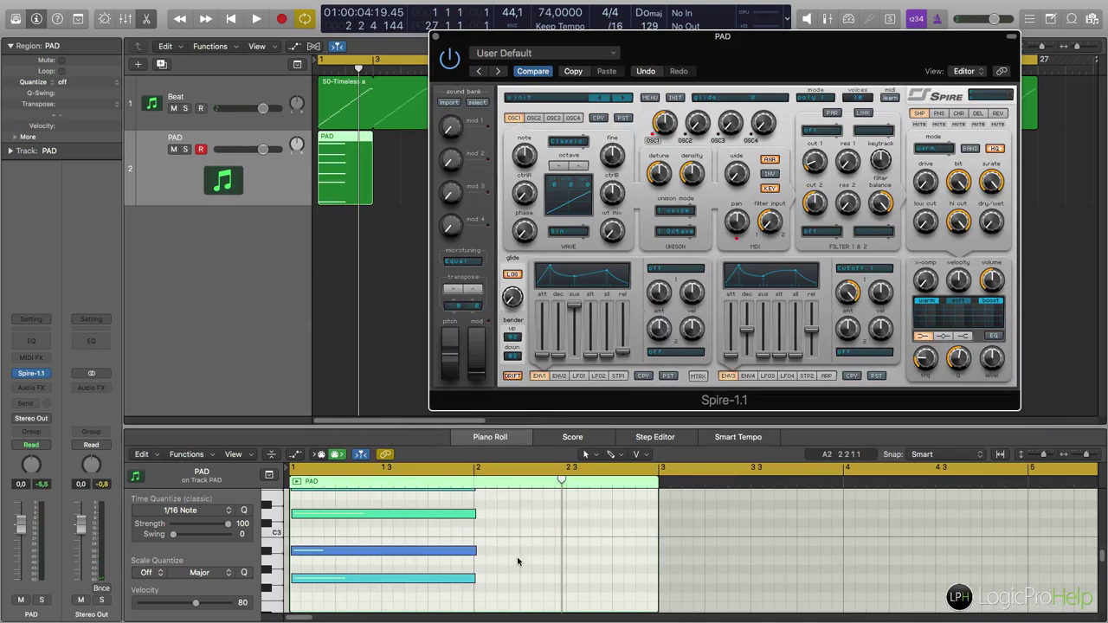
scroll(518, 562, up, 1)
click(518, 560)
key(cmd+a)
key(super+q)
scroll(519, 561, up, 3)
scroll(519, 561, down, 1)
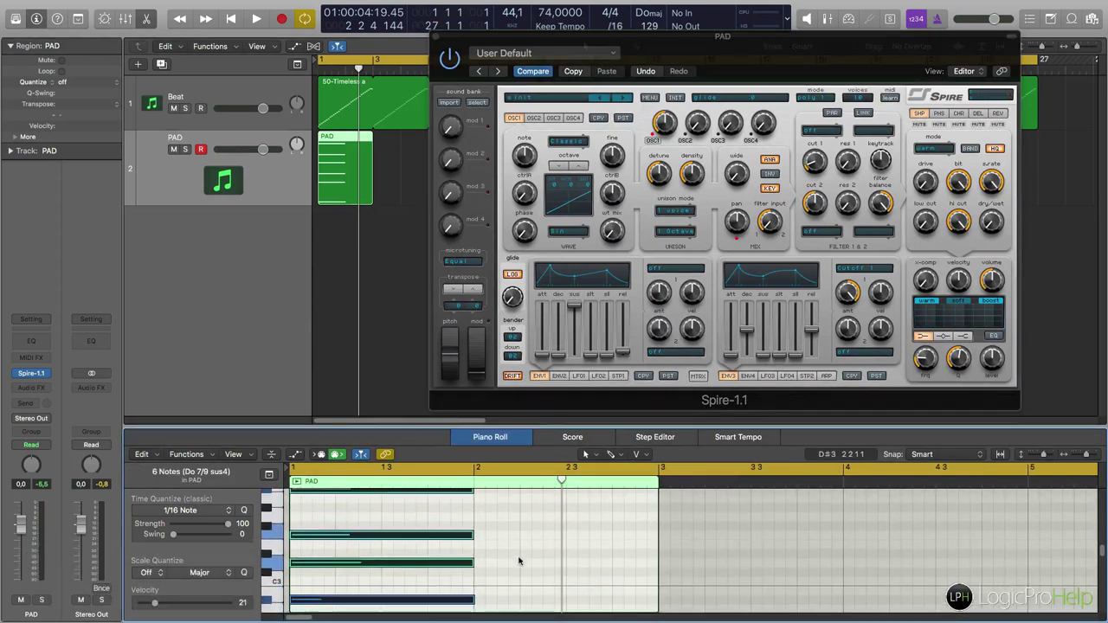
Close the Spire window and extend the PAD region and all its chord notes to bar 27.
click(436, 39)
drag(372, 200, 1039, 211)
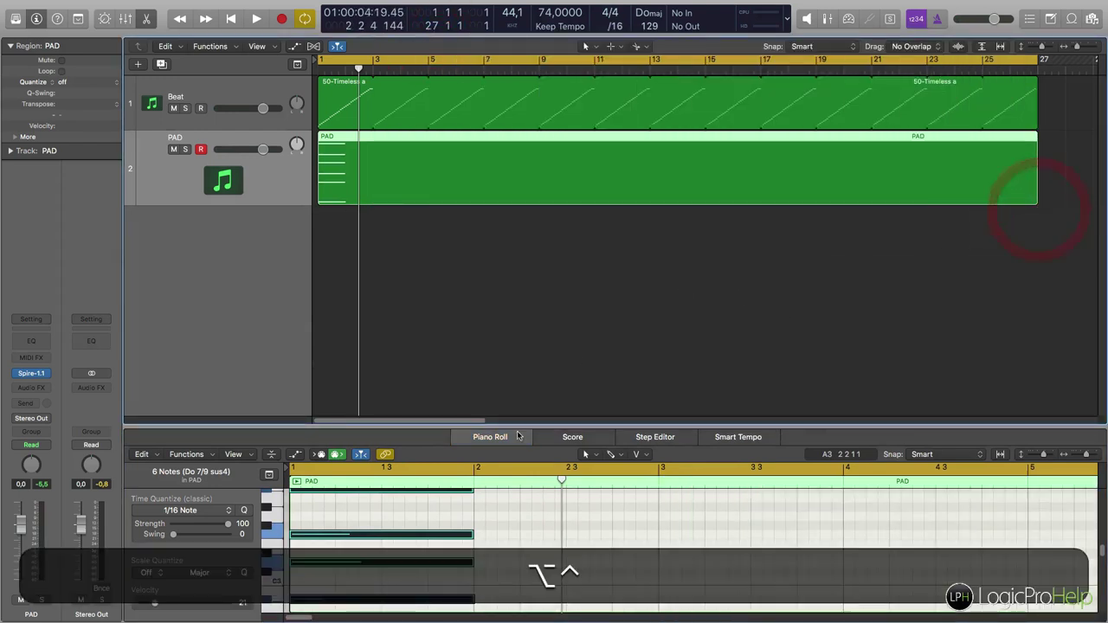
ctrl+alt+click(508, 495)
ctrl+alt+click(509, 498)
ctrl+alt+click(497, 500)
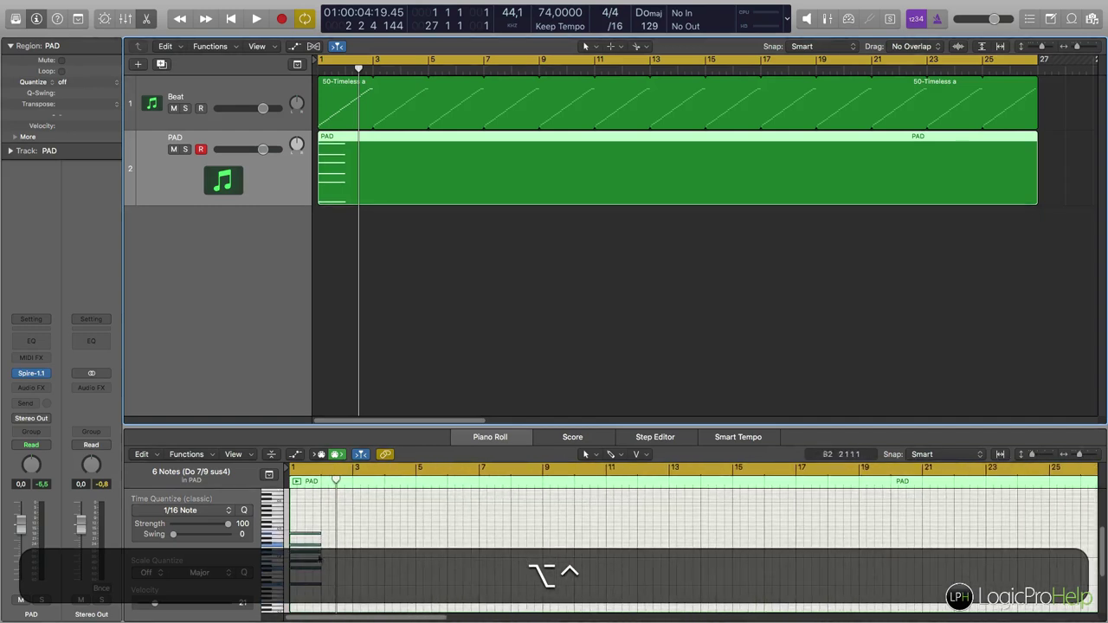
drag(320, 535, 921, 546)
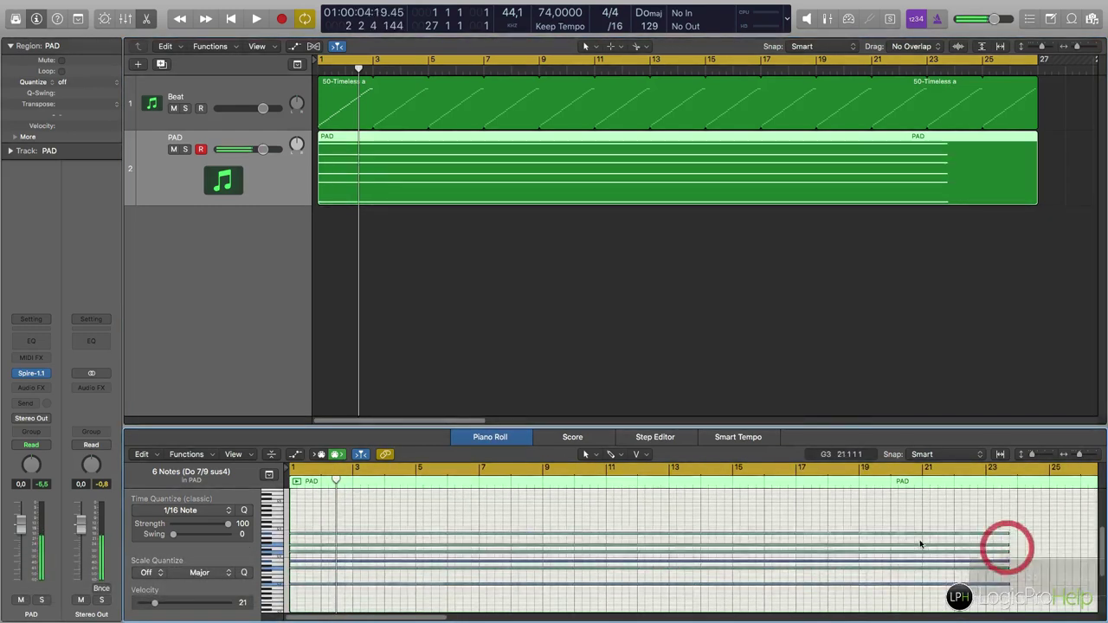
click(336, 457)
drag(708, 536, 814, 538)
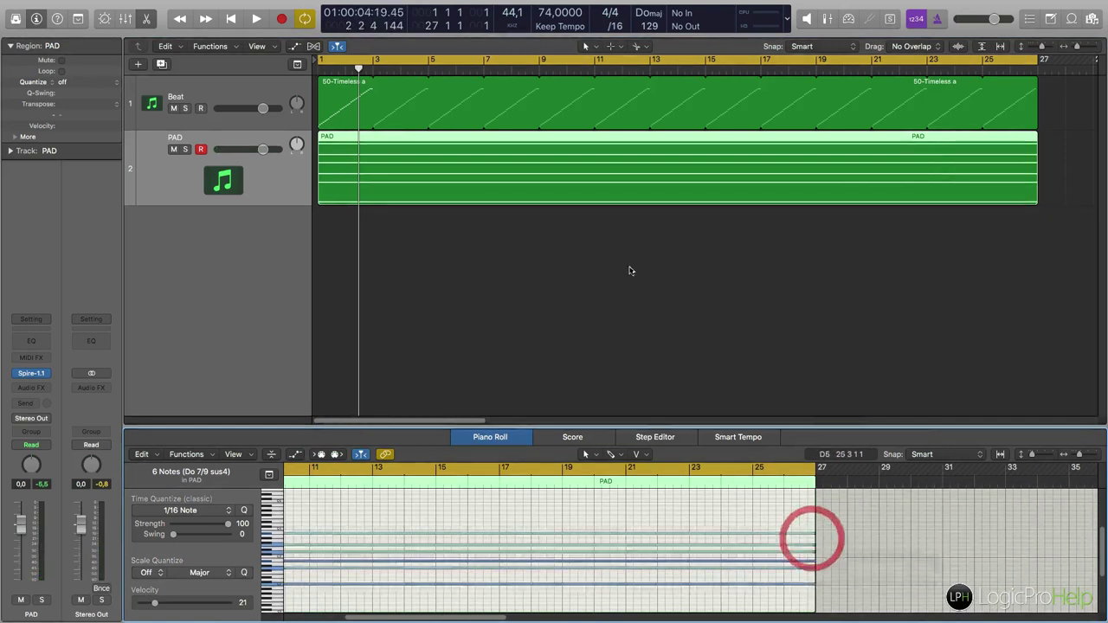
Play the project from the start to check the balance and set the PAD track's volume to -4.0 dB.
key(Return)
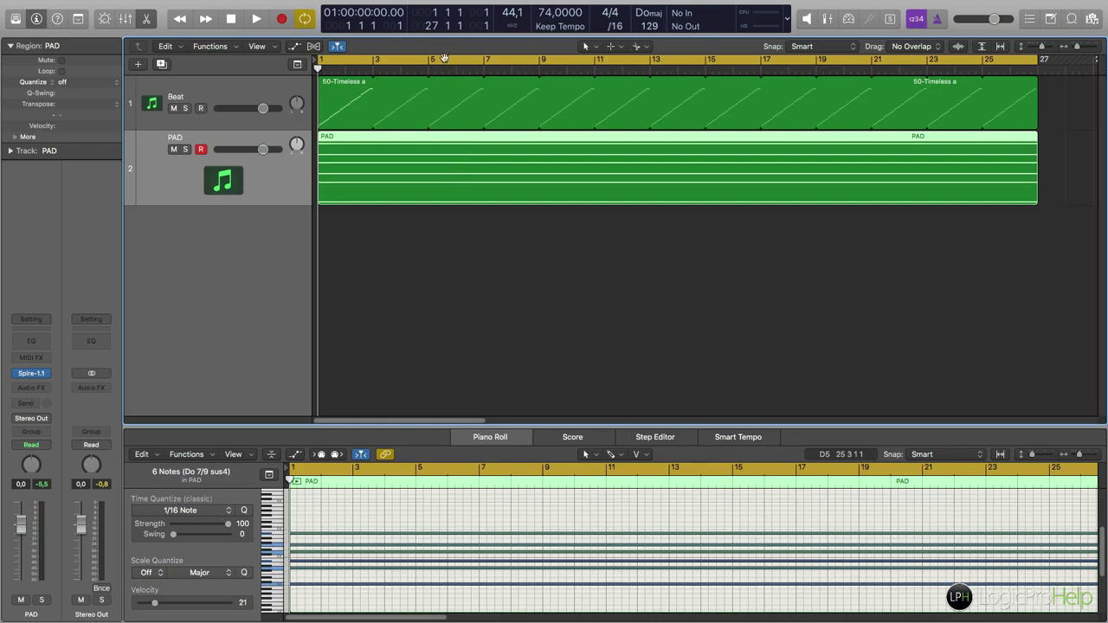
key(space)
drag(262, 149, 223, 154)
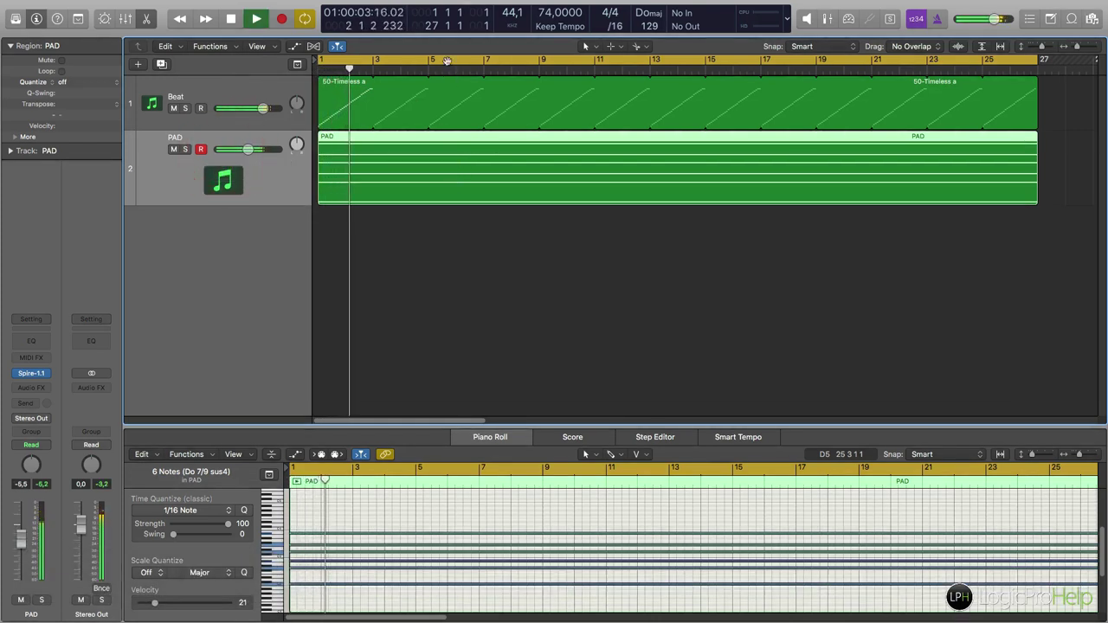
key(space)
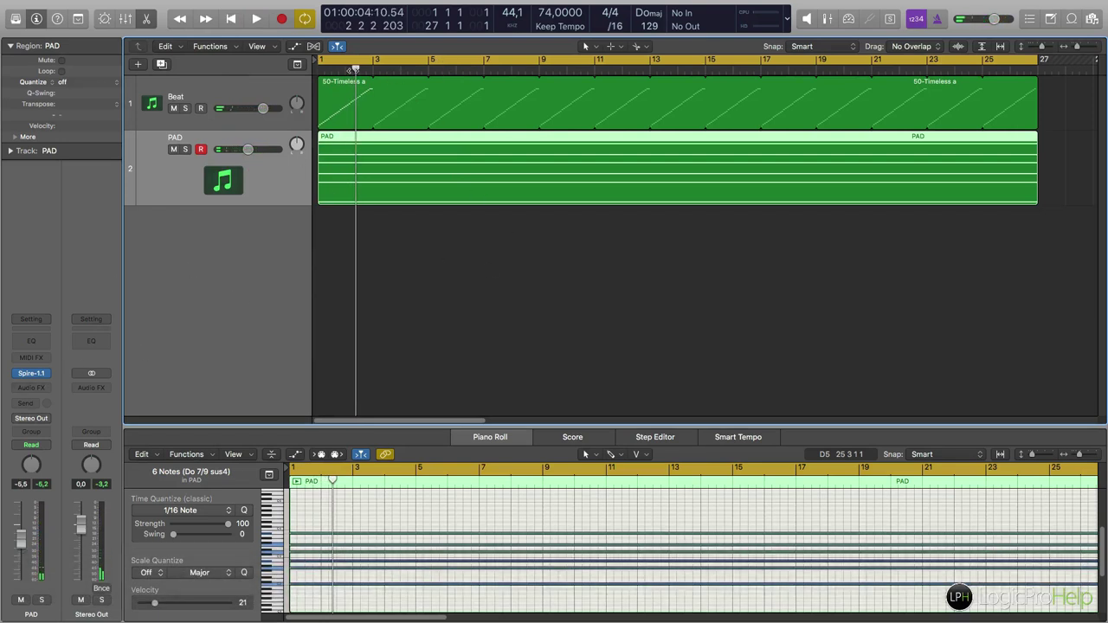
drag(230, 152, 252, 149)
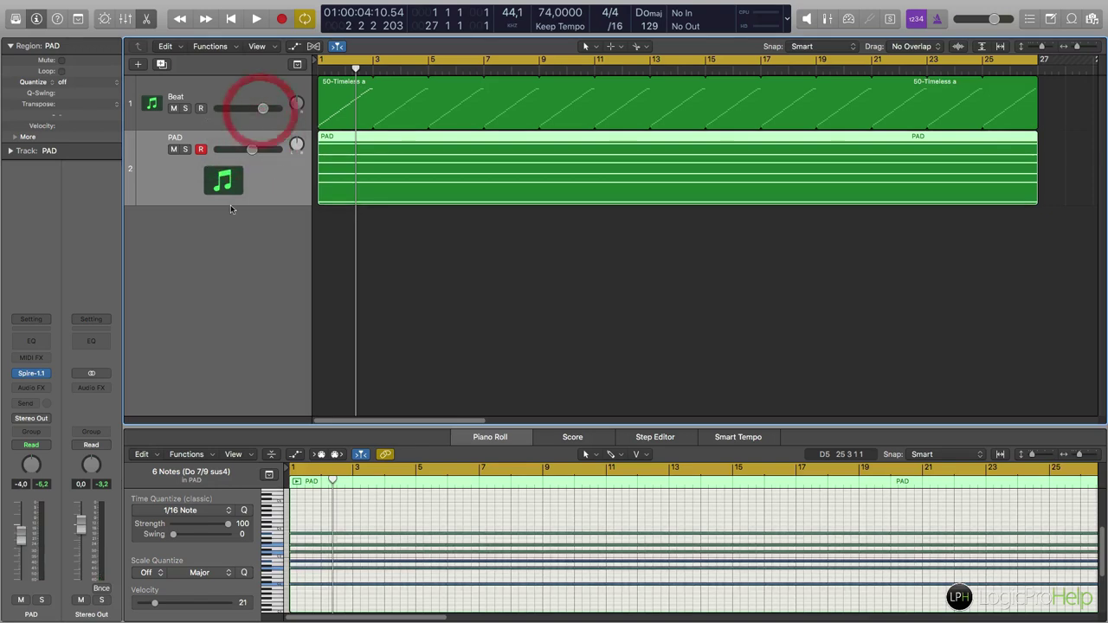
Reopen Spire for the PAD track, close the Piano Roll and move the synth window over the empty arrange area.
click(27, 377)
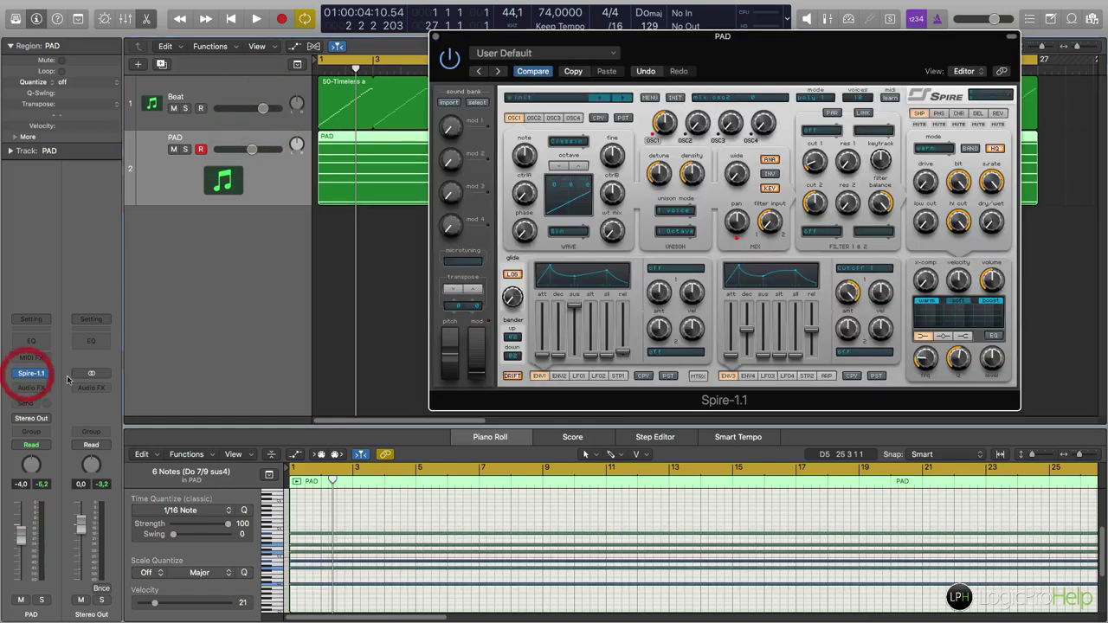
drag(662, 50, 576, 69)
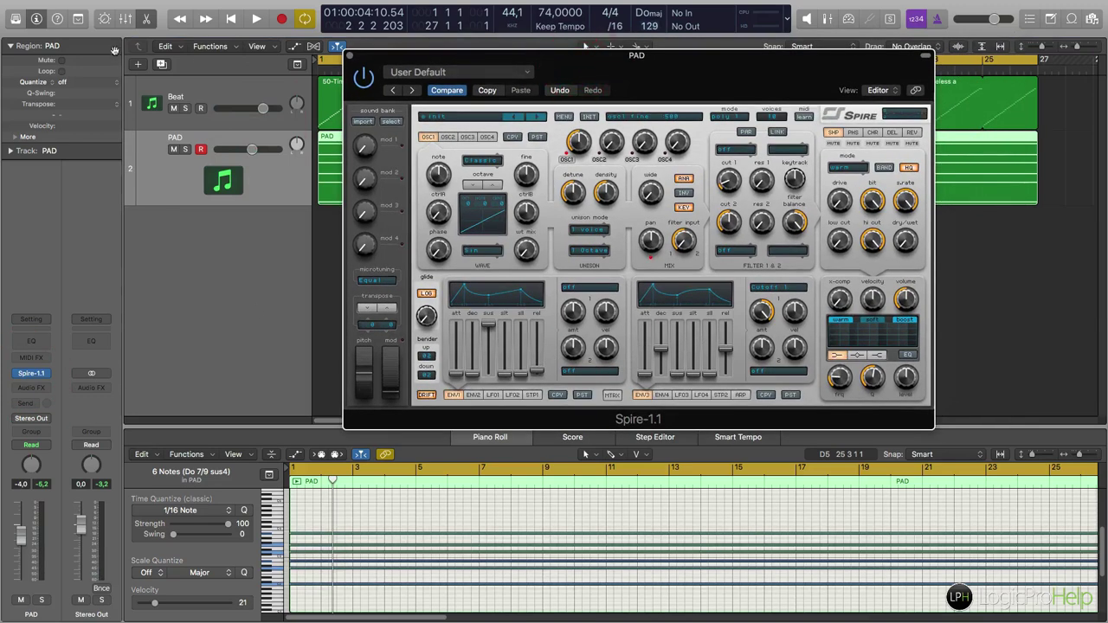
click(144, 21)
drag(479, 60, 399, 183)
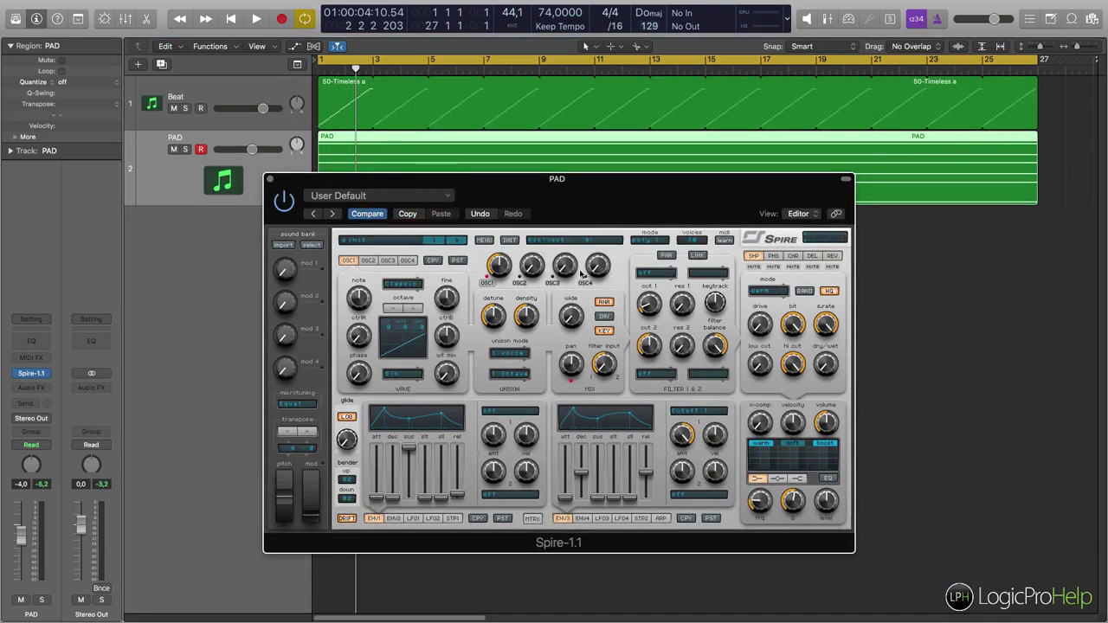
Raise oscillator 1's wide amount to around the middle and set its unison mode to 4 voices.
click(495, 279)
click(511, 353)
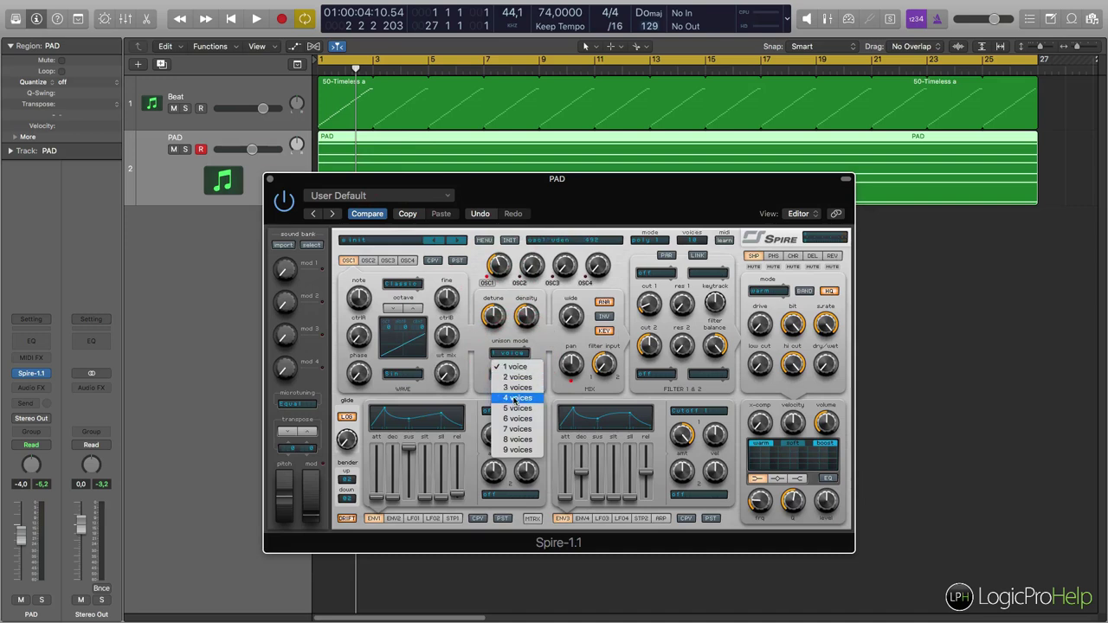
click(474, 343)
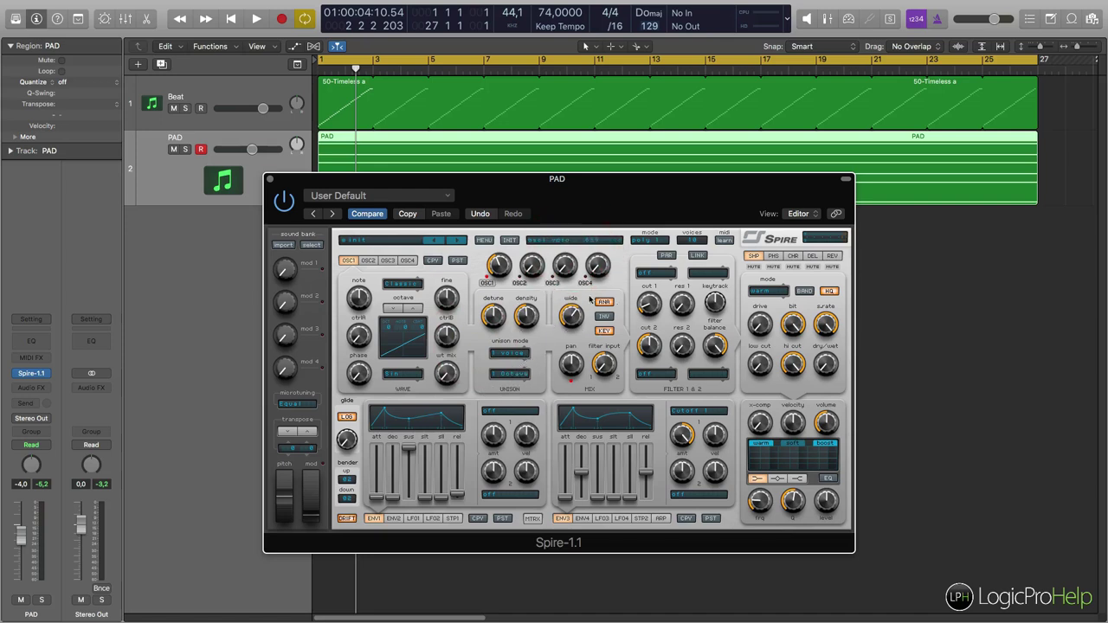
click(495, 374)
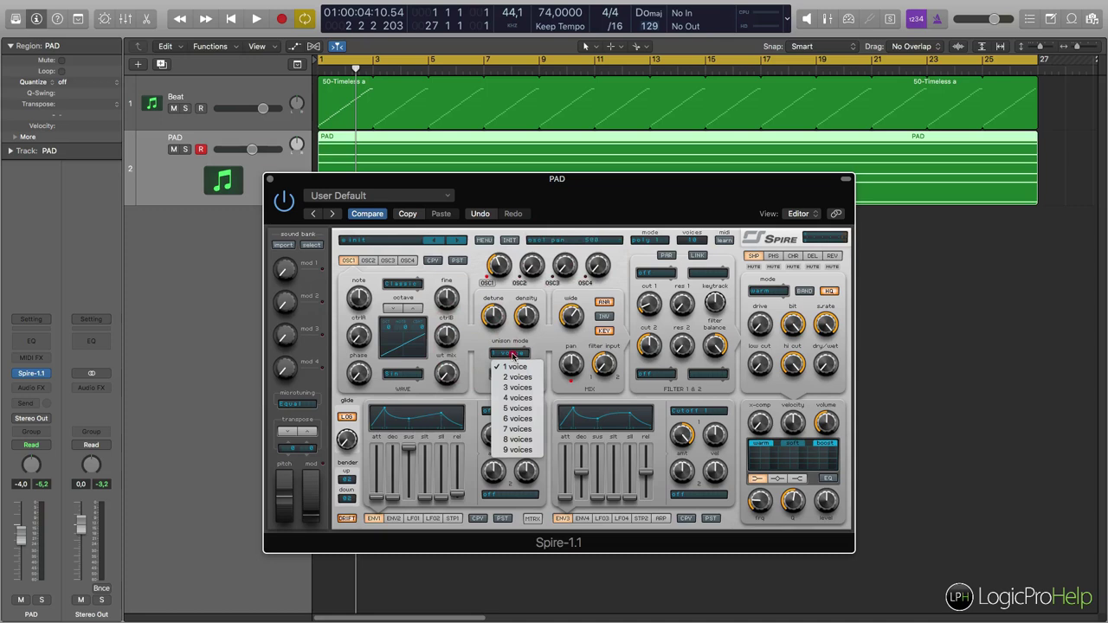
click(517, 398)
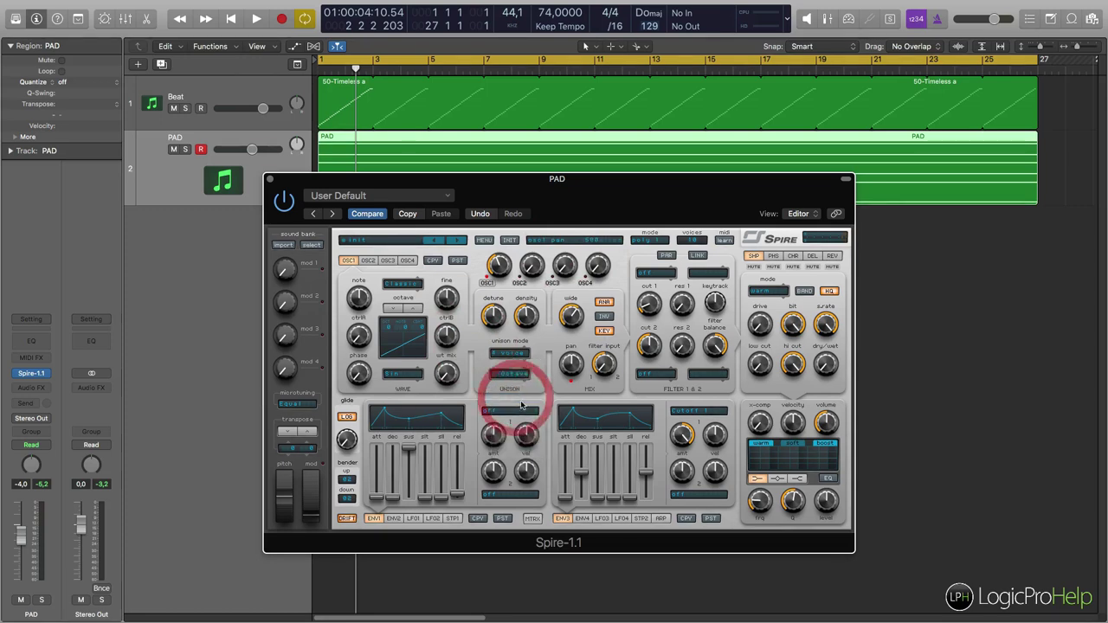
Play the project and adjust oscillator 1's density and wide amount while listening.
key(space)
click(528, 319)
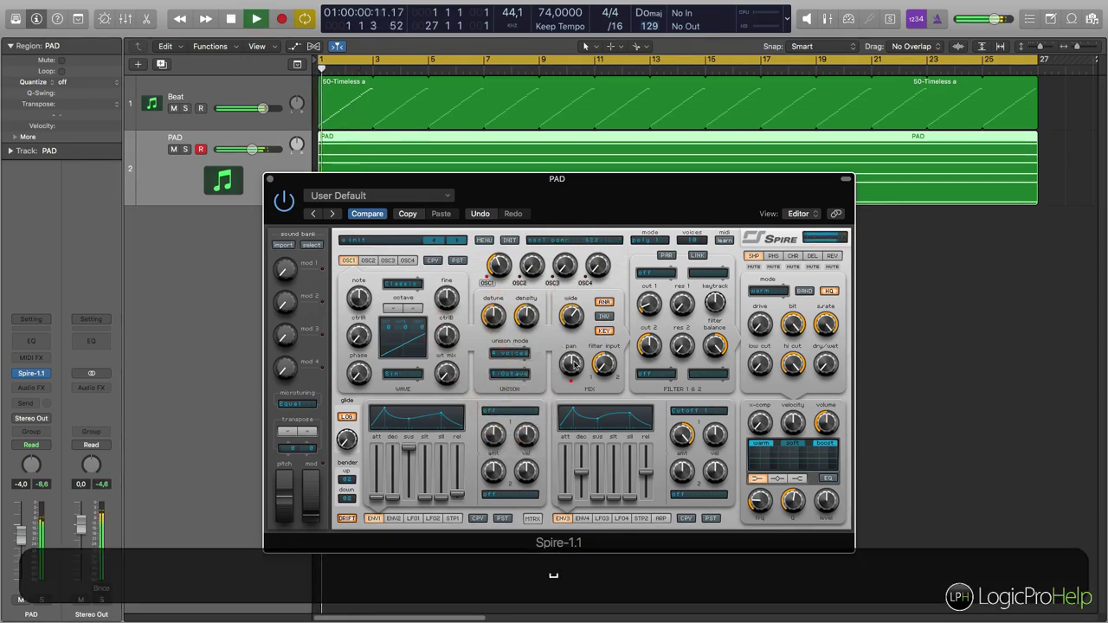
click(524, 319)
click(572, 316)
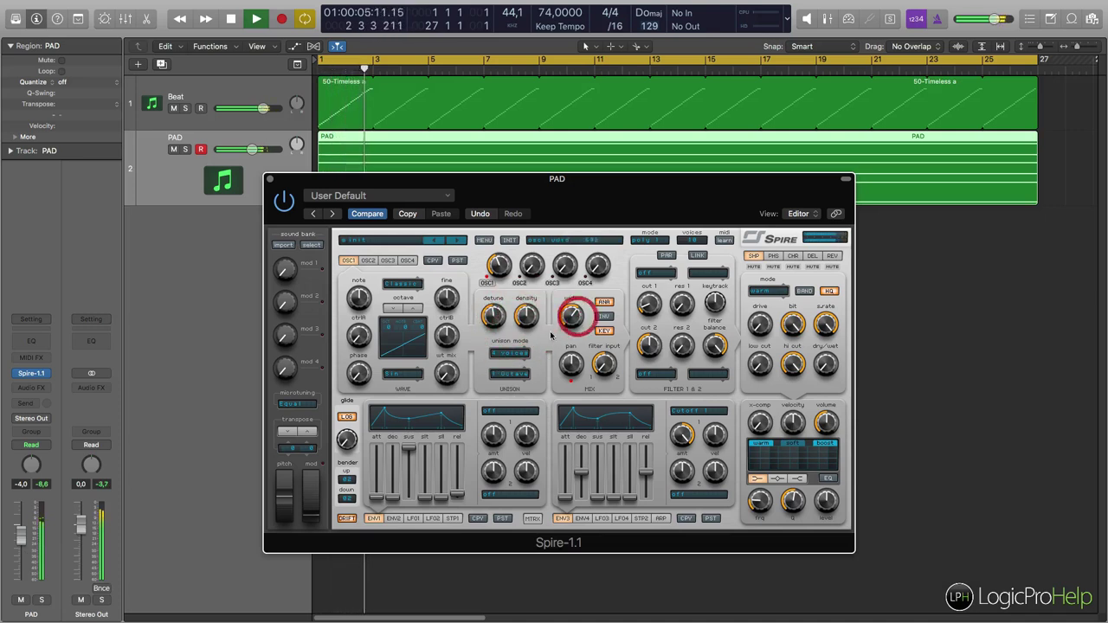
Set oscillator 1's unison spread to 2 Octave and fine-tune its density and width by ear, stopping playback.
click(509, 374)
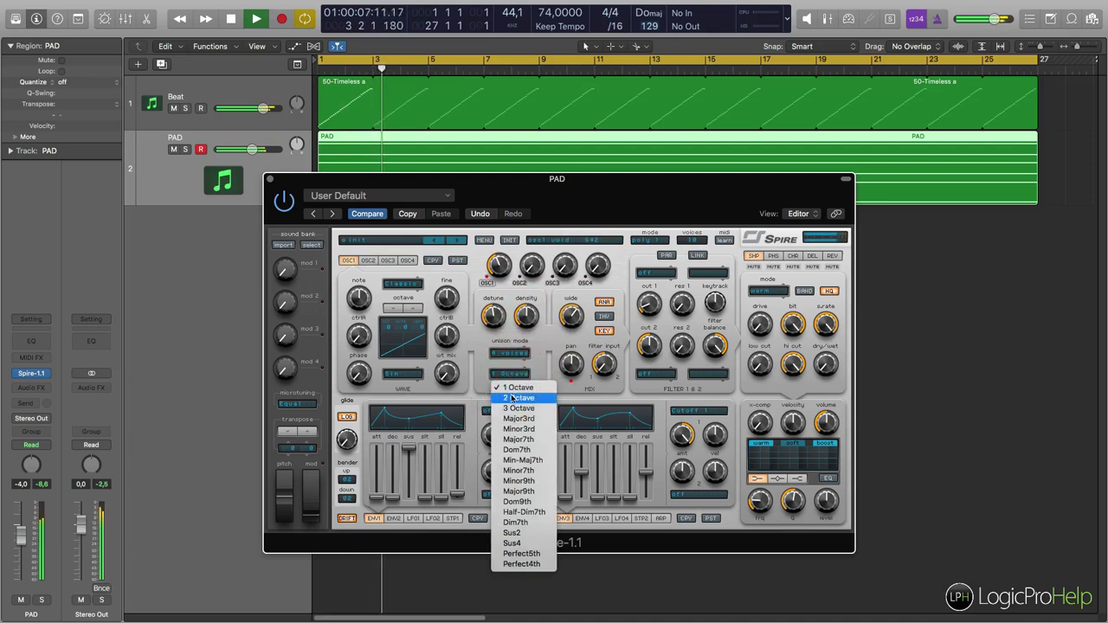
click(512, 397)
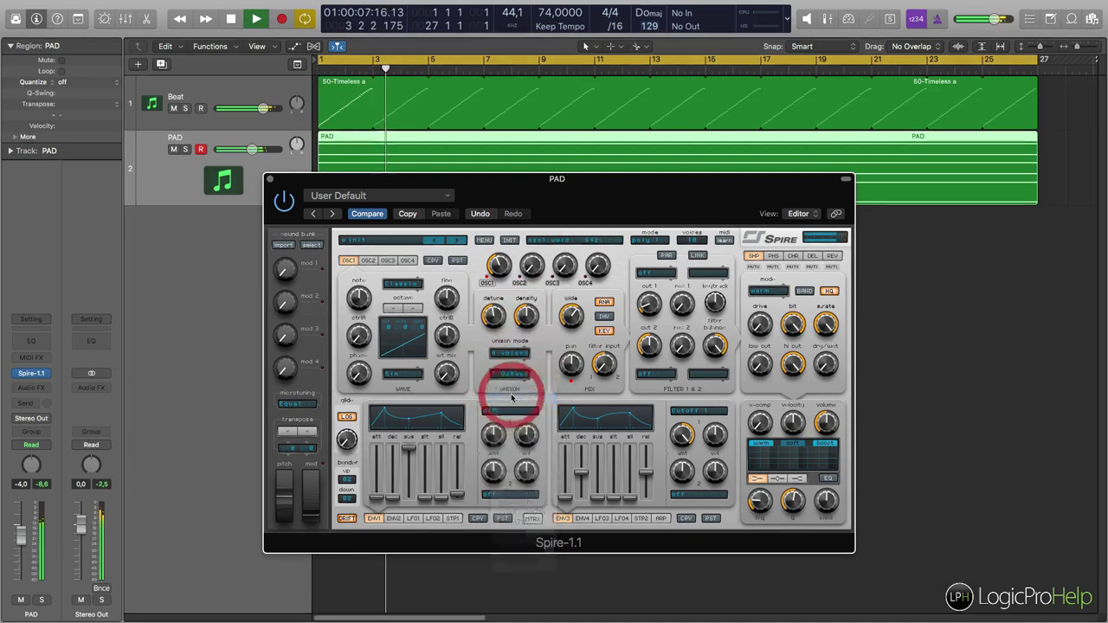
click(525, 317)
click(571, 316)
key(space)
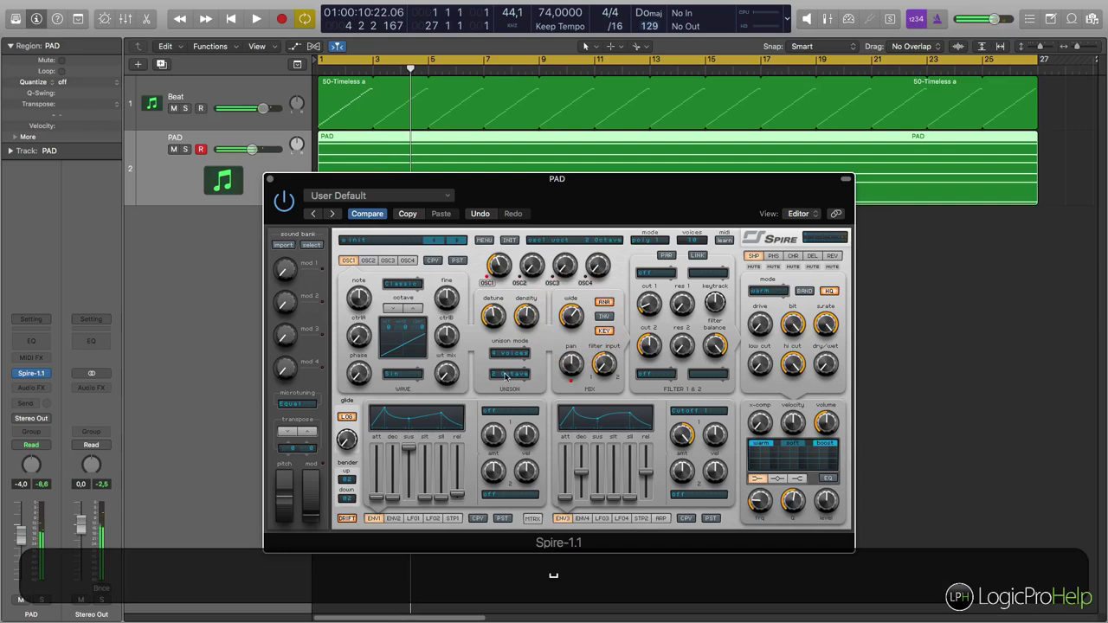
click(524, 324)
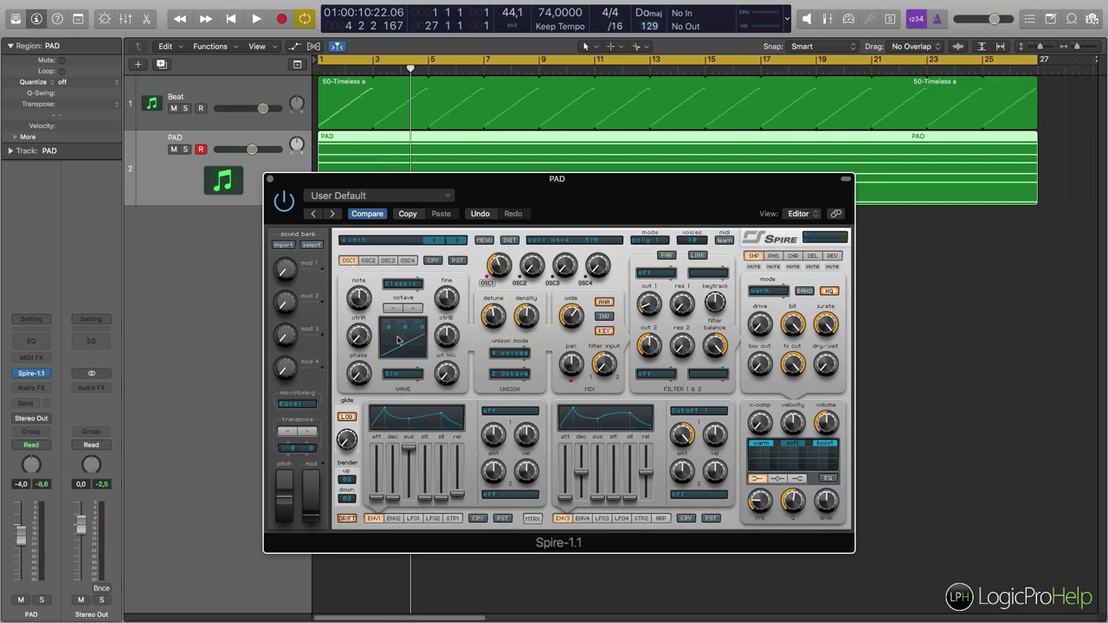
Set filter 1 to the acido type with the LP2 low-pass mode.
click(665, 273)
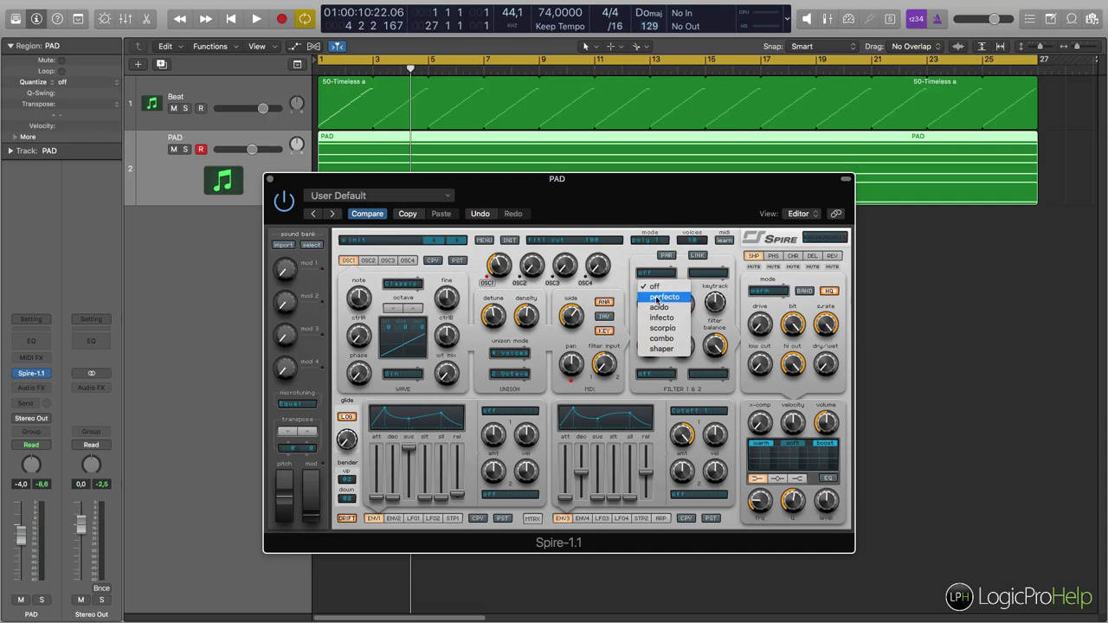
click(659, 307)
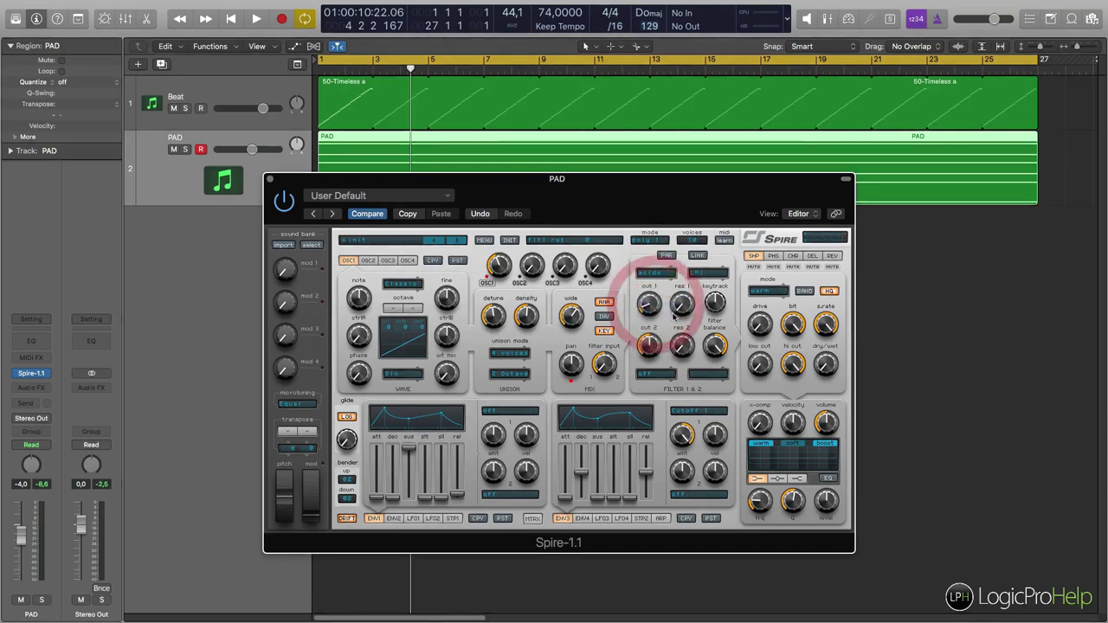
click(709, 273)
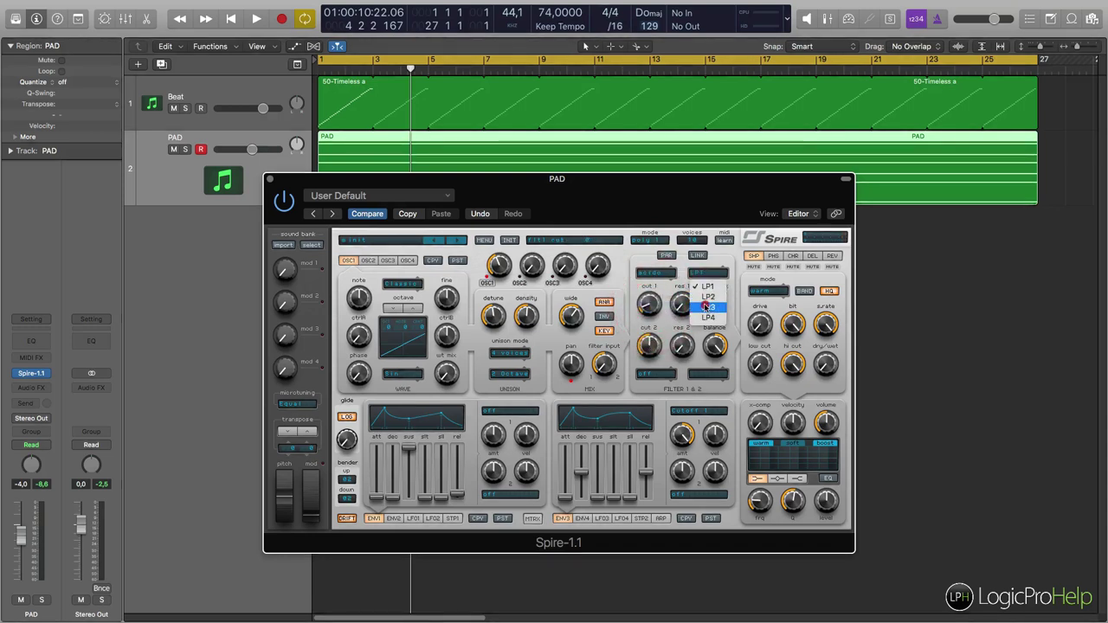
click(707, 308)
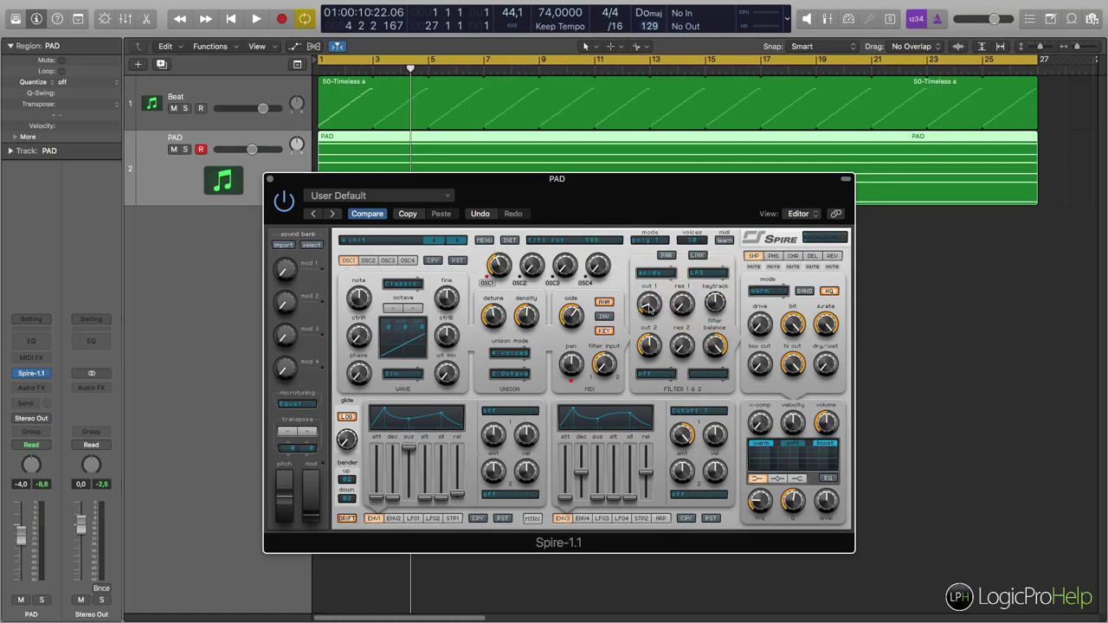
Play the project, raise filter 1's cutoff and reset envelope 3's Cutoff 1 amount to zero.
key(space)
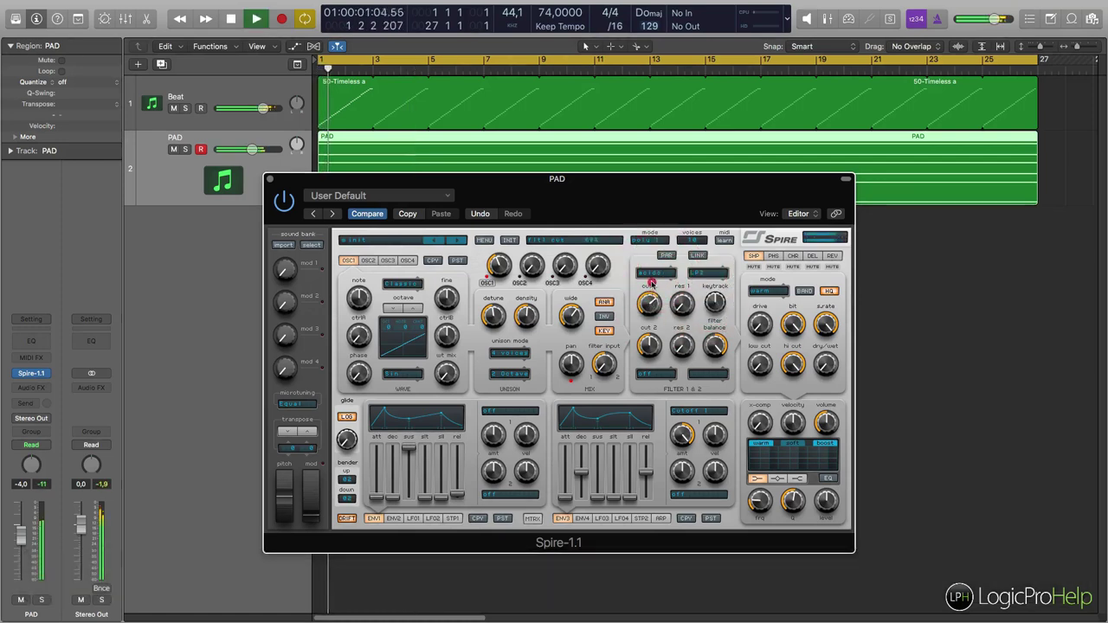
drag(649, 295, 650, 294)
double_click(681, 430)
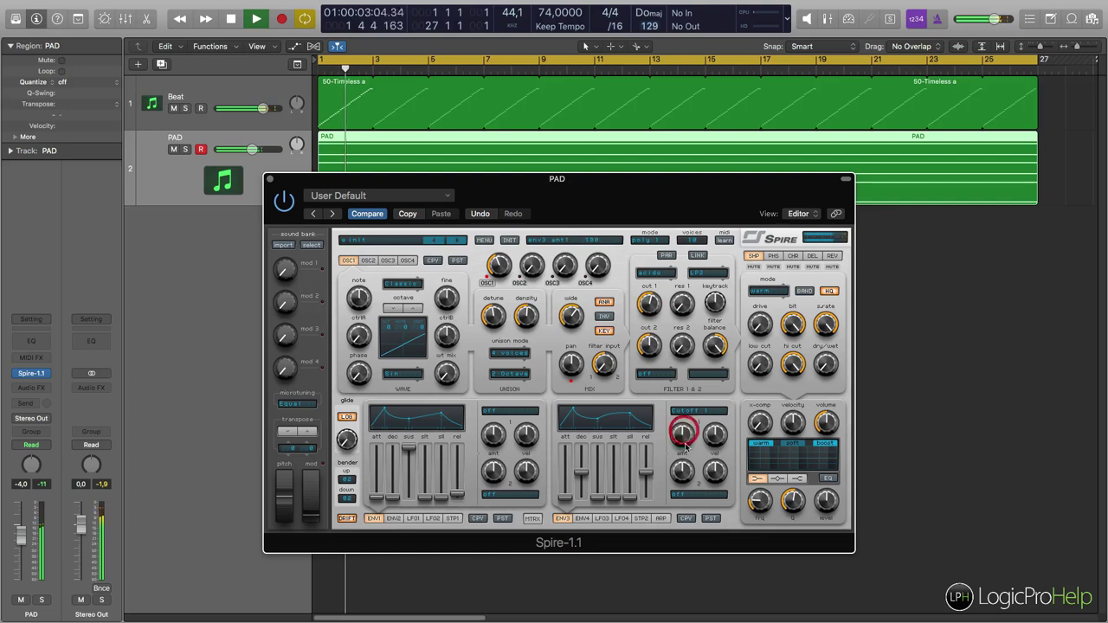
Fine-tune filter 1's cutoff to about the middle by ear and stop playback.
click(658, 312)
click(656, 310)
drag(657, 310, 657, 307)
click(657, 306)
click(655, 306)
key(space)
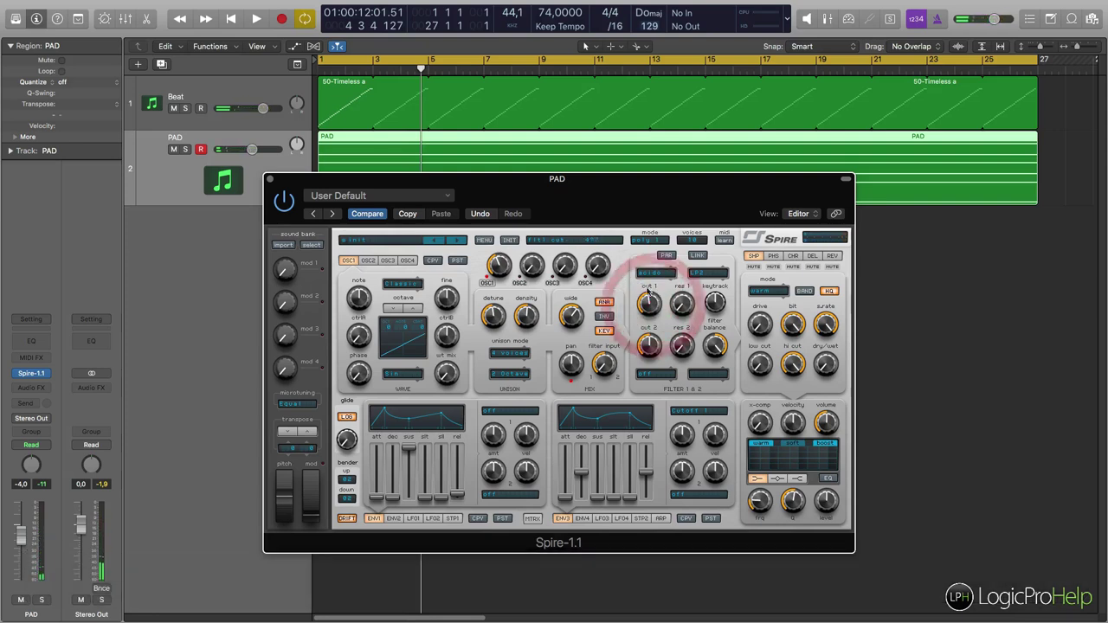
click(655, 299)
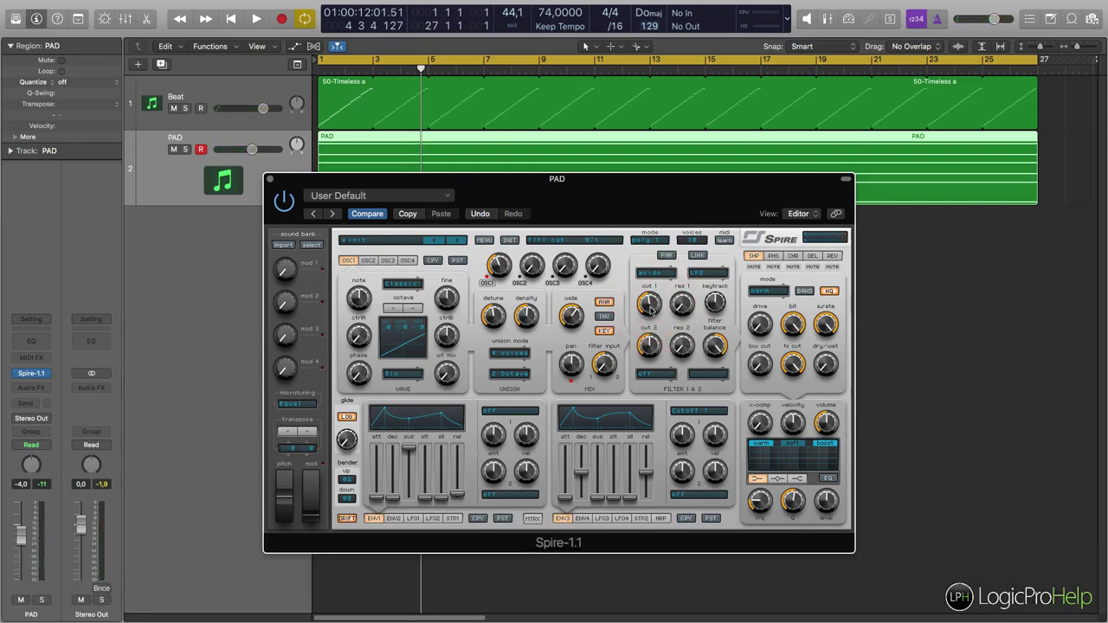
Switch filter 1 to LP1 and audition the pad from the start while readjusting the filter 1 cutoff.
click(702, 276)
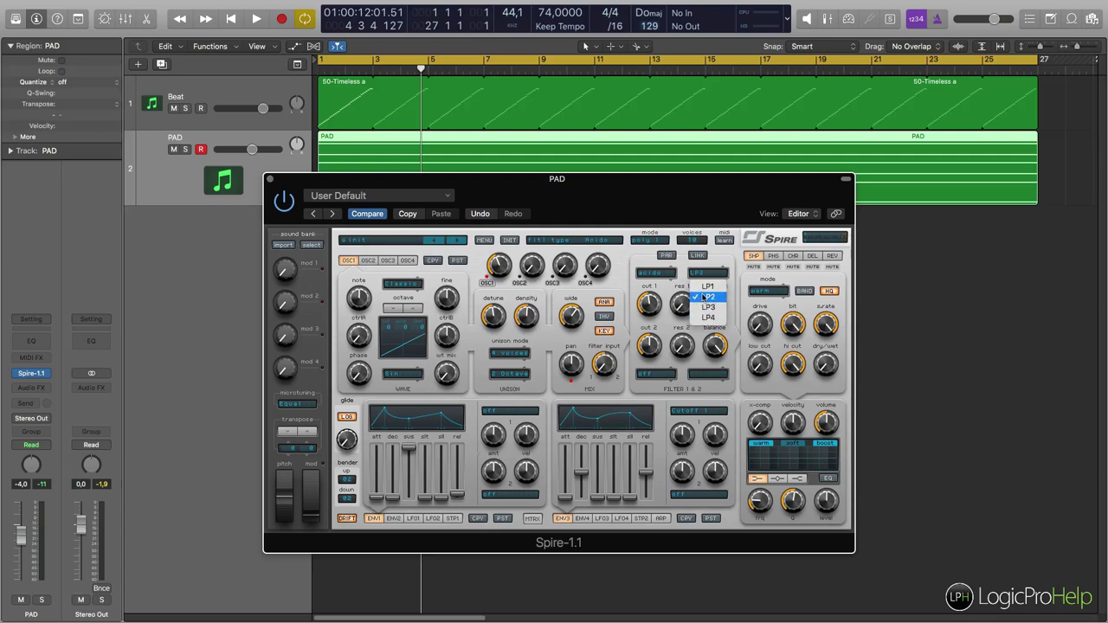
click(708, 286)
key(space)
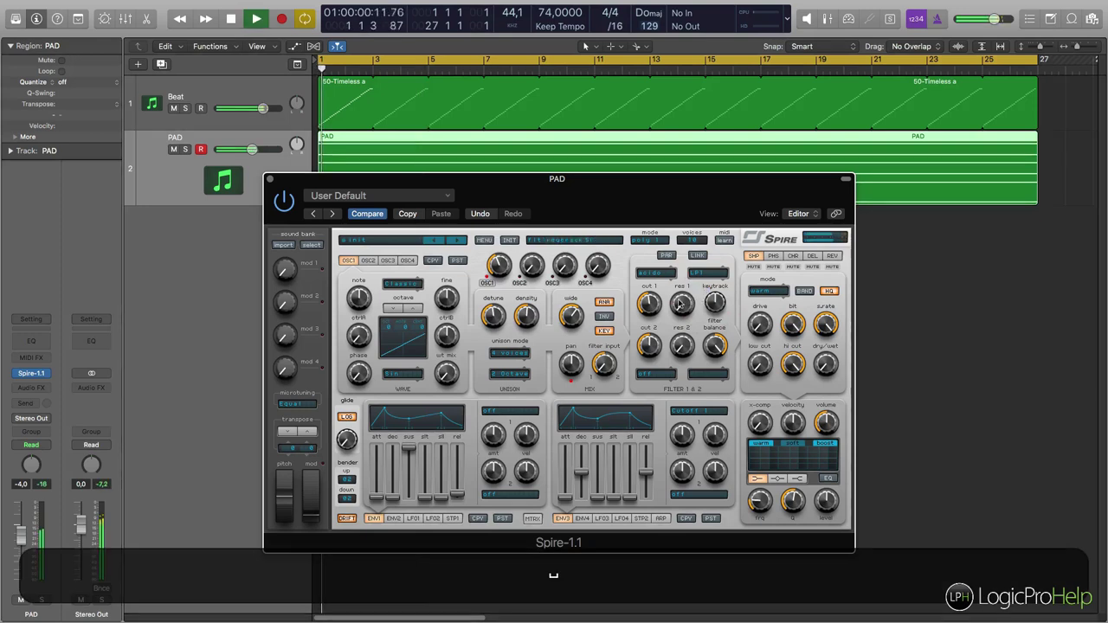
key(space)
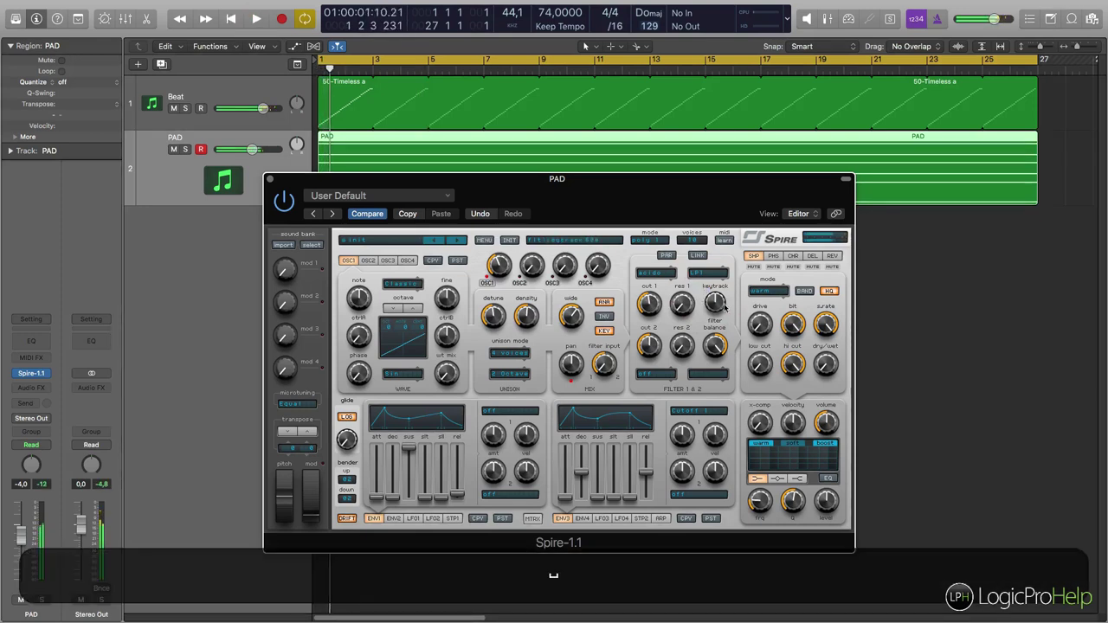
click(652, 301)
key(space)
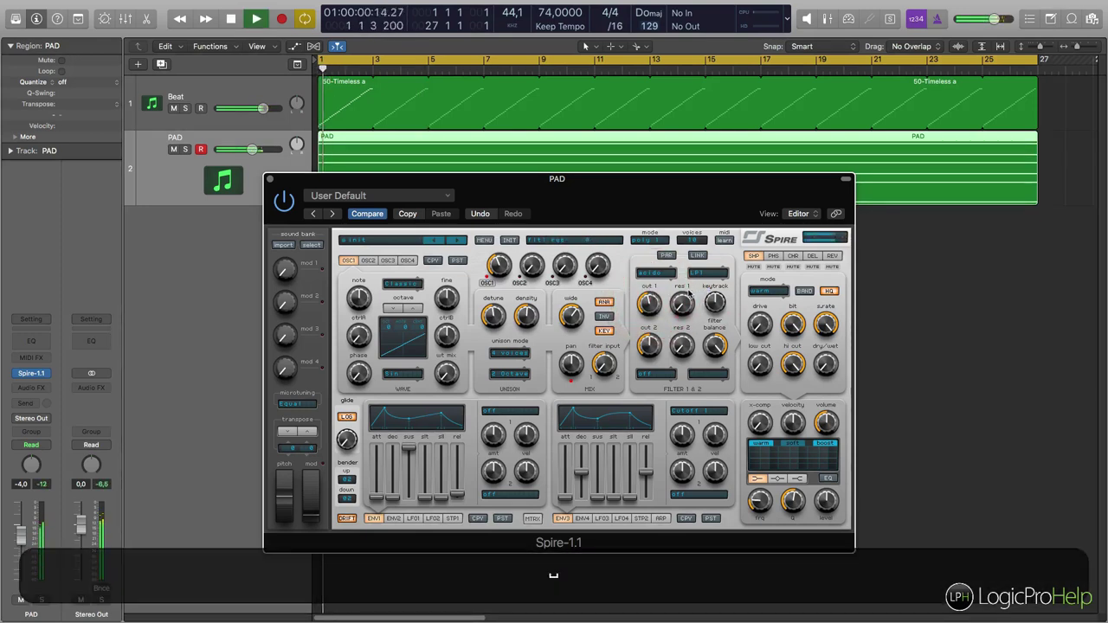
key(space)
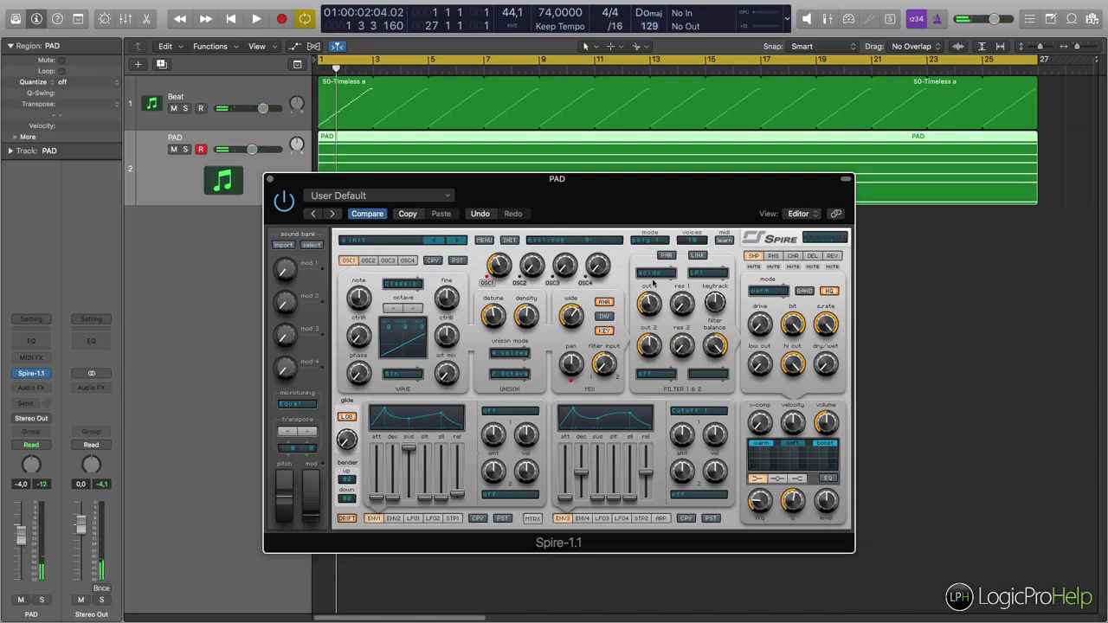
click(648, 300)
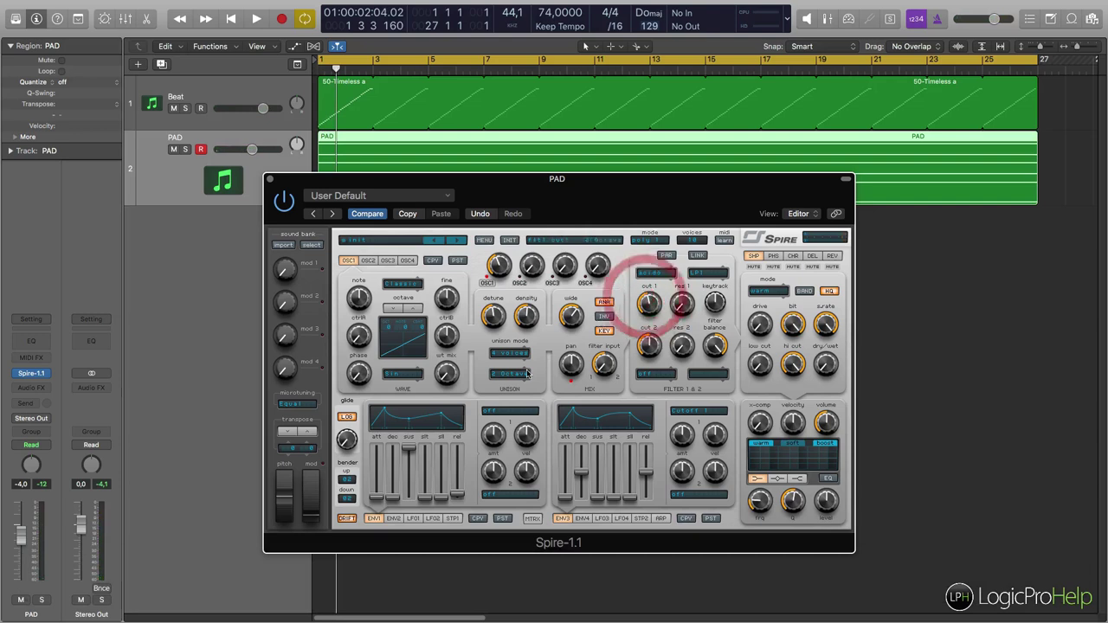
On oscillator 2, set the wavetable mix to its maximum of 1000 and choose the Synth 2 wave.
click(369, 262)
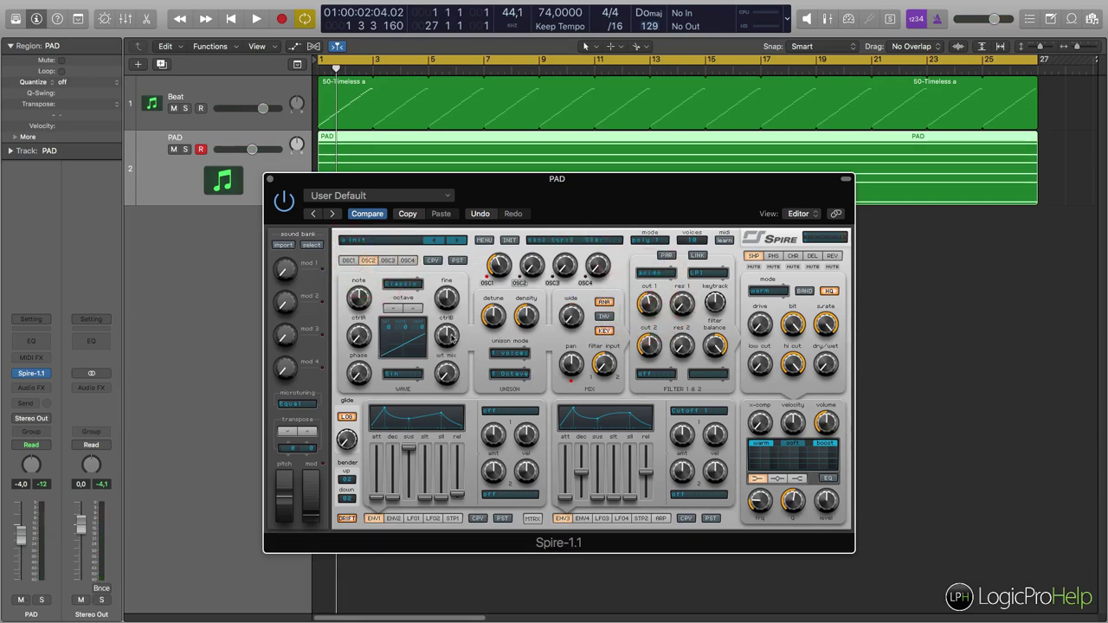
drag(443, 373, 464, 238)
click(401, 374)
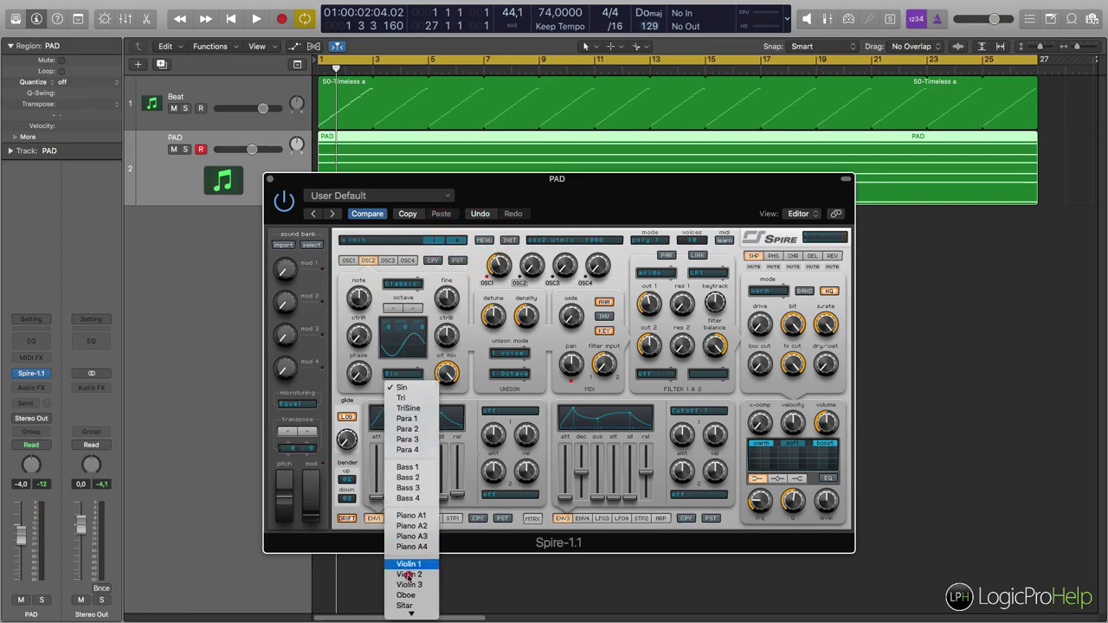
mouse_move(407, 613)
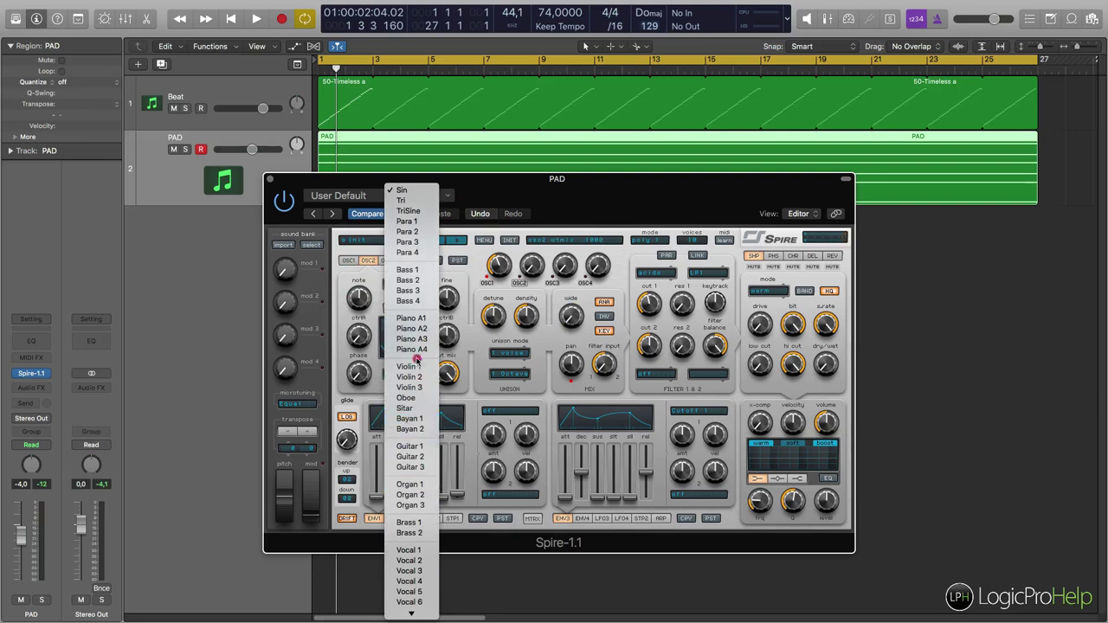
mouse_move(411, 616)
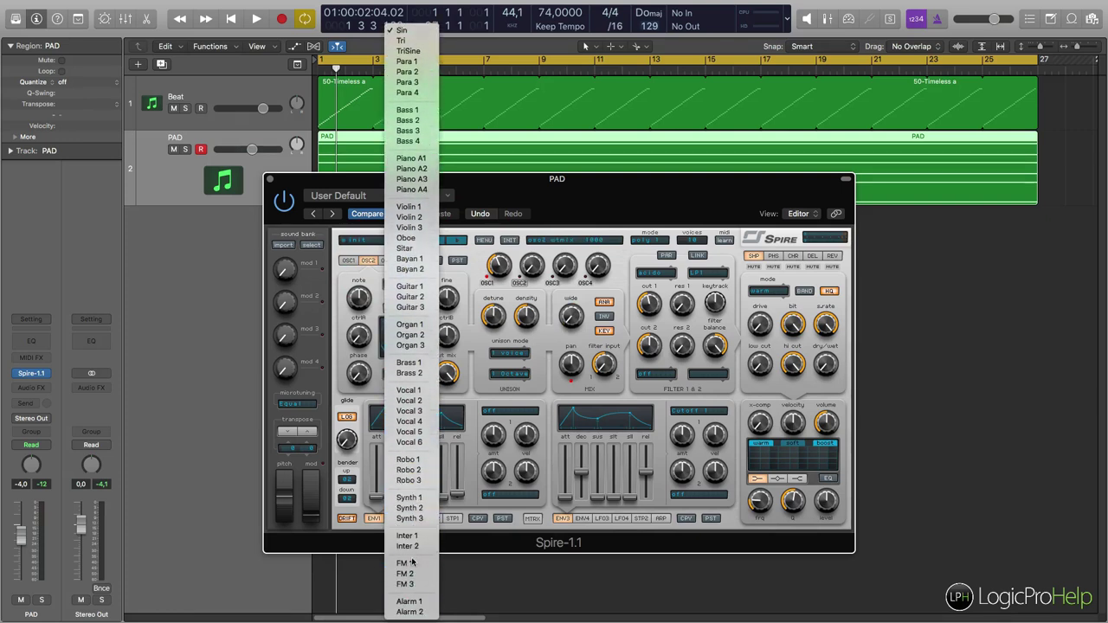
click(409, 508)
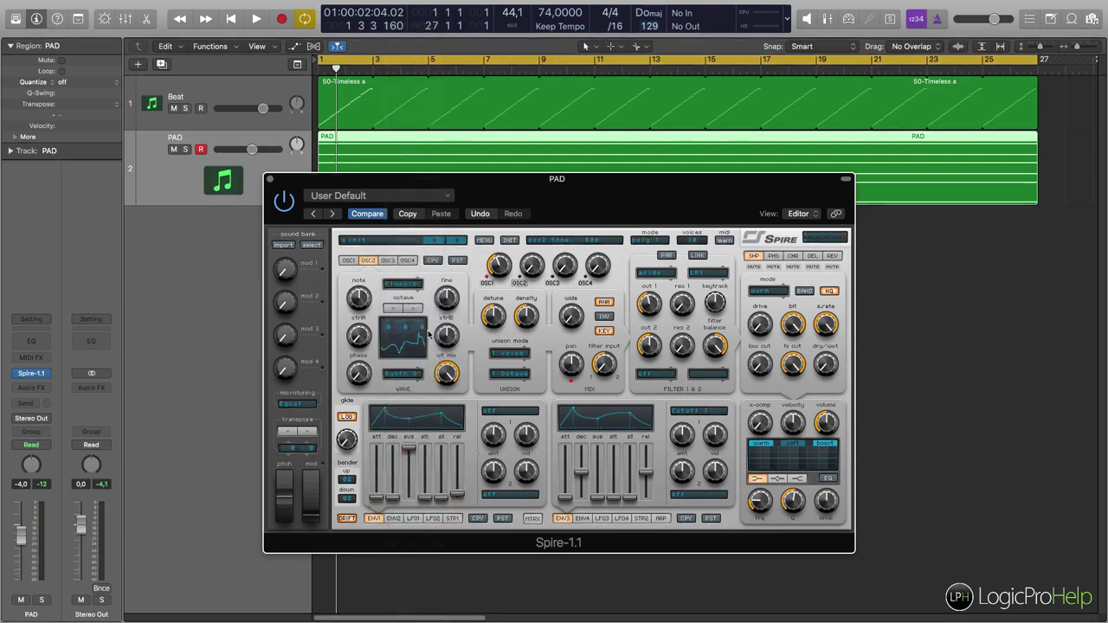
Bring oscillator 2 into the mix during playback and tune it to octave +1 with a slight upward fine detune.
key(space)
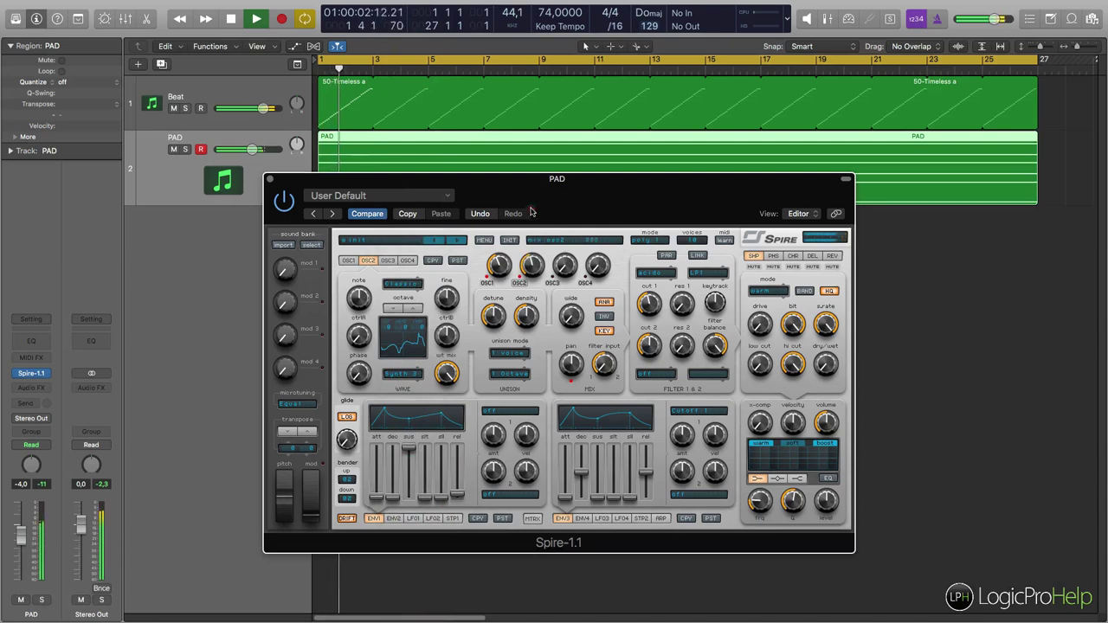
click(418, 309)
click(418, 309)
click(395, 308)
drag(533, 265, 535, 266)
click(454, 292)
Set oscillator 2's unison mode to 2 voices and adjust its width, detune and density by ear.
click(509, 354)
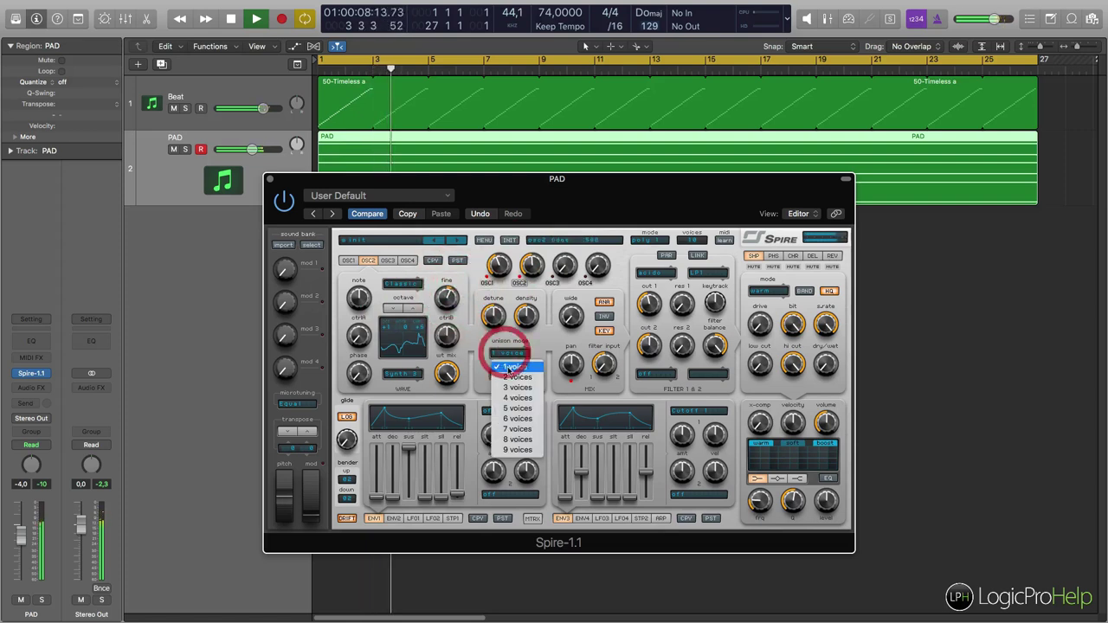
click(511, 383)
click(564, 267)
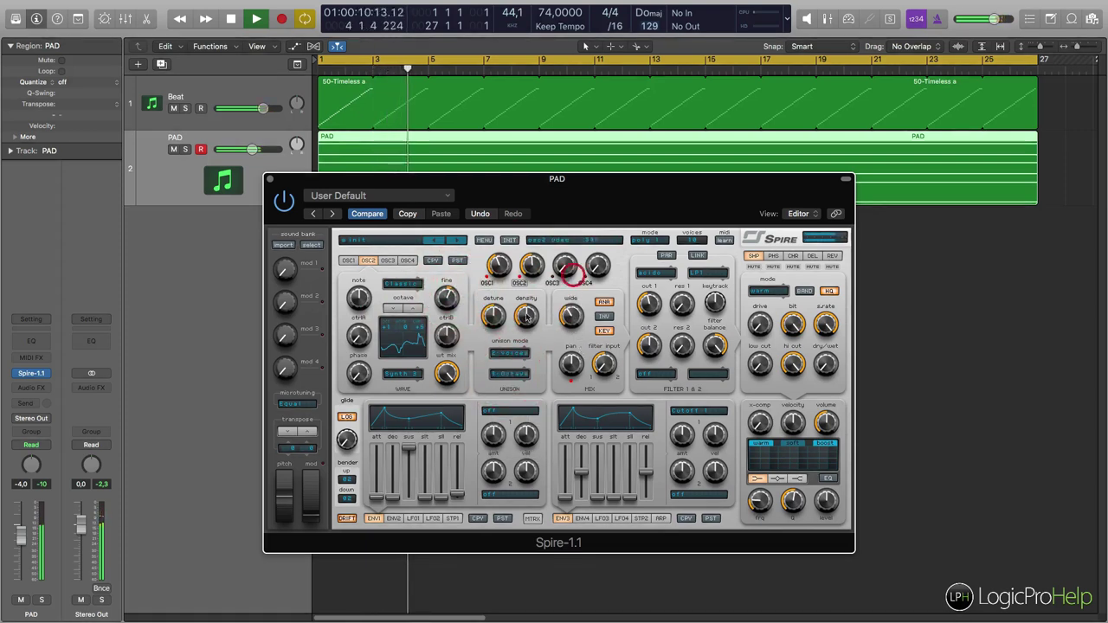
click(525, 314)
click(494, 320)
click(525, 319)
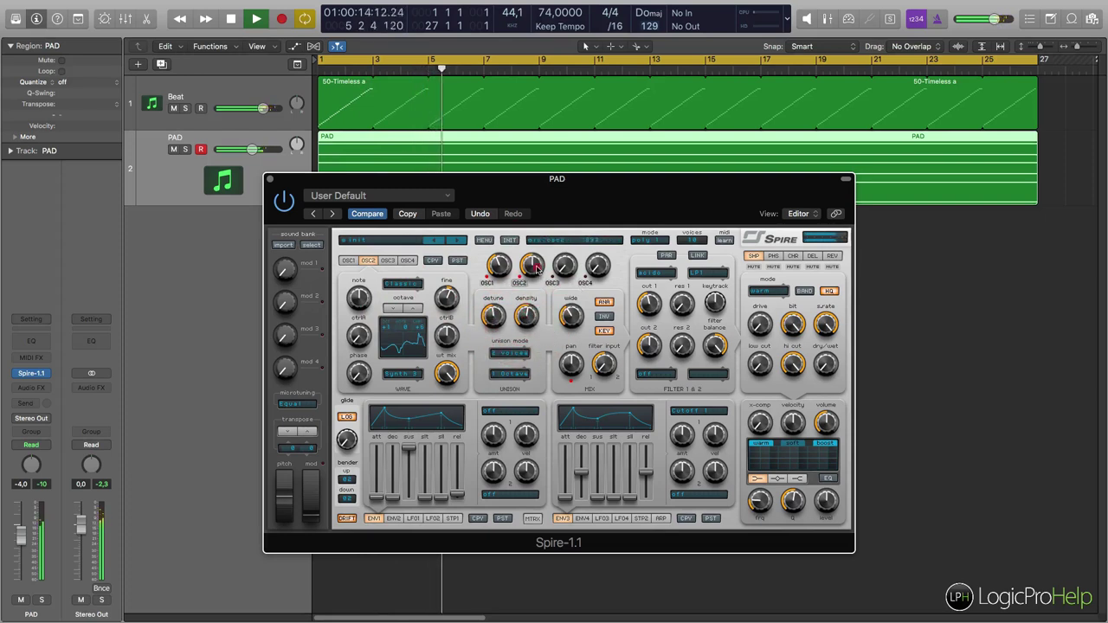
Rebalance the mix levels of oscillators 1 and 2, raising oscillator 2 while the project plays.
click(501, 269)
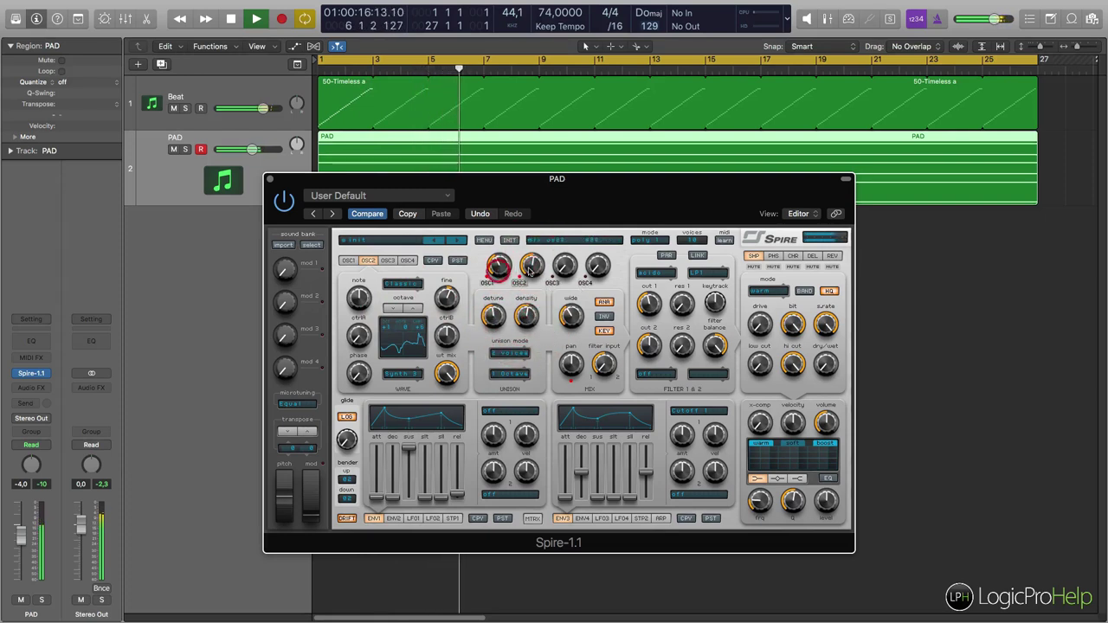
click(538, 266)
click(536, 265)
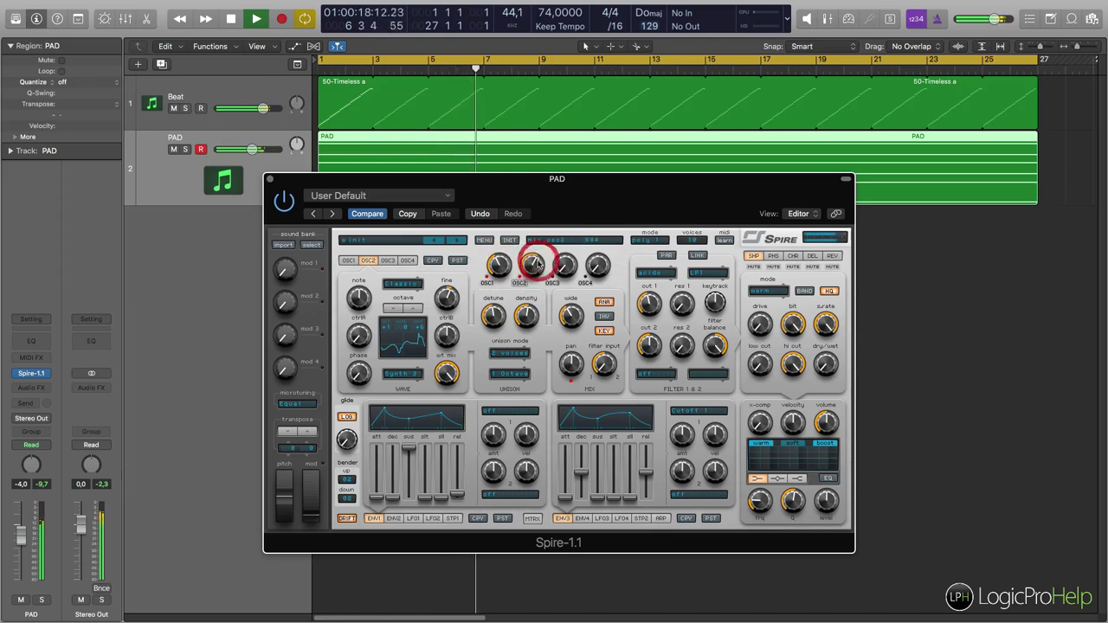
Stop playback and raise oscillator 3's mix level slightly.
key(space)
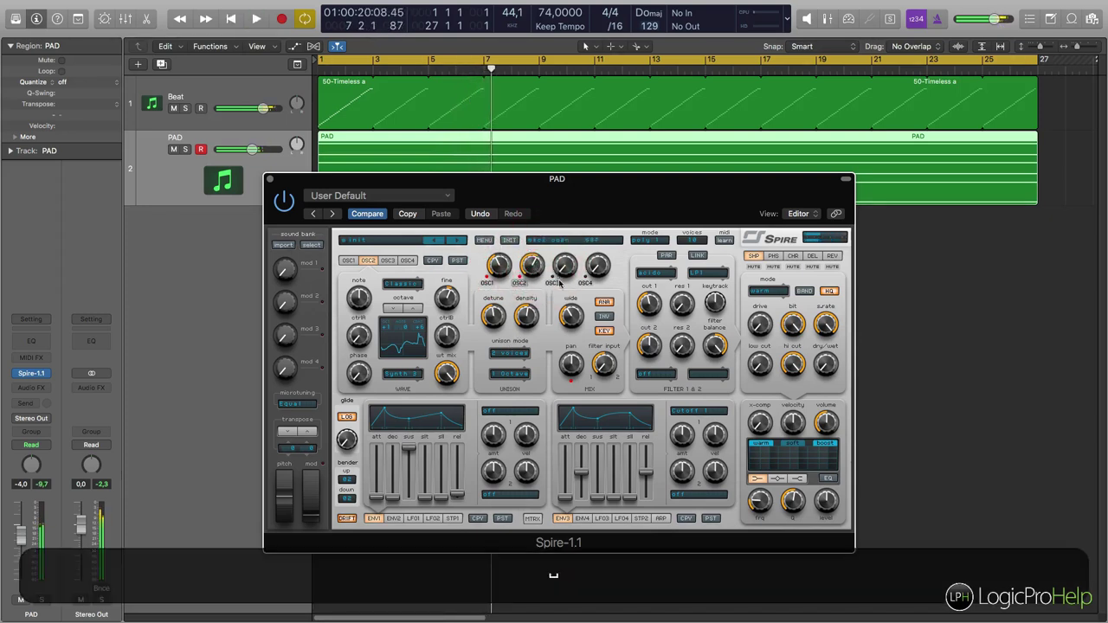
click(564, 268)
click(564, 275)
click(561, 272)
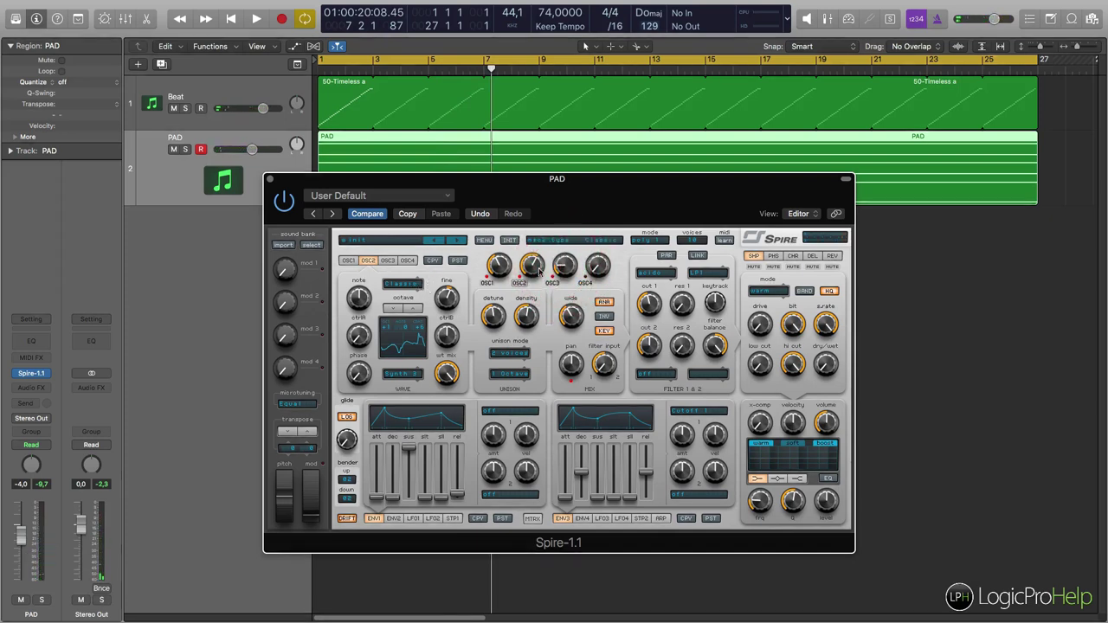
On oscillator 3, turn control A fully up, lower the octave to -1, and audition it in the mix.
click(349, 261)
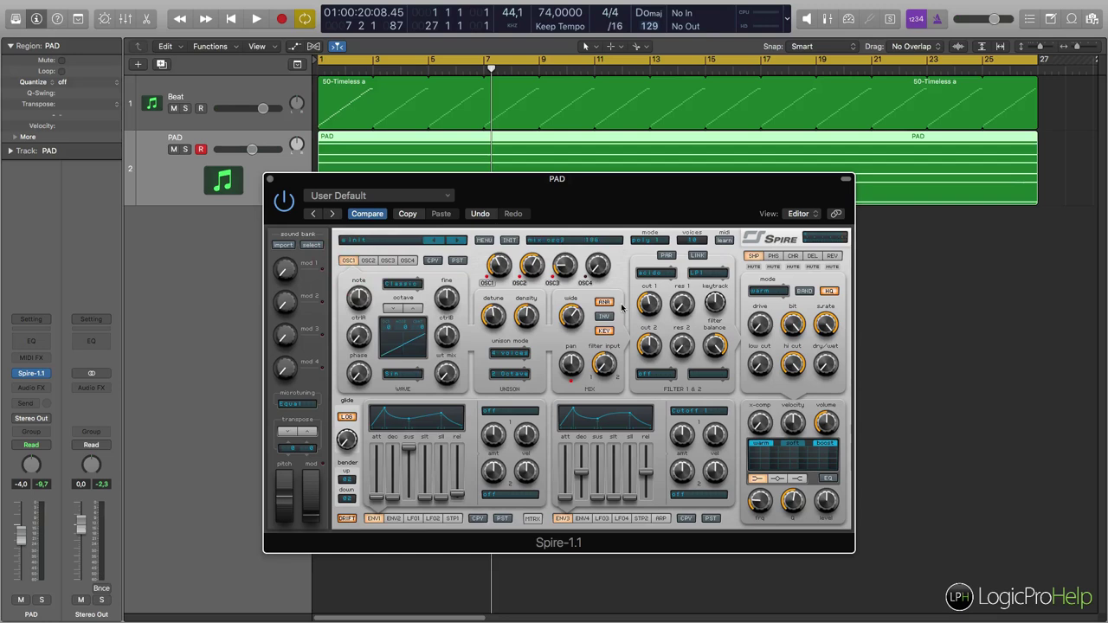
click(367, 261)
click(386, 261)
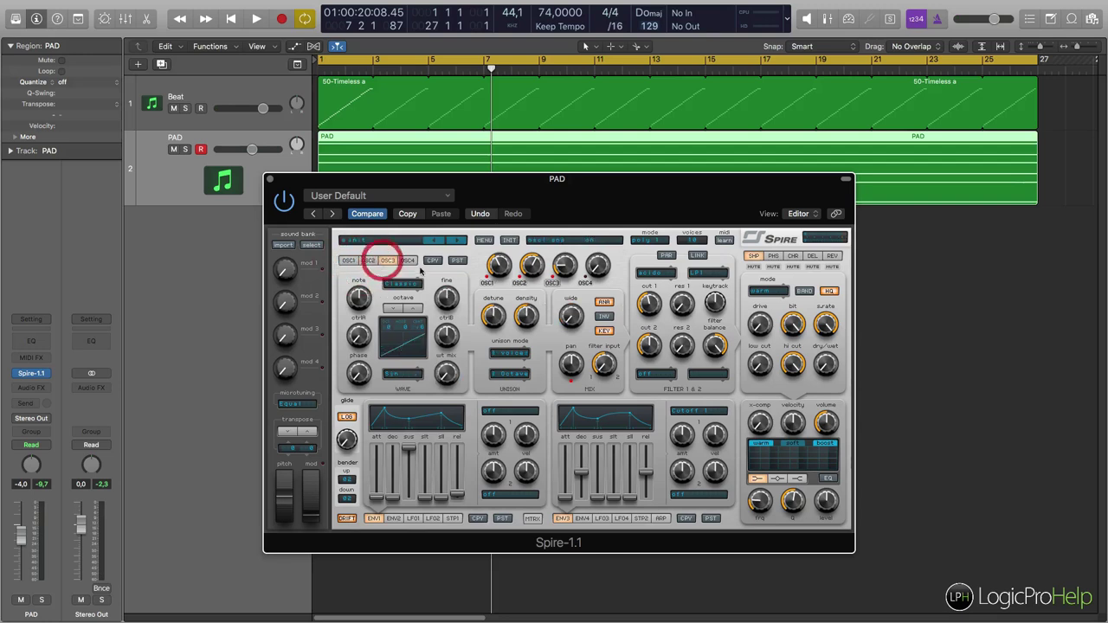
click(377, 183)
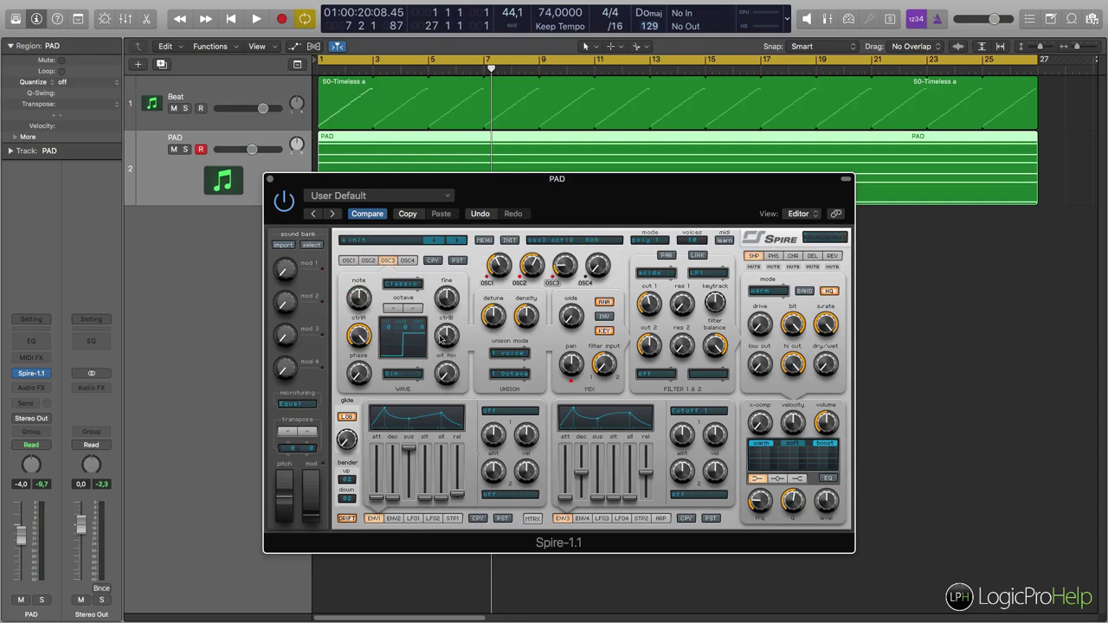
click(388, 312)
key(space)
drag(561, 265, 561, 264)
key(space)
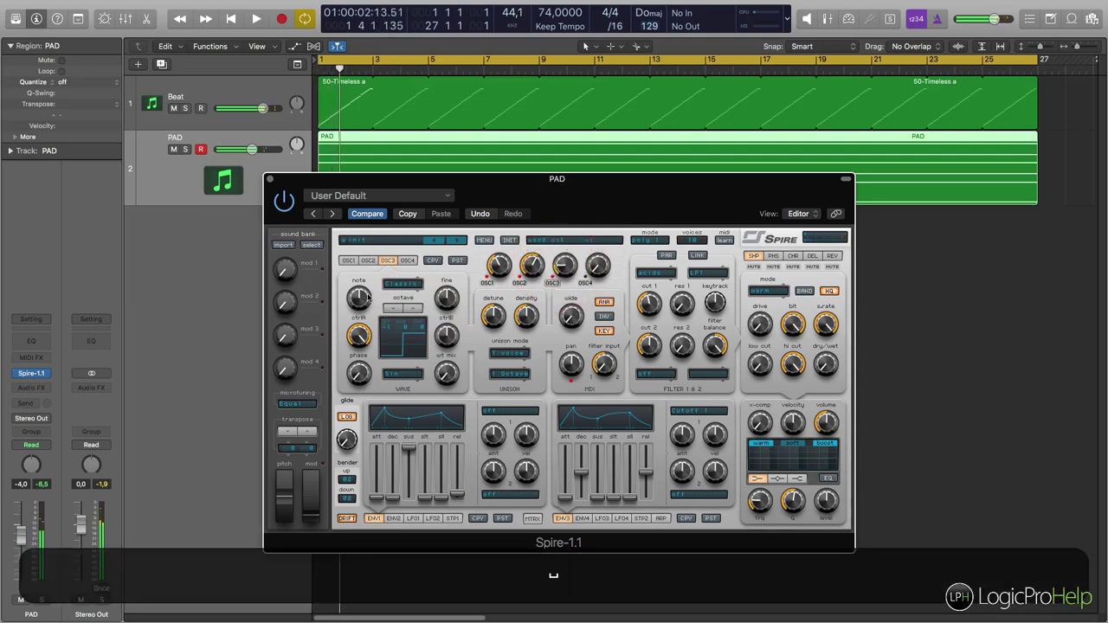
Open the PAD region in the Piano Roll, move the synth window aside, and examine the pitches of the chord notes.
drag(418, 179, 412, 364)
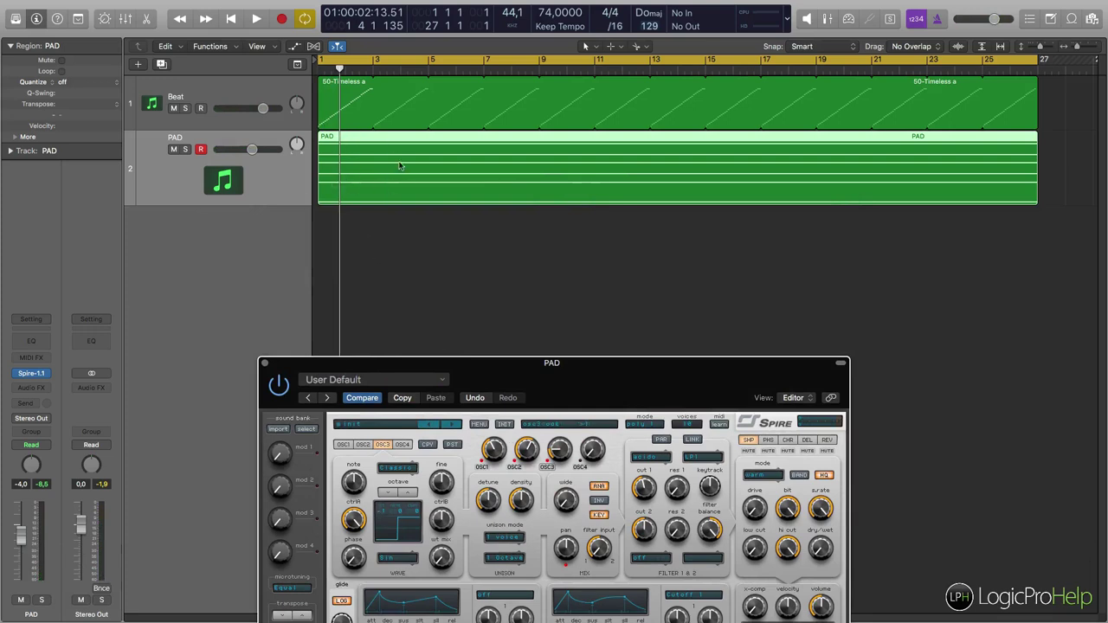
drag(461, 365, 467, 251)
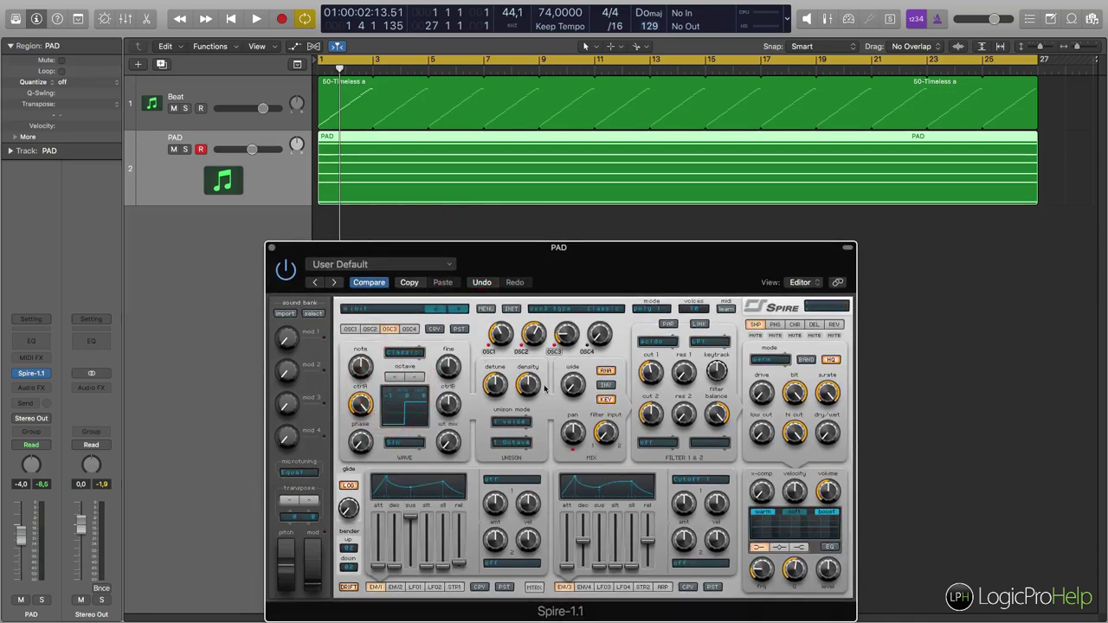
double_click(423, 186)
drag(403, 248, 615, 138)
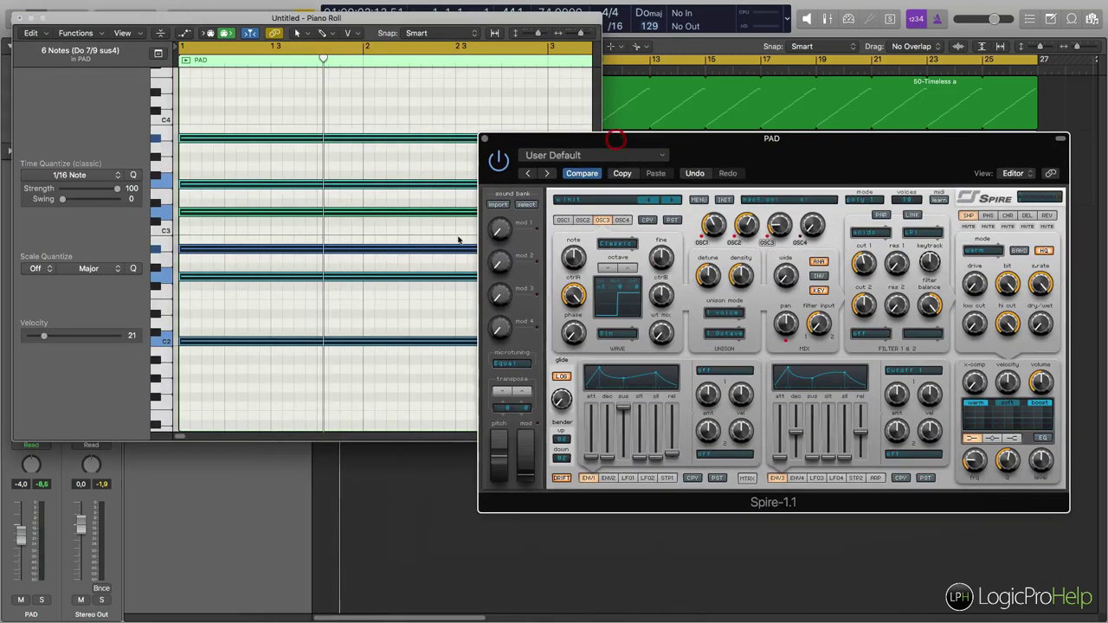
scroll(320, 371, down, 5)
click(309, 371)
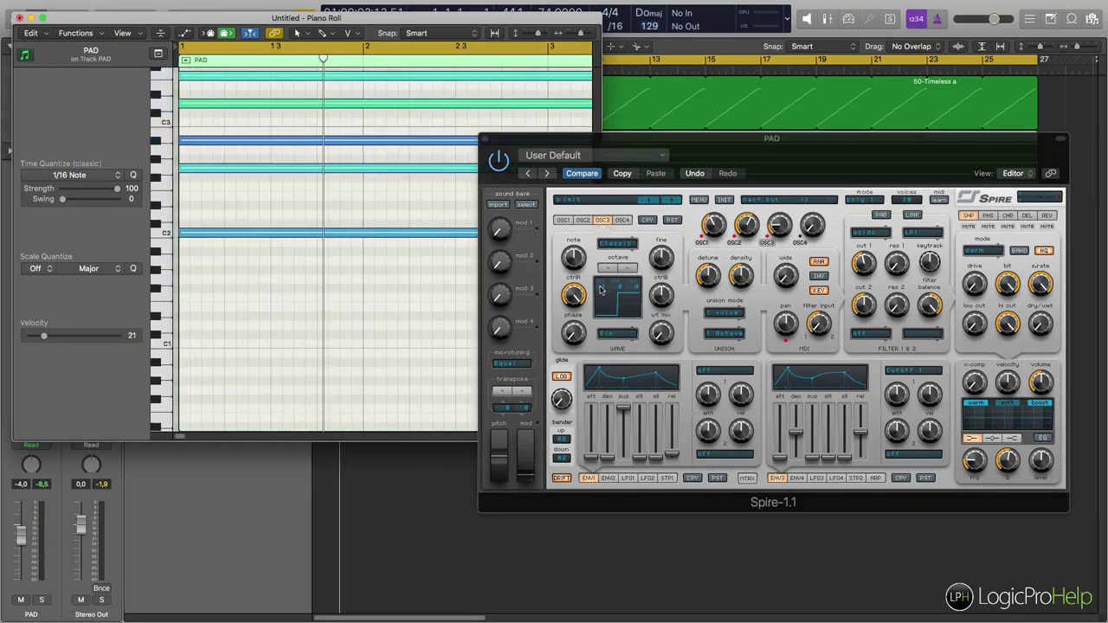
scroll(428, 302, up, 5)
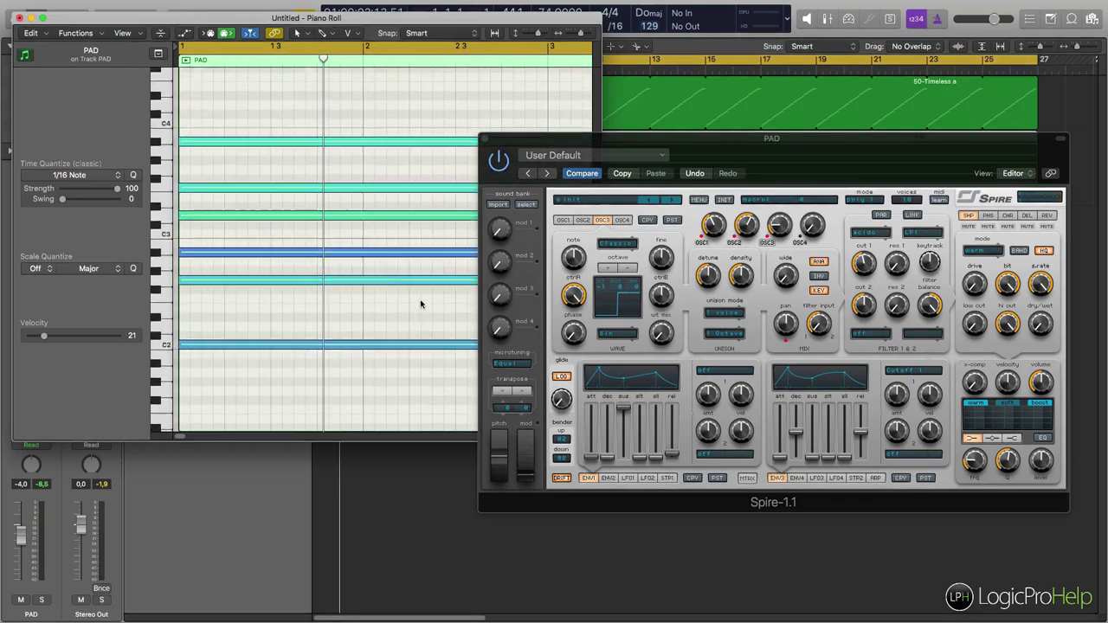
click(212, 97)
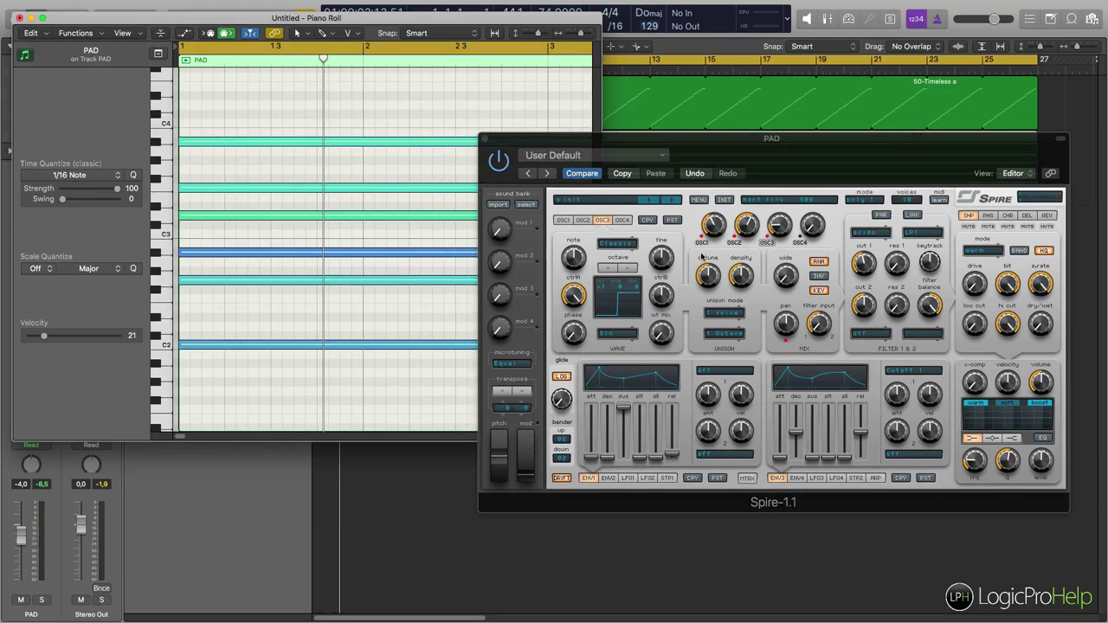
Audition oscillator 3 louder, turn its mix back down, reset its octave to 0, and close the Piano Roll.
click(782, 224)
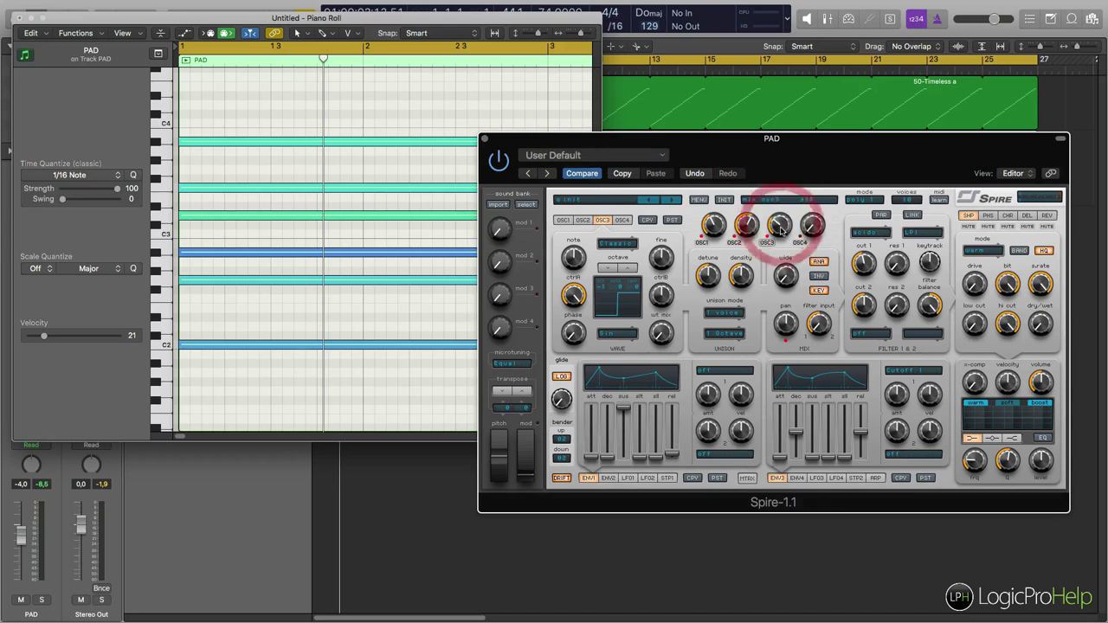
key(space)
drag(780, 227, 779, 253)
key(space)
click(778, 259)
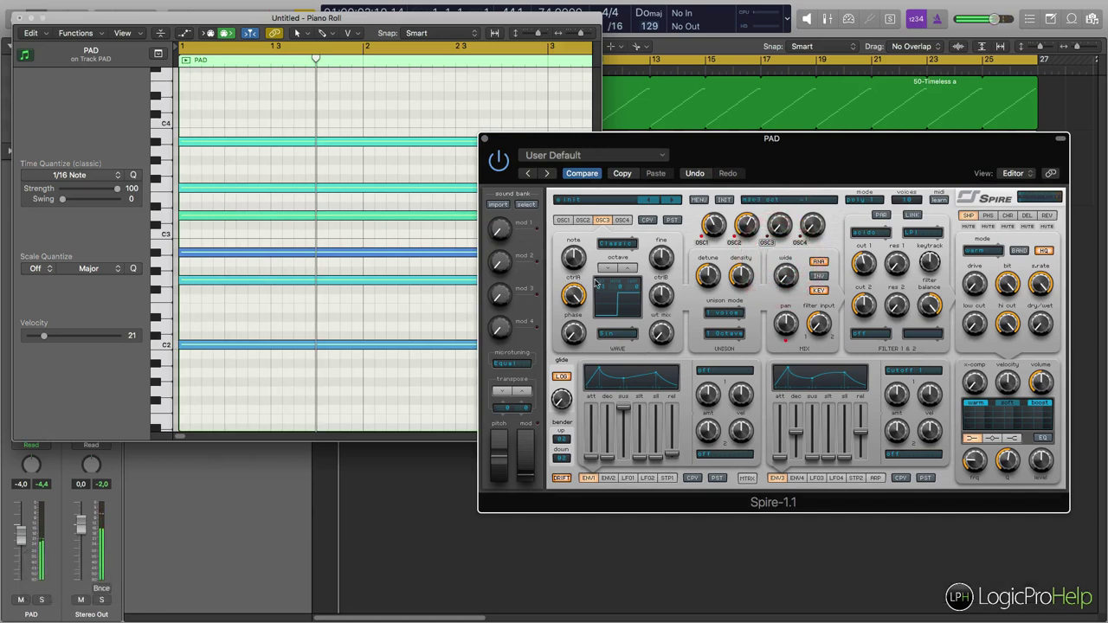
click(633, 270)
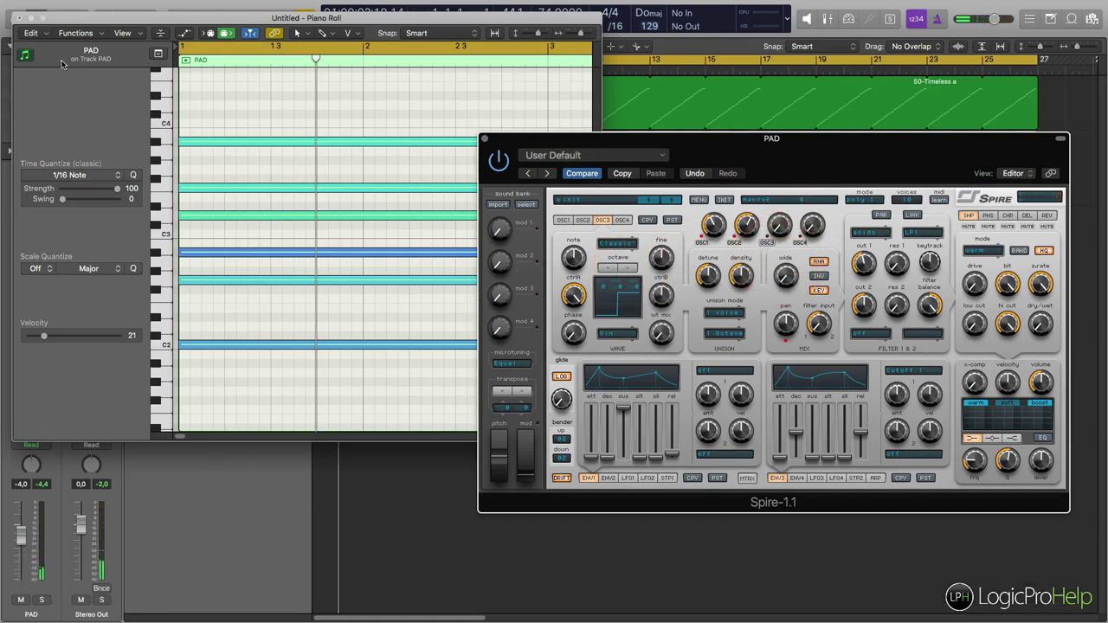
click(20, 19)
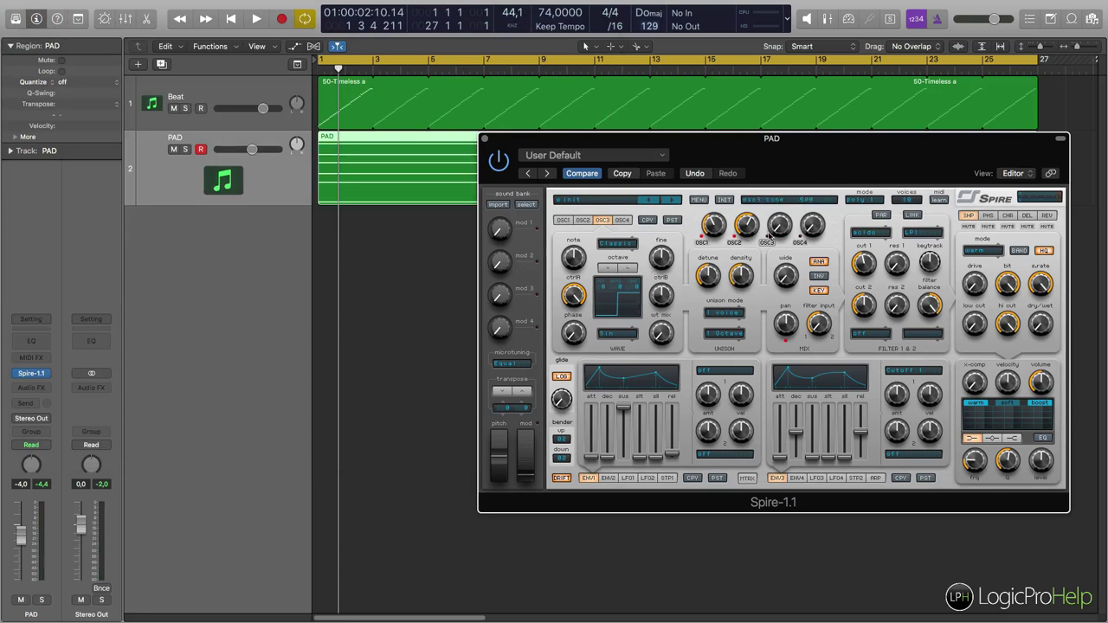
Set oscillator 3 to octave +2 and blend it into the mix at a low level during playback.
key(space)
click(776, 205)
click(637, 268)
click(634, 269)
click(610, 268)
click(779, 225)
mouse_move(783, 224)
mouse_down()
mouse_move(779, 251)
mouse_move(778, 234)
mouse_up()
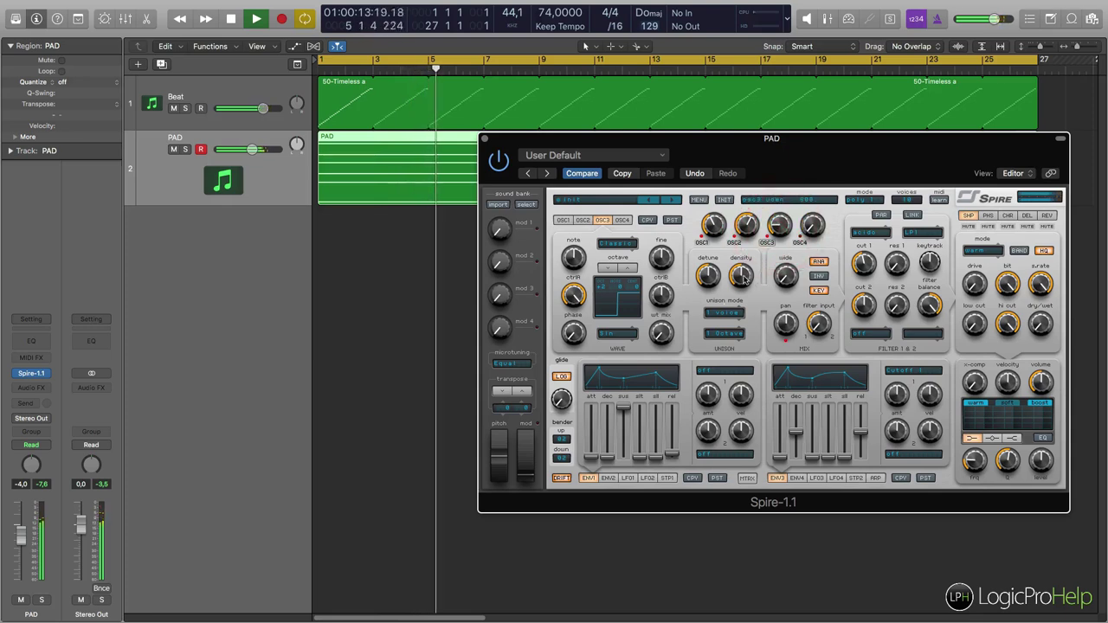
Set oscillator 3's unison mode to 4 voices, widen it strongly, and adjust its detune and density during playback.
key(space)
click(723, 312)
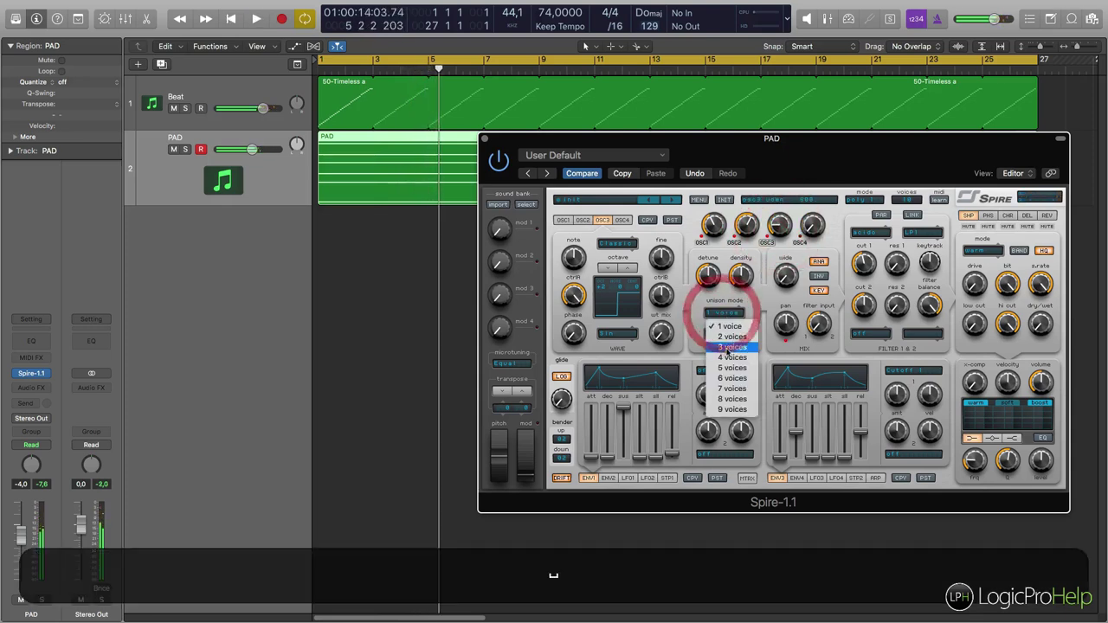
click(722, 364)
key(space)
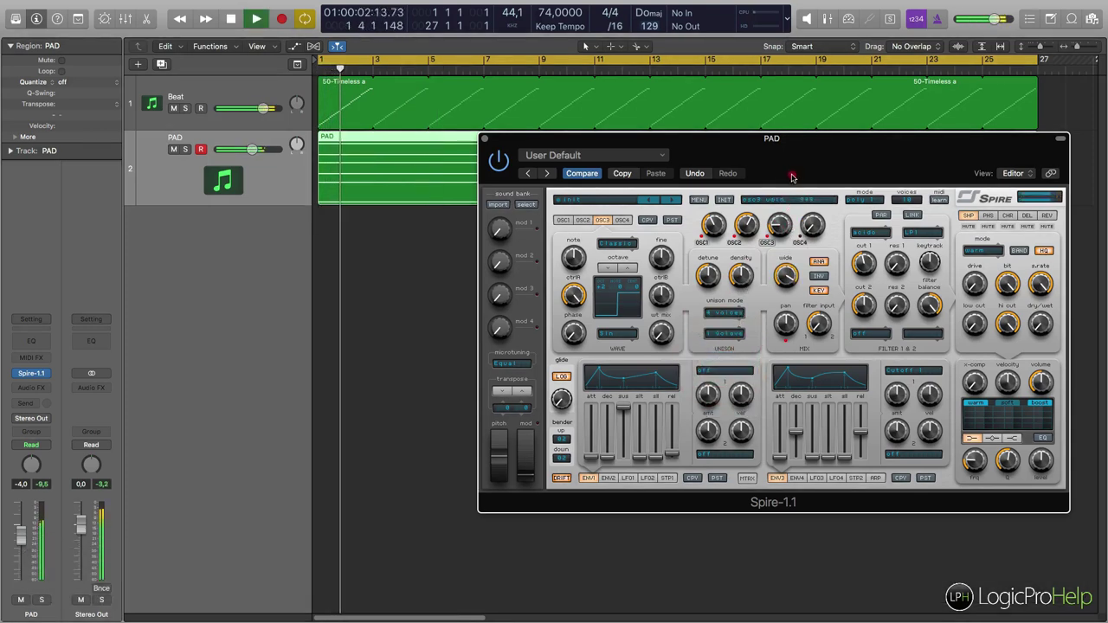
click(736, 271)
click(709, 274)
click(741, 274)
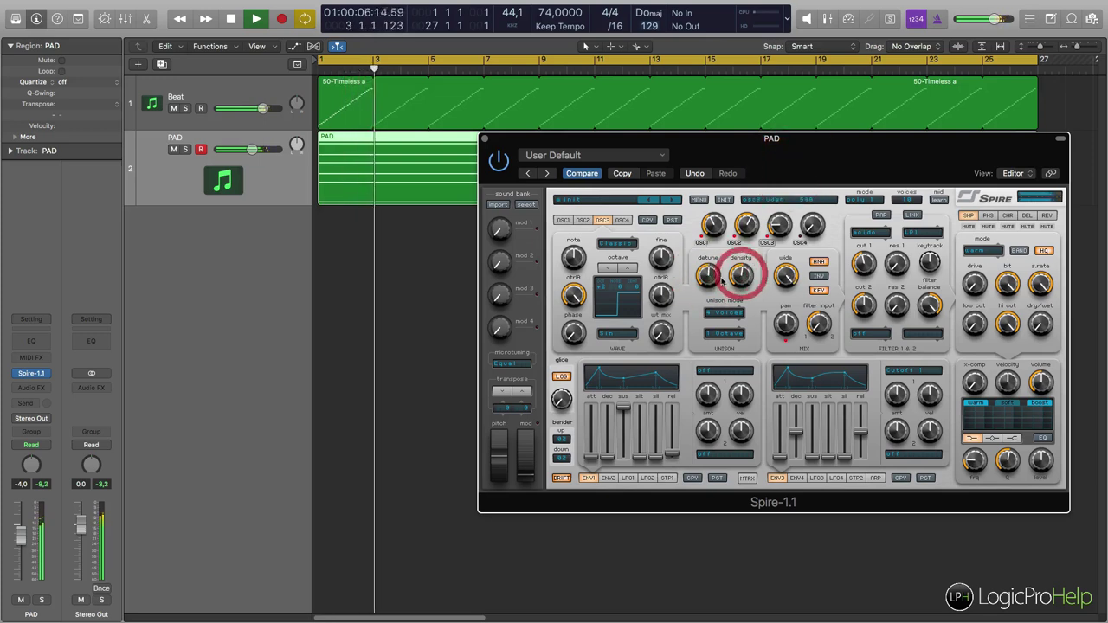
Stop playback and lower the PAD track's volume to -5.6 dB.
key(space)
drag(252, 149, 249, 149)
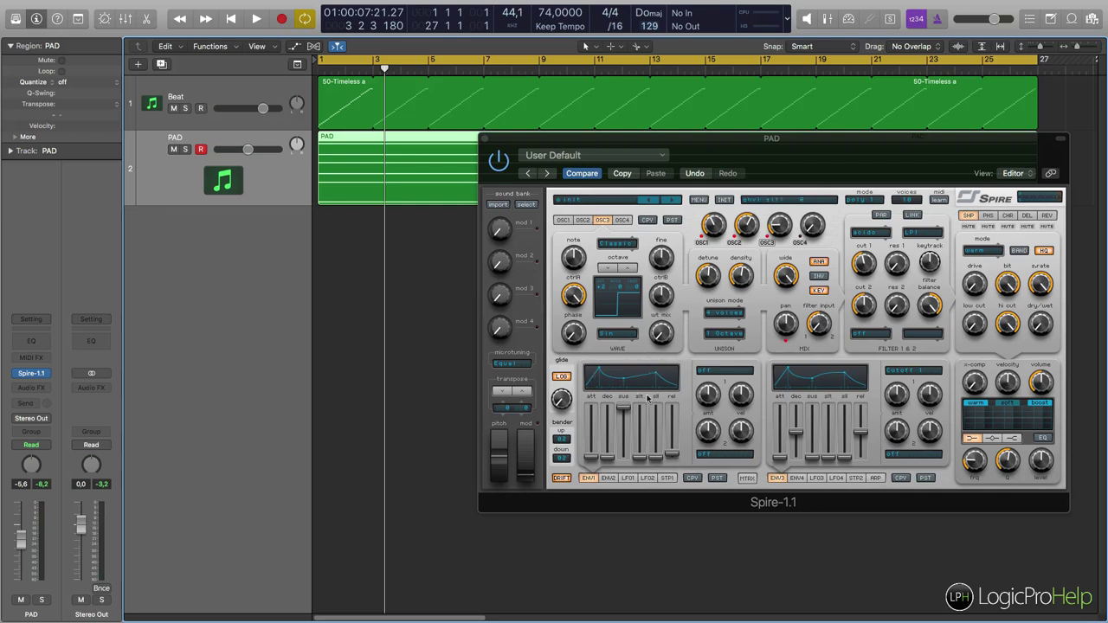
Raise the attack and decay of envelope 1 by ear, replaying the start of the pad to judge the fade-in.
click(592, 459)
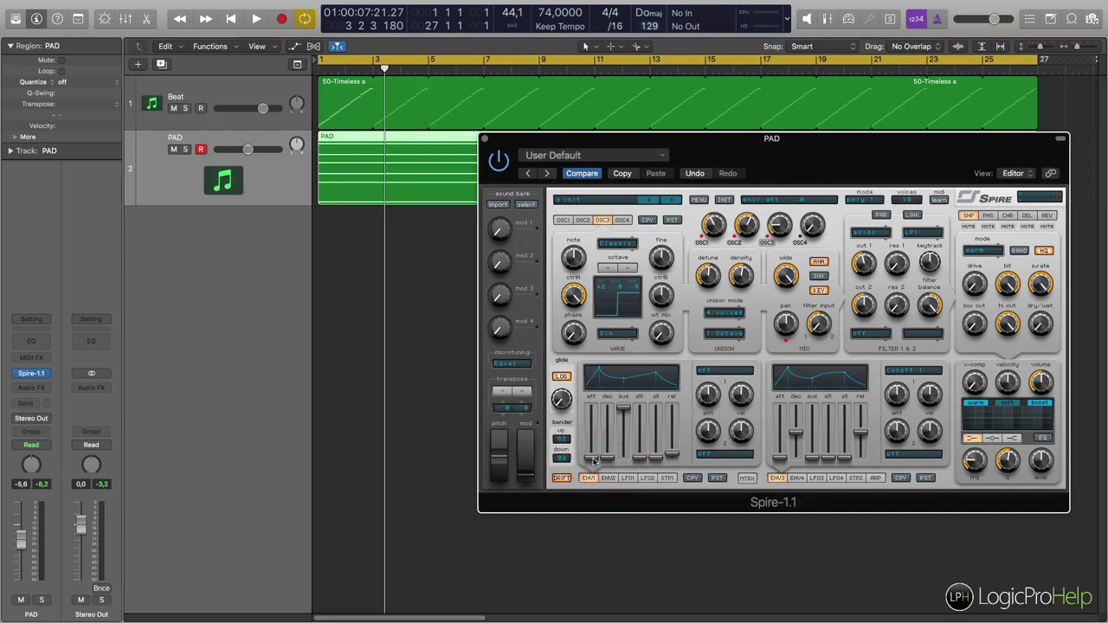
key(space)
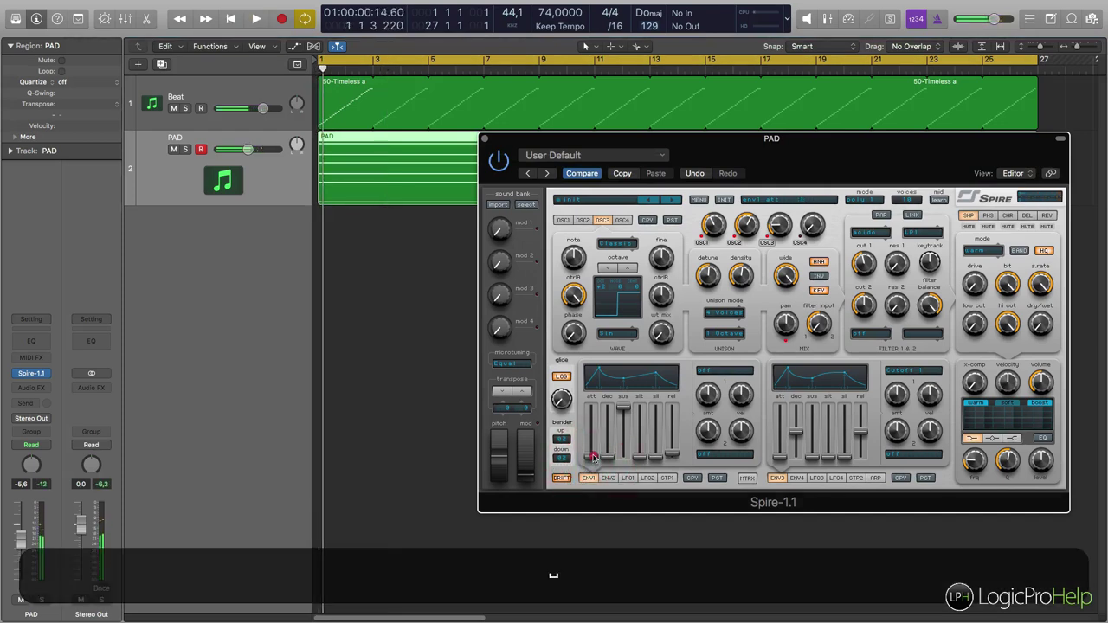
drag(592, 459, 592, 452)
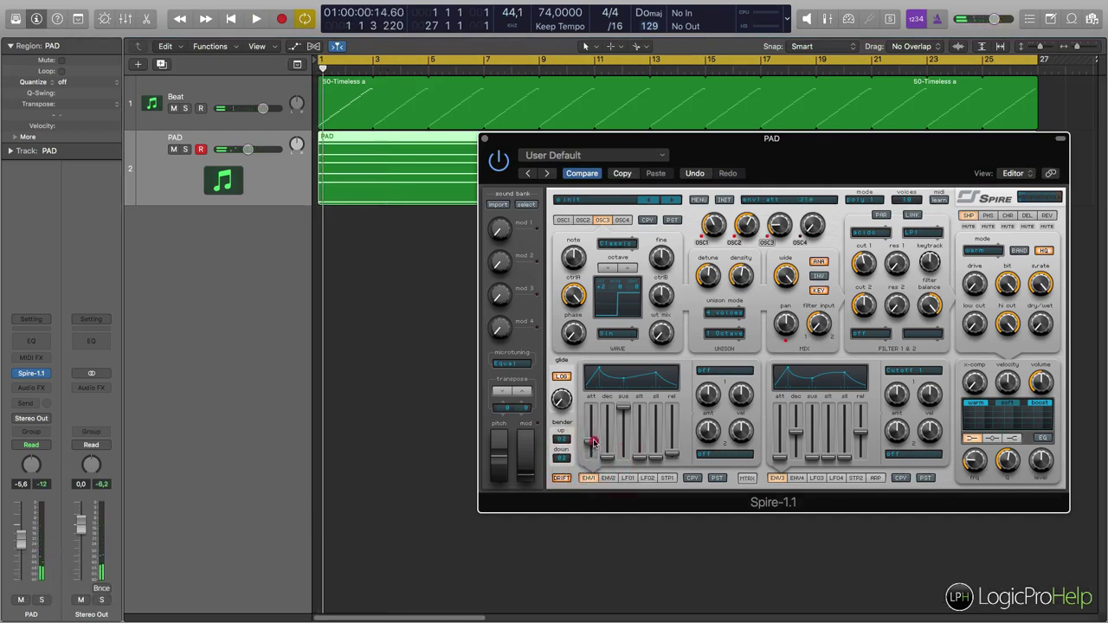
click(594, 440)
key(space)
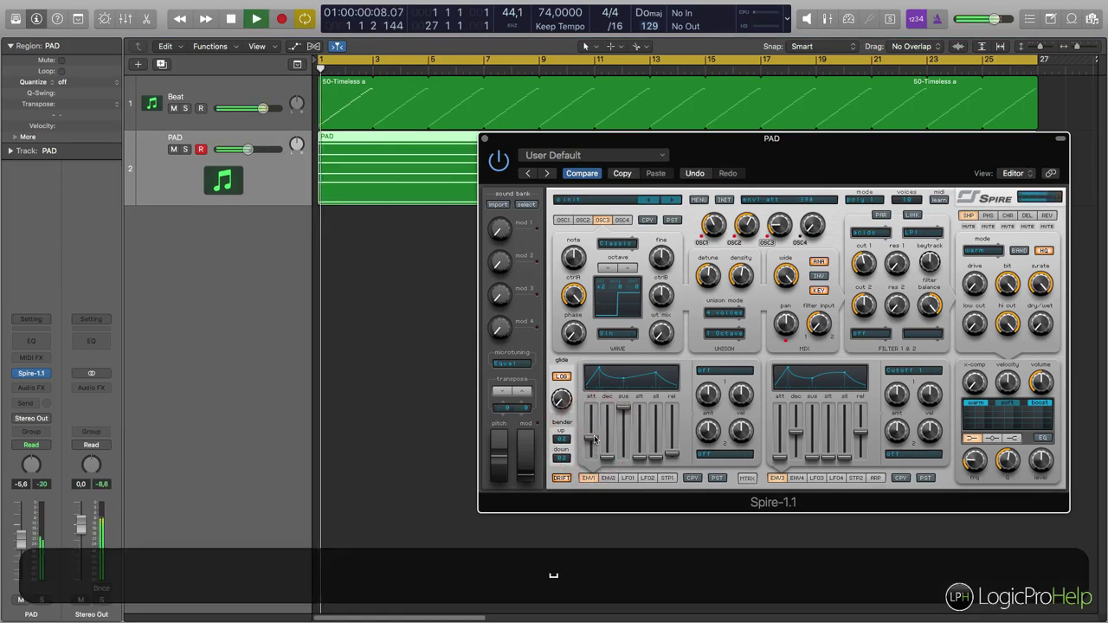
drag(594, 440, 608, 419)
key(space)
key(space)
key(space)
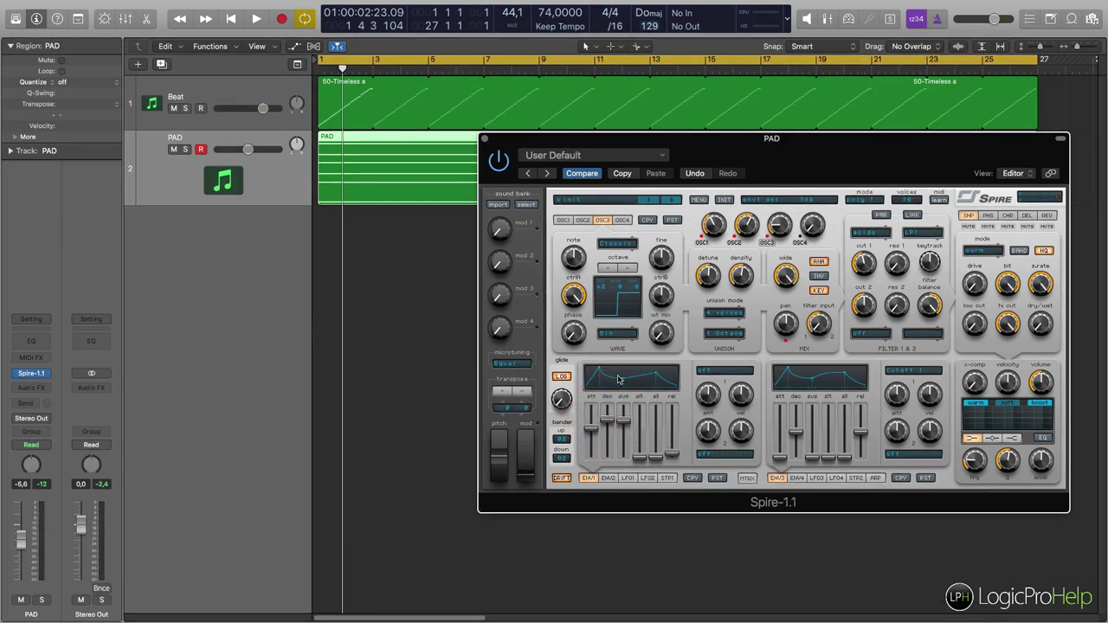
Refine envelope 1 with a longer decay, lower sustain and longer release, checking the result during playback.
mouse_move(627, 425)
mouse_down()
mouse_move(630, 392)
mouse_move(625, 423)
mouse_move(610, 413)
mouse_up()
drag(625, 431, 624, 427)
drag(677, 454, 677, 437)
key(space)
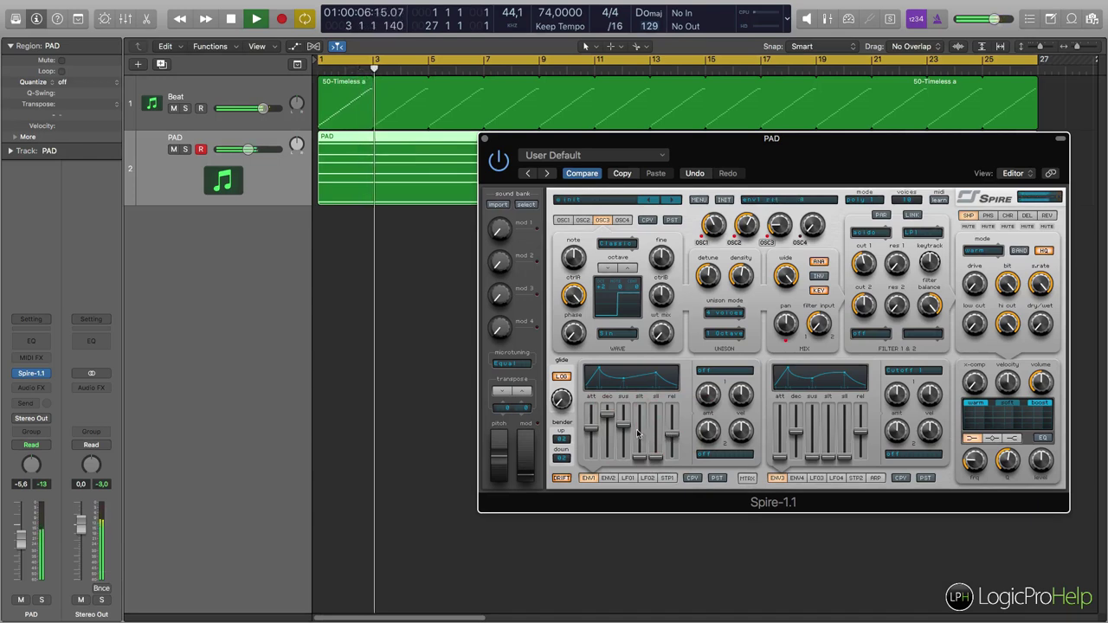
click(609, 414)
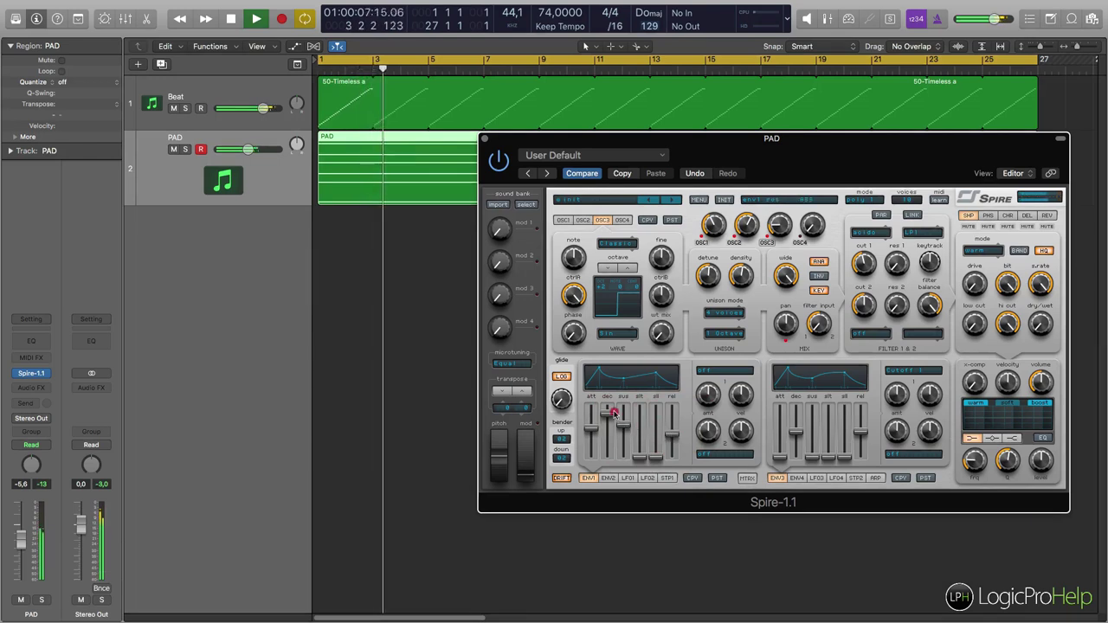
click(674, 434)
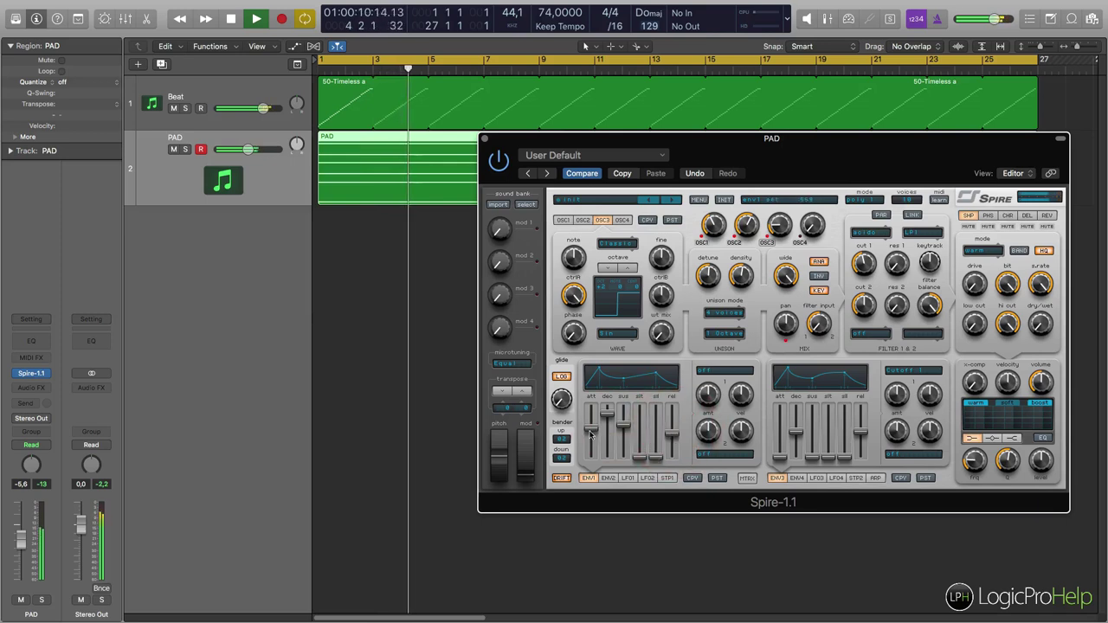
key(space)
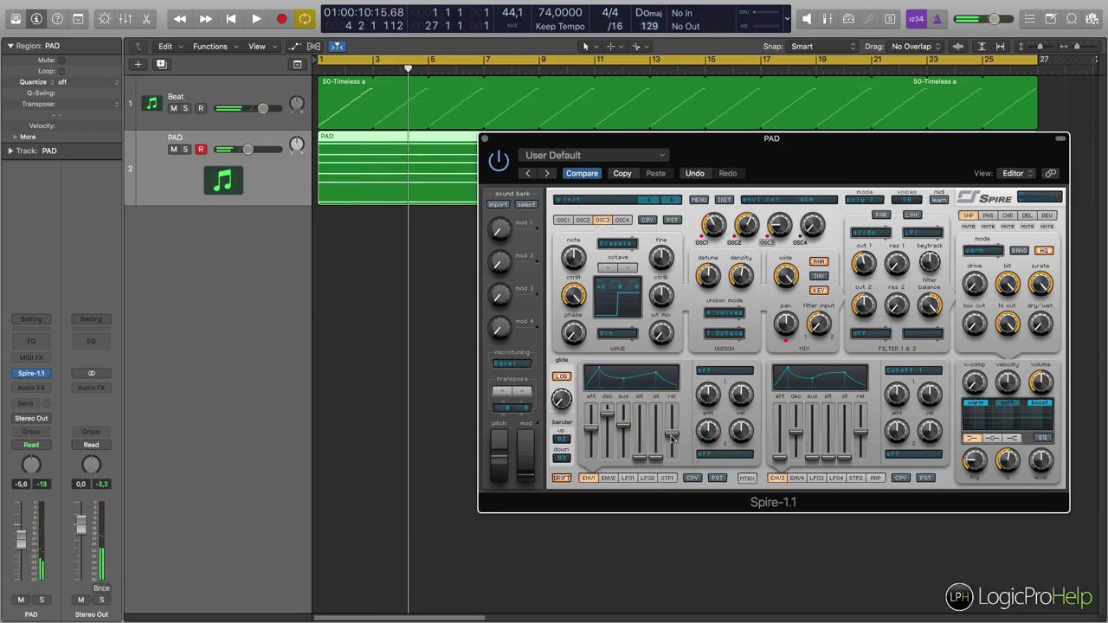
key(space)
click(596, 433)
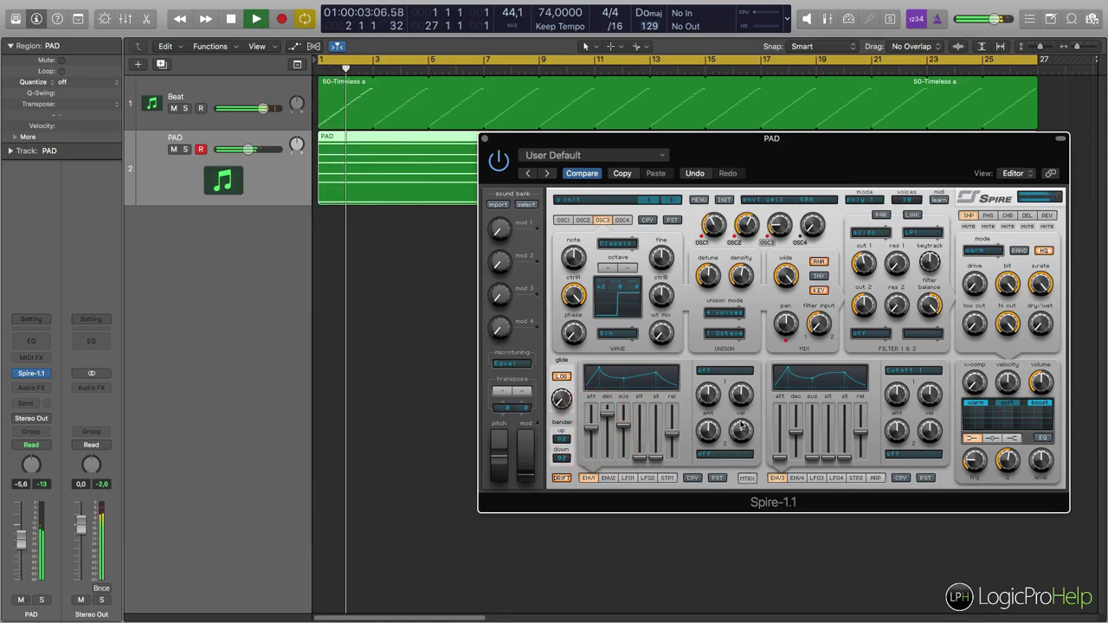
key(space)
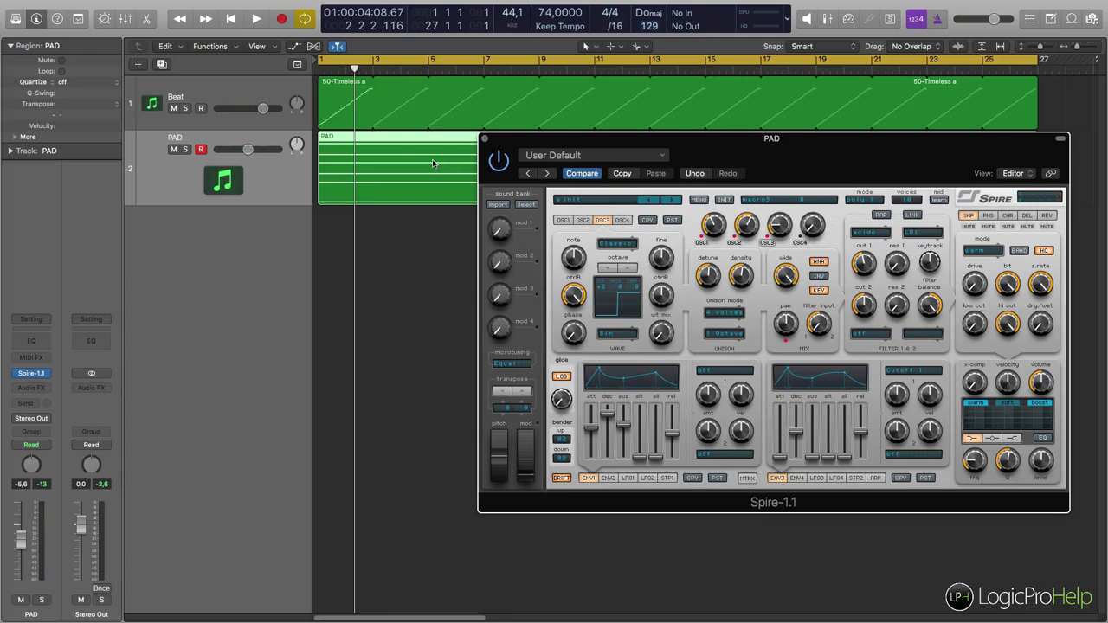
Reposition the synth window below the track regions and open the LFO1 settings.
drag(491, 160, 441, 307)
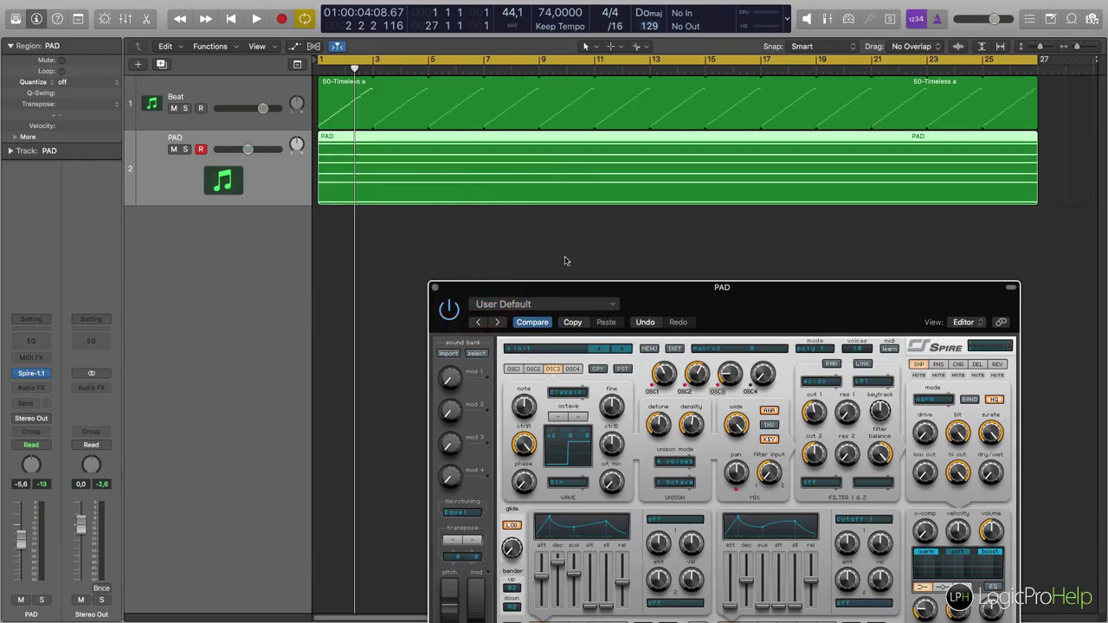
drag(571, 287, 537, 209)
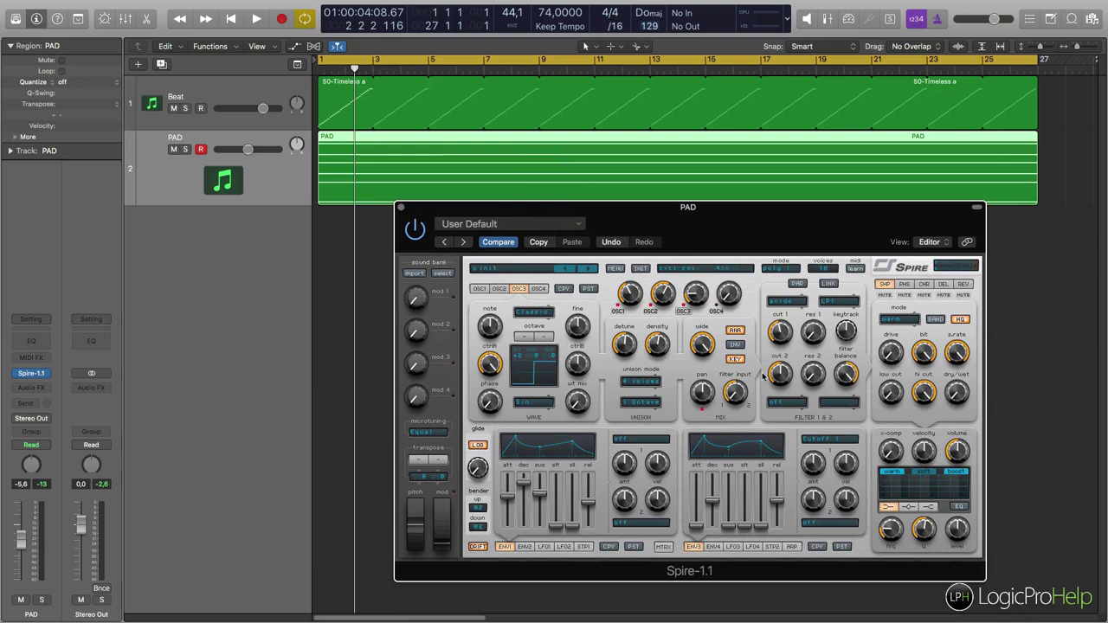
click(542, 547)
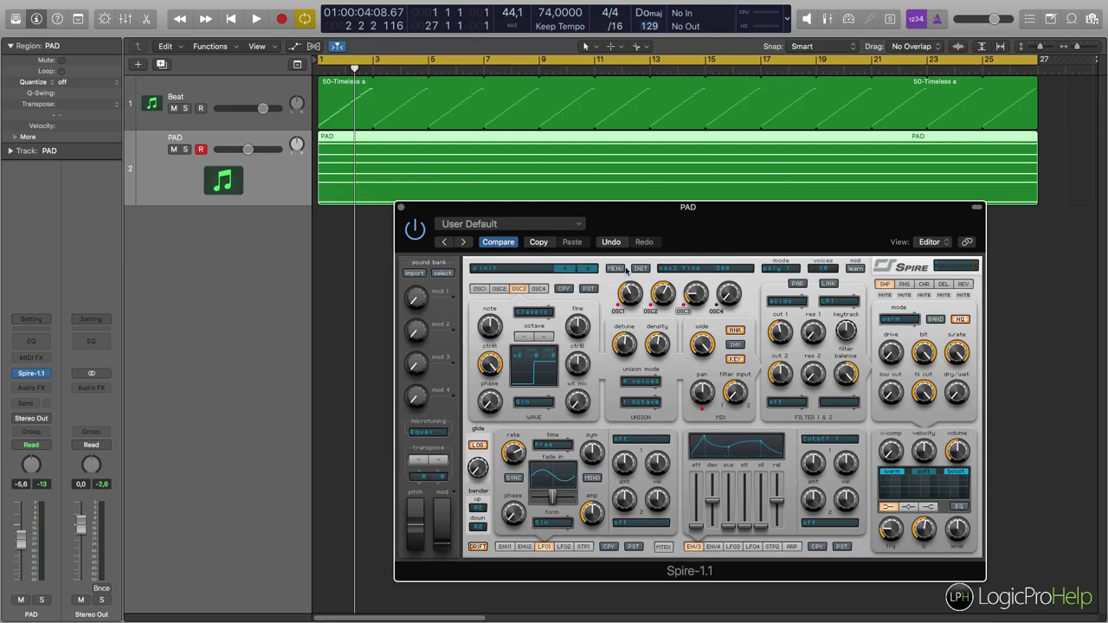
Assign Cutoff 1 as LFO1's first modulation target and raise its modulation amount.
click(547, 547)
click(630, 442)
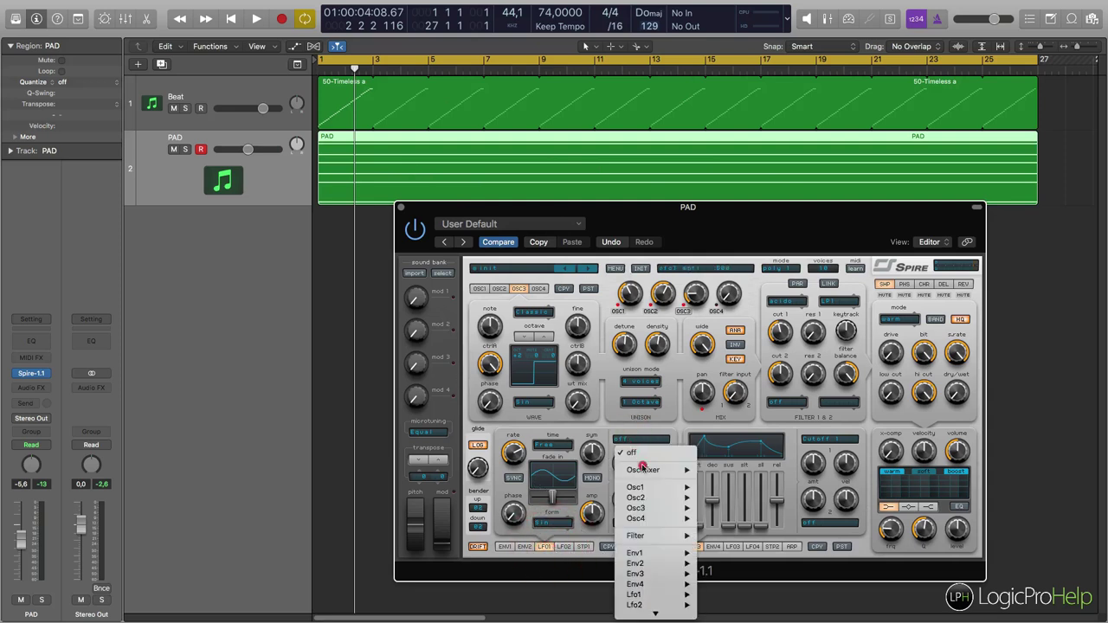
mouse_move(641, 536)
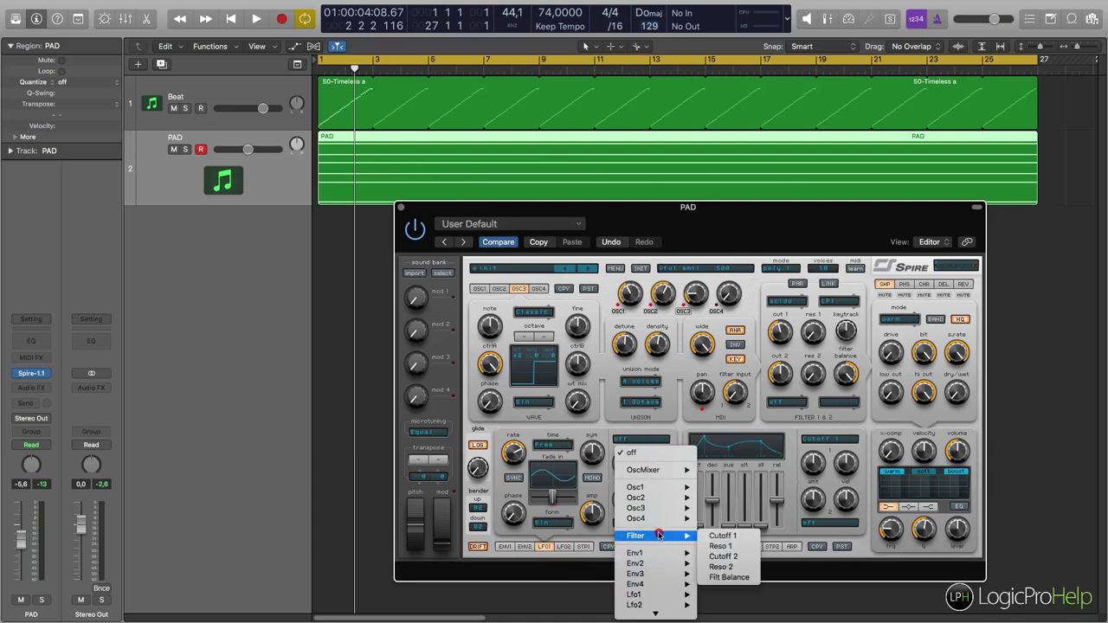
click(738, 533)
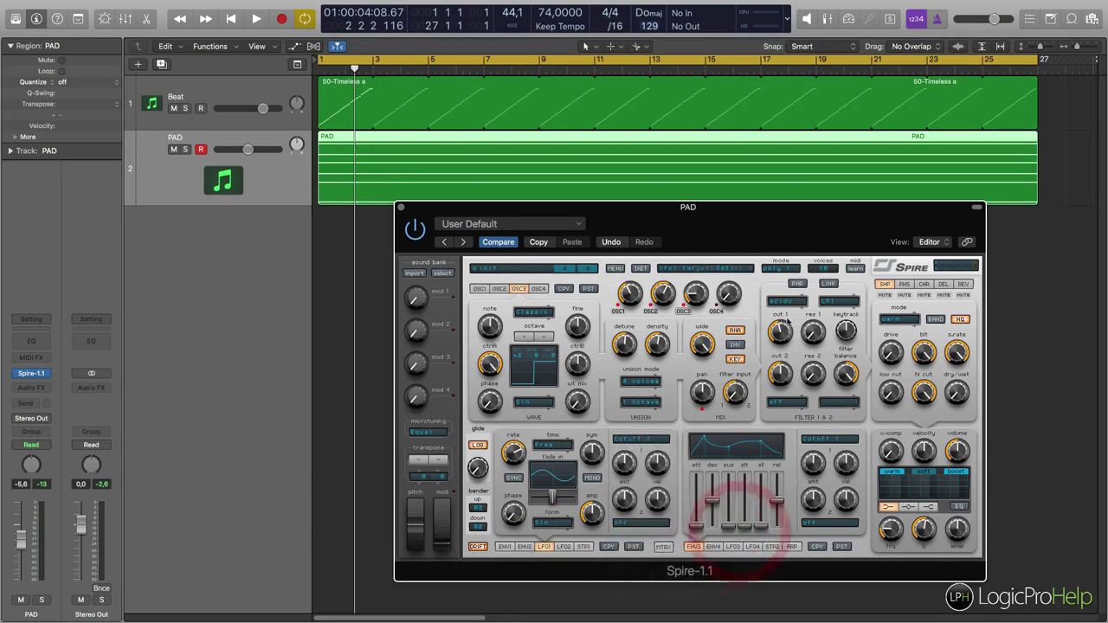
click(625, 461)
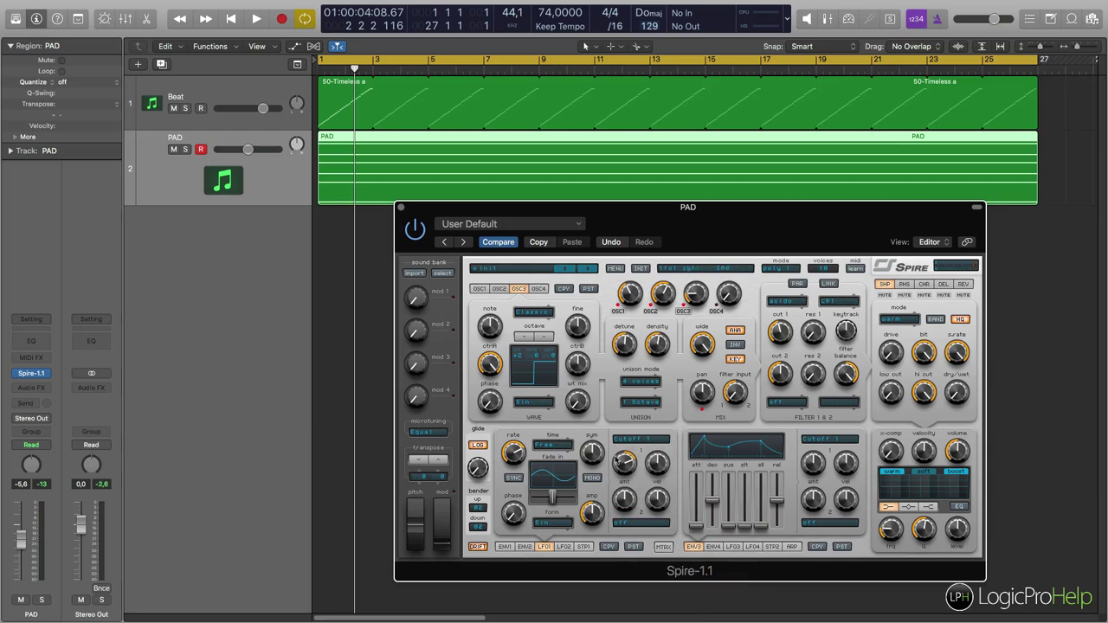
Slow down LFO1's rate and increase its cutoff modulation amount by ear during playback, and stop playback.
key(space)
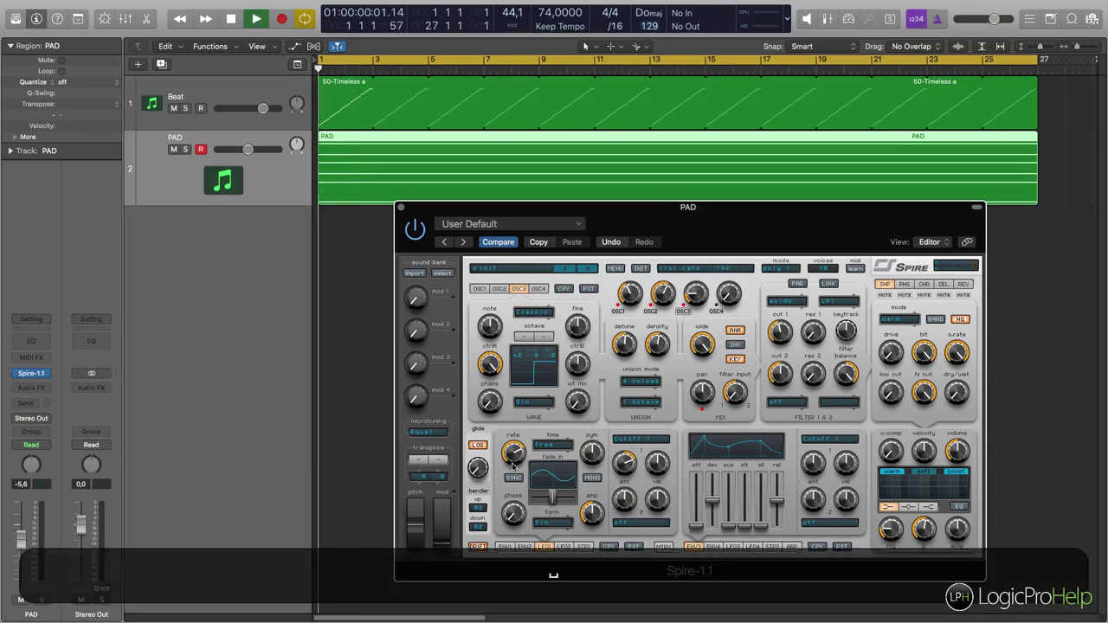
drag(515, 458, 516, 520)
click(513, 481)
drag(516, 468, 516, 469)
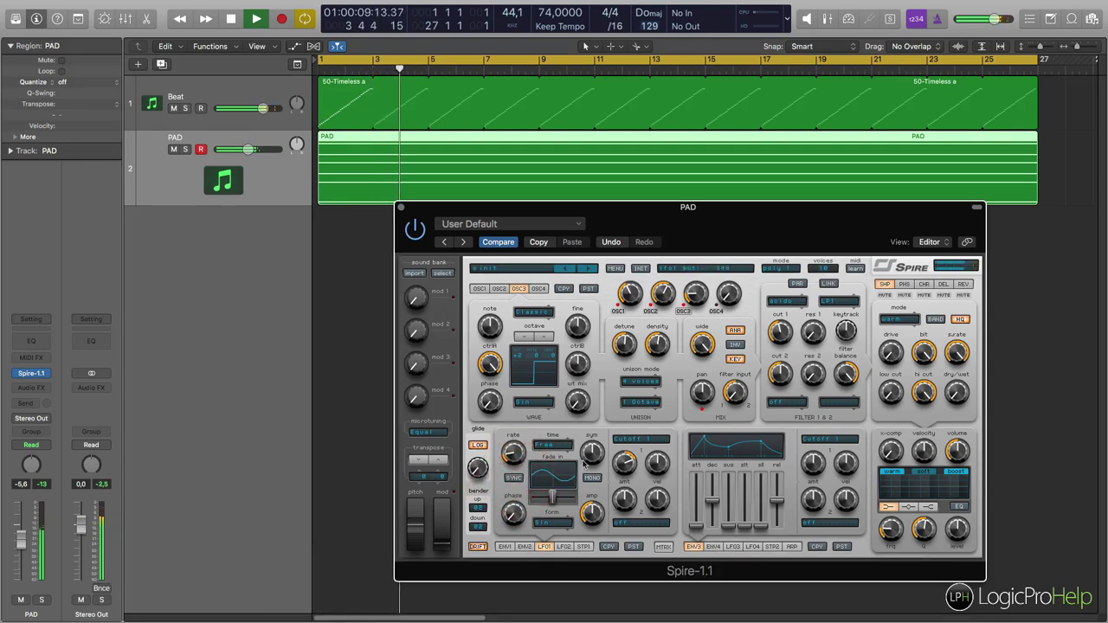
click(512, 452)
click(627, 464)
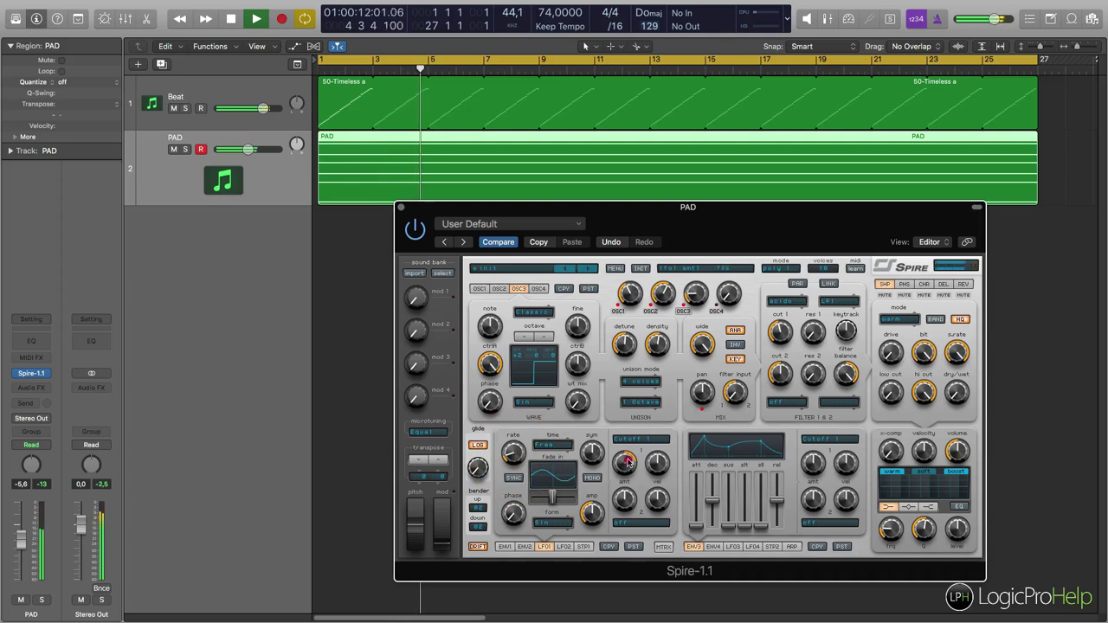
click(512, 458)
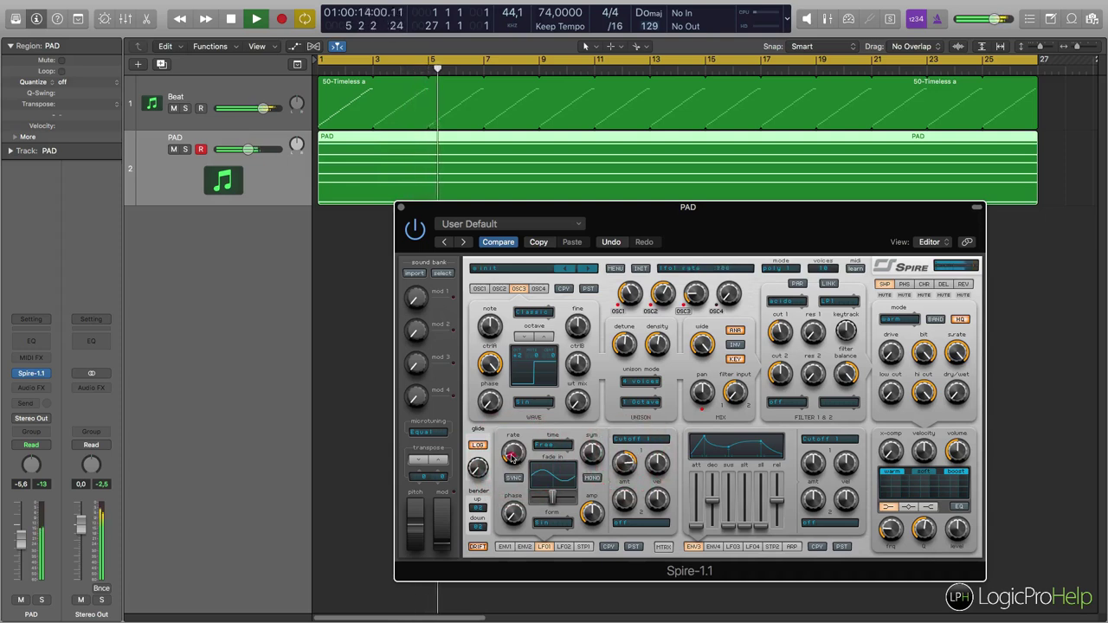
drag(512, 458, 517, 459)
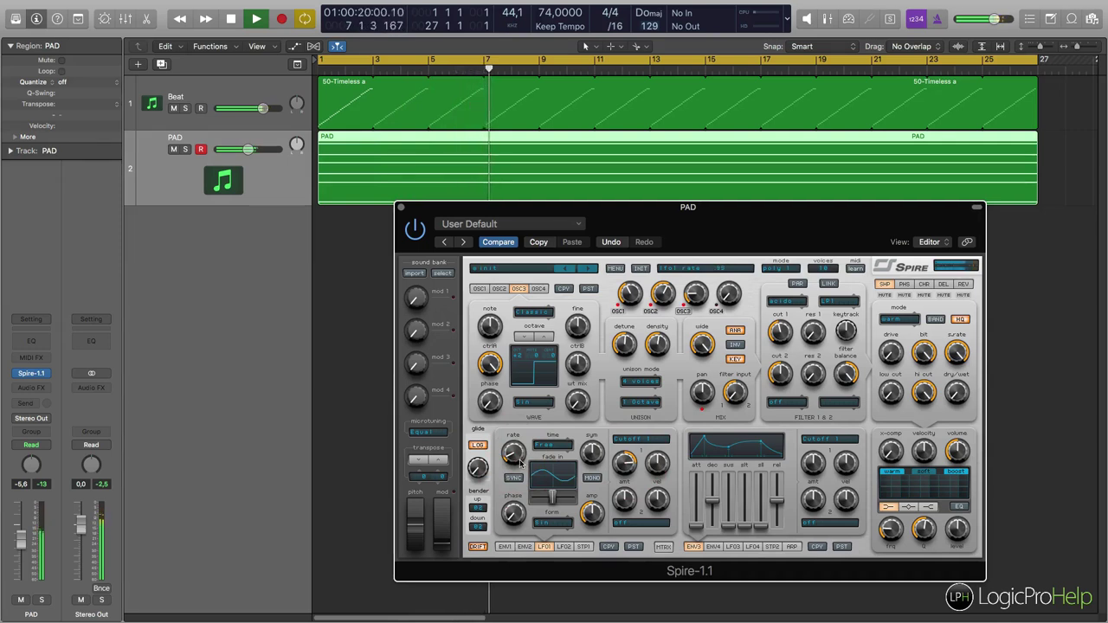
click(519, 462)
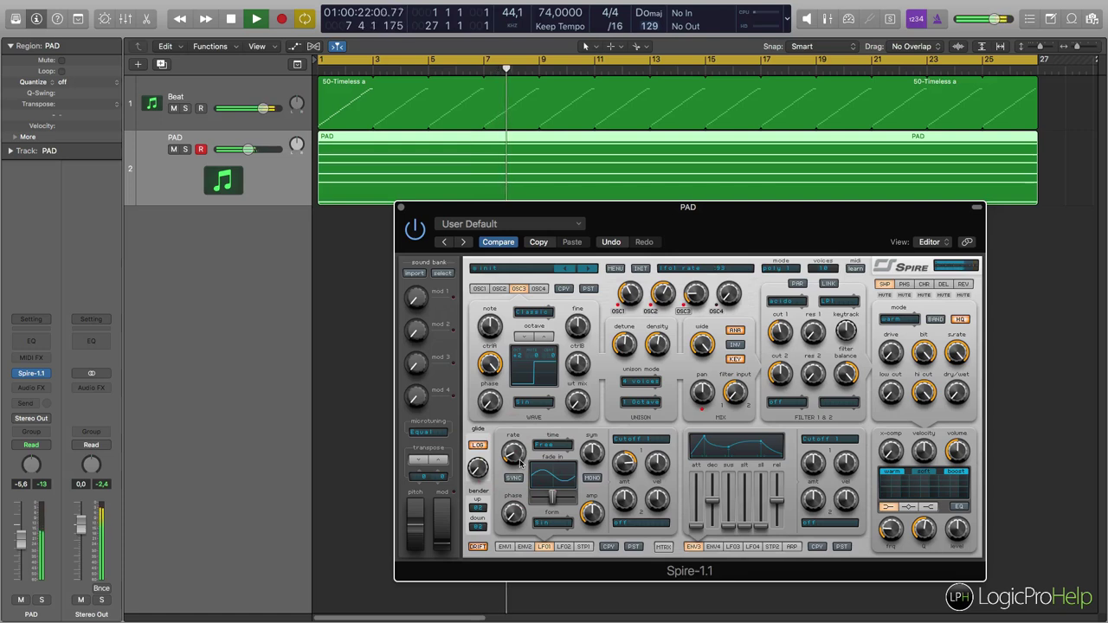
key(space)
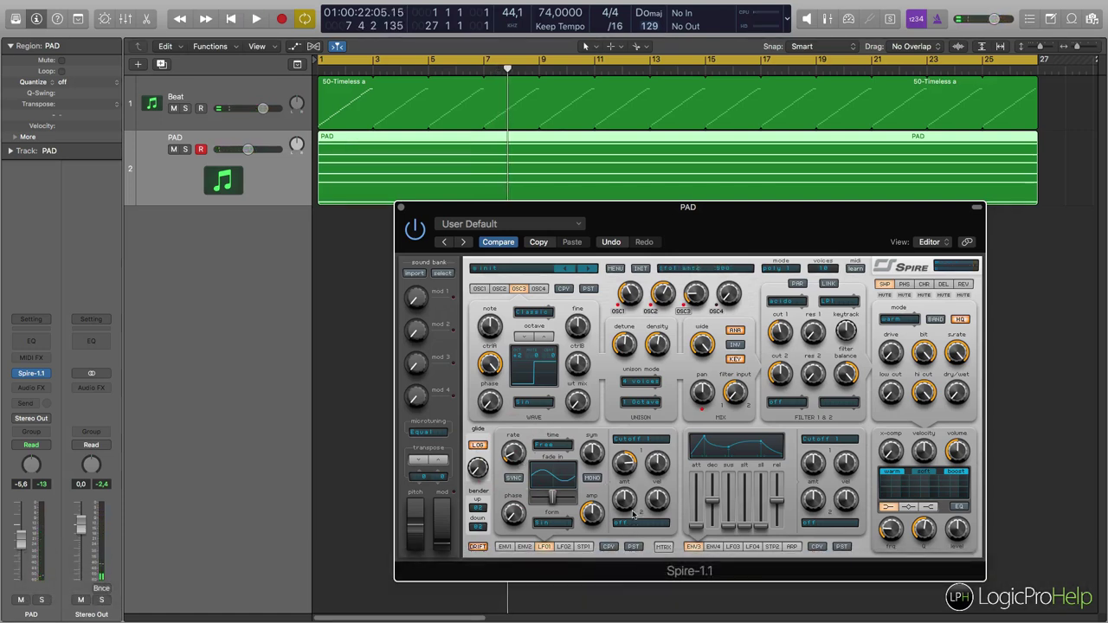
Assign Osc3 Amp as LFO1's second modulation target, raise its amount to 1000 and check the result in playback.
click(631, 525)
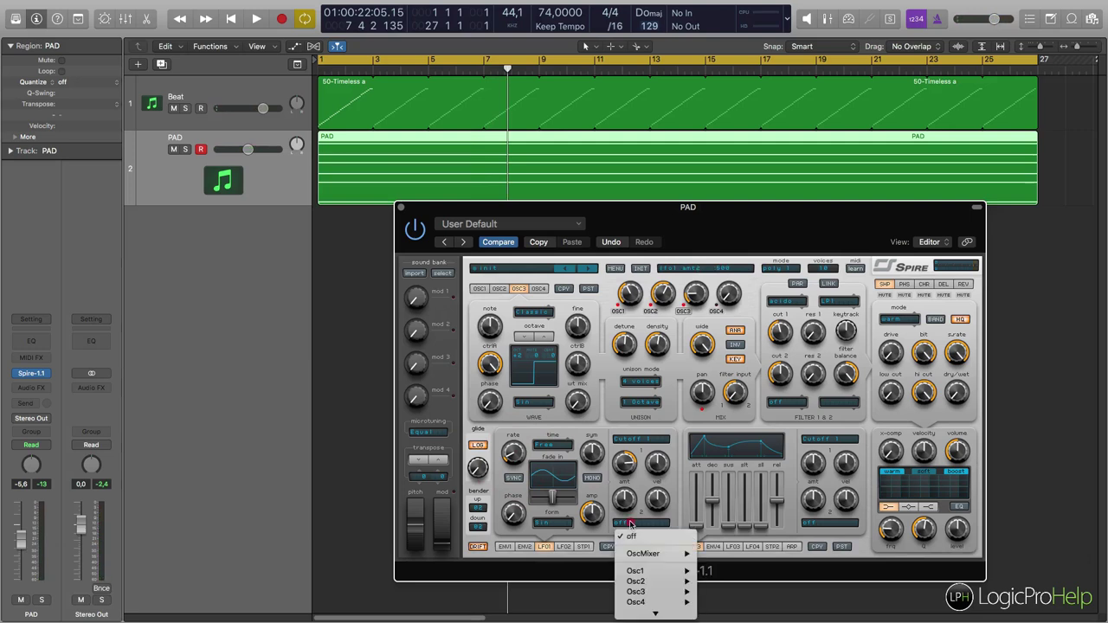
click(690, 297)
click(690, 299)
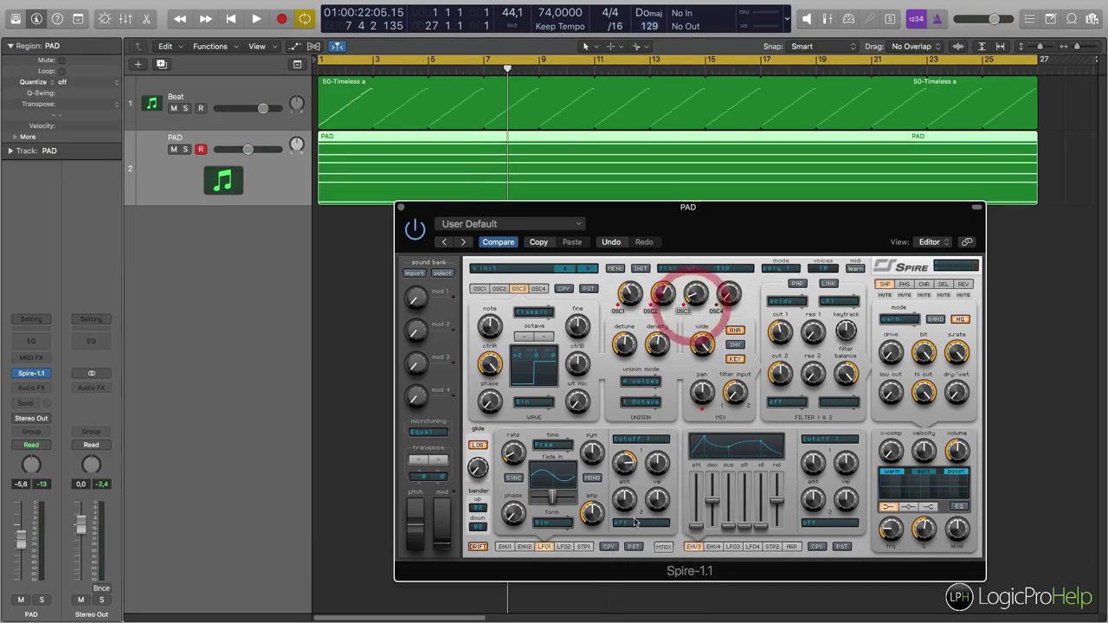
click(636, 524)
mouse_move(641, 592)
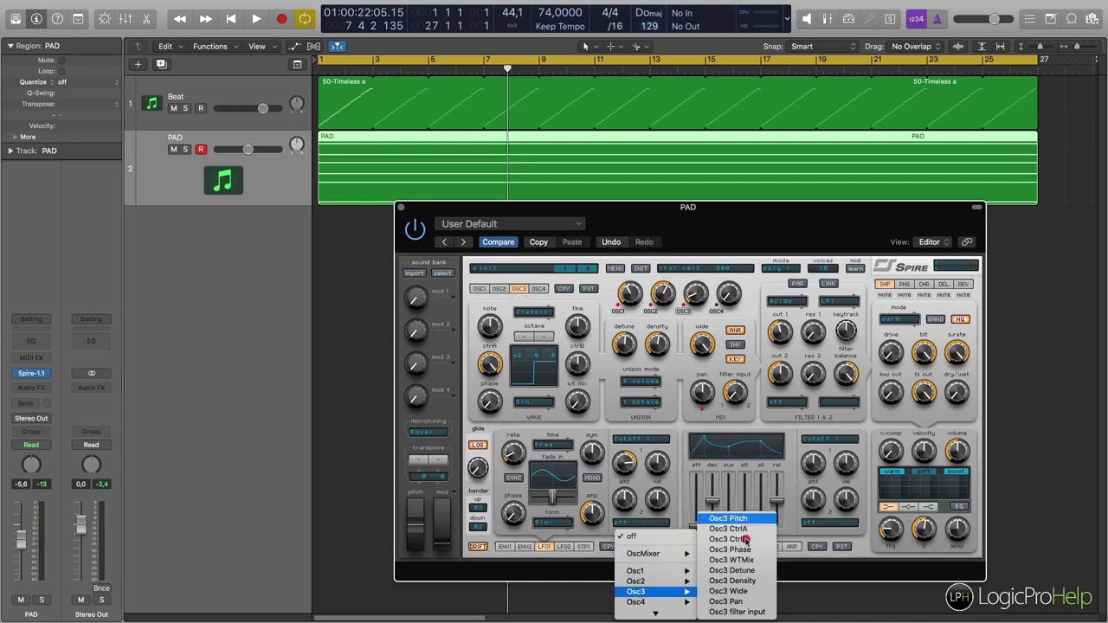
mouse_move(672, 556)
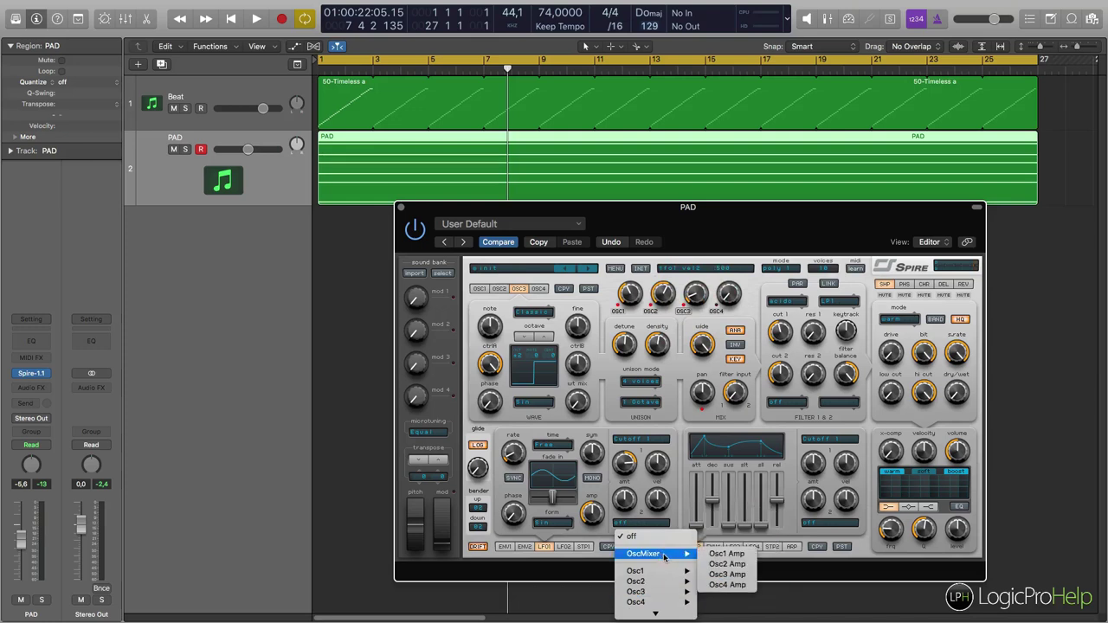
click(732, 574)
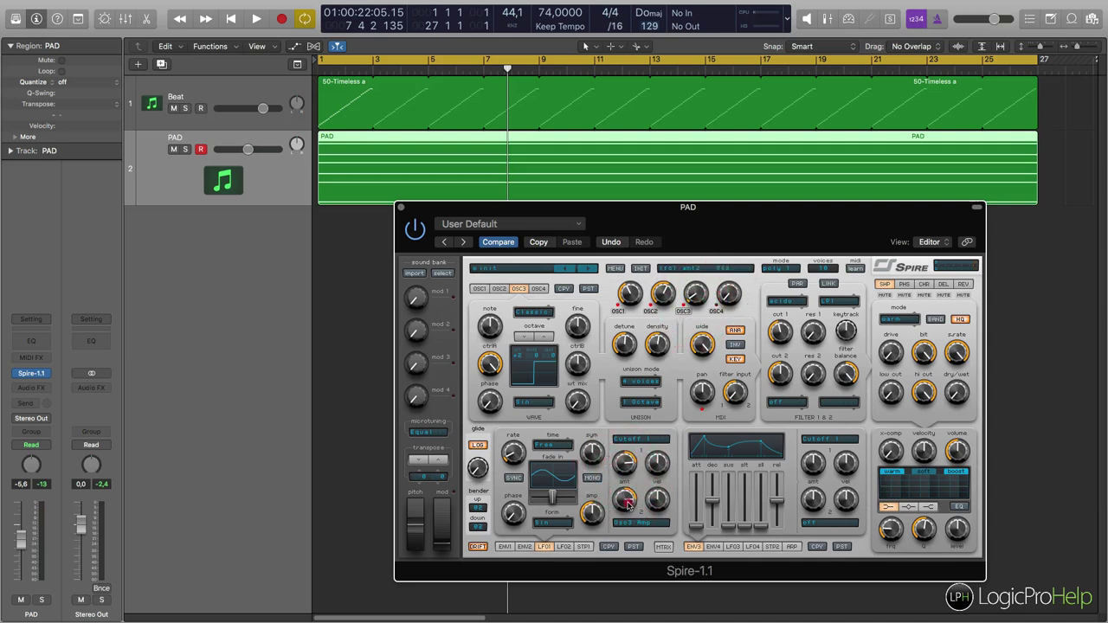
key(space)
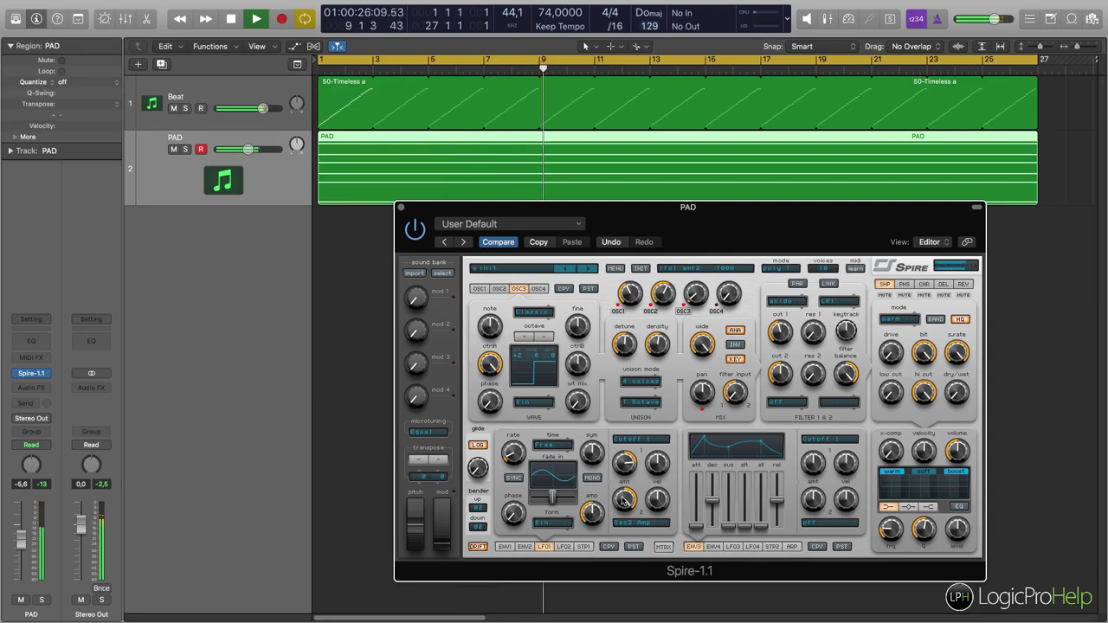
key(space)
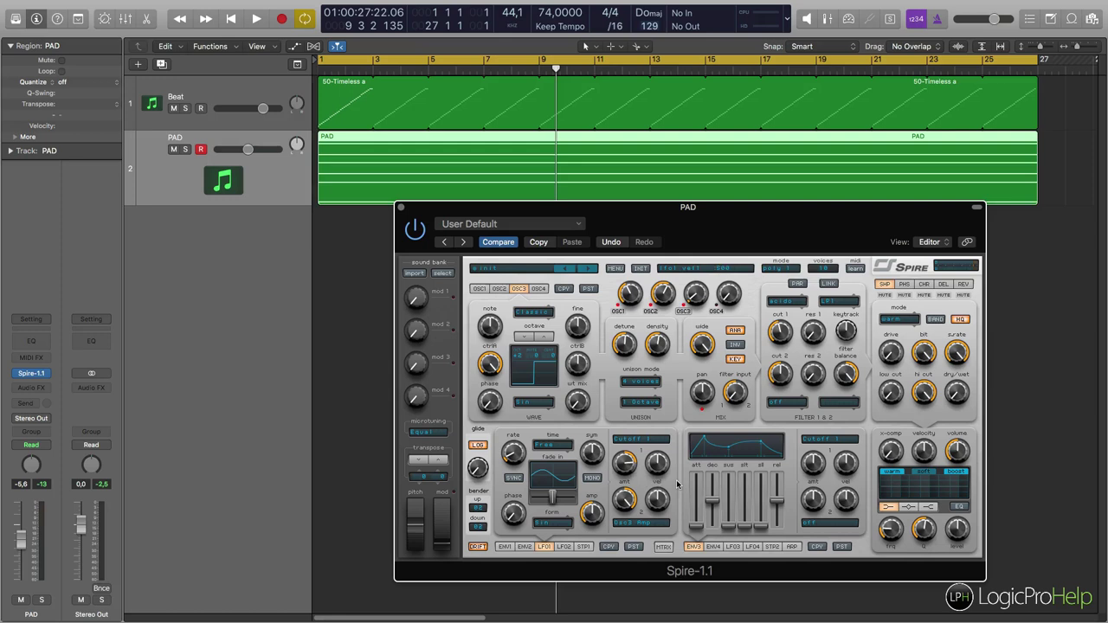
Route LFO2 to Cutoff 1, raise its modulation amount and morph its sine waveform towards a squarer shape.
click(564, 547)
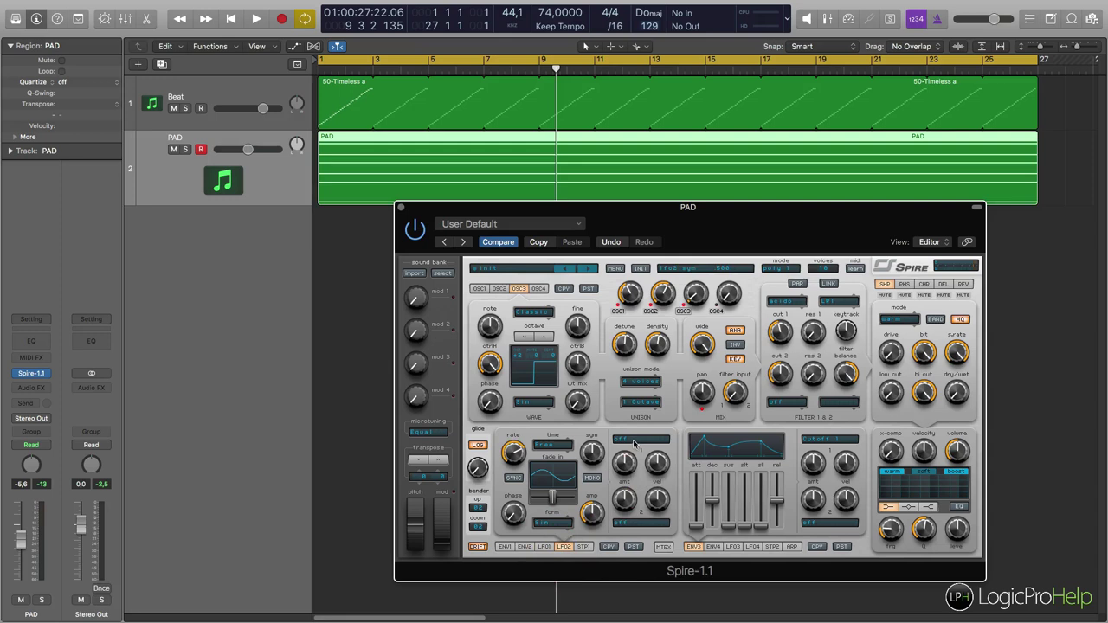
click(635, 443)
mouse_move(656, 537)
click(723, 537)
drag(627, 452, 628, 429)
drag(554, 500, 570, 499)
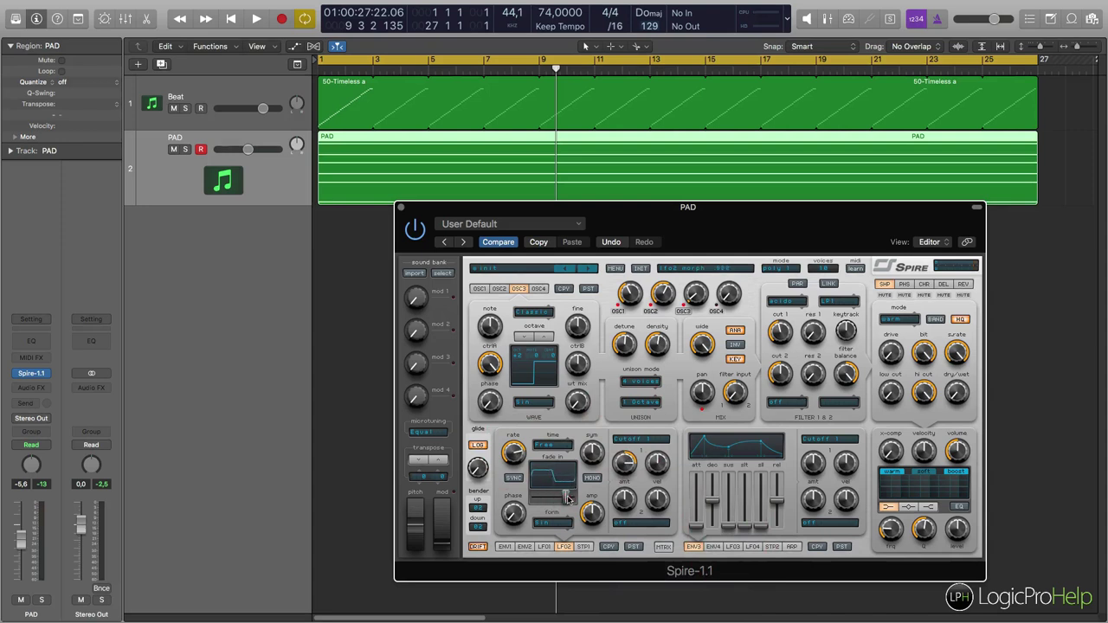
Audition LFO2's cutoff modulation at a higher amount, stop playback and return the amount to its centre position.
key(space)
click(620, 470)
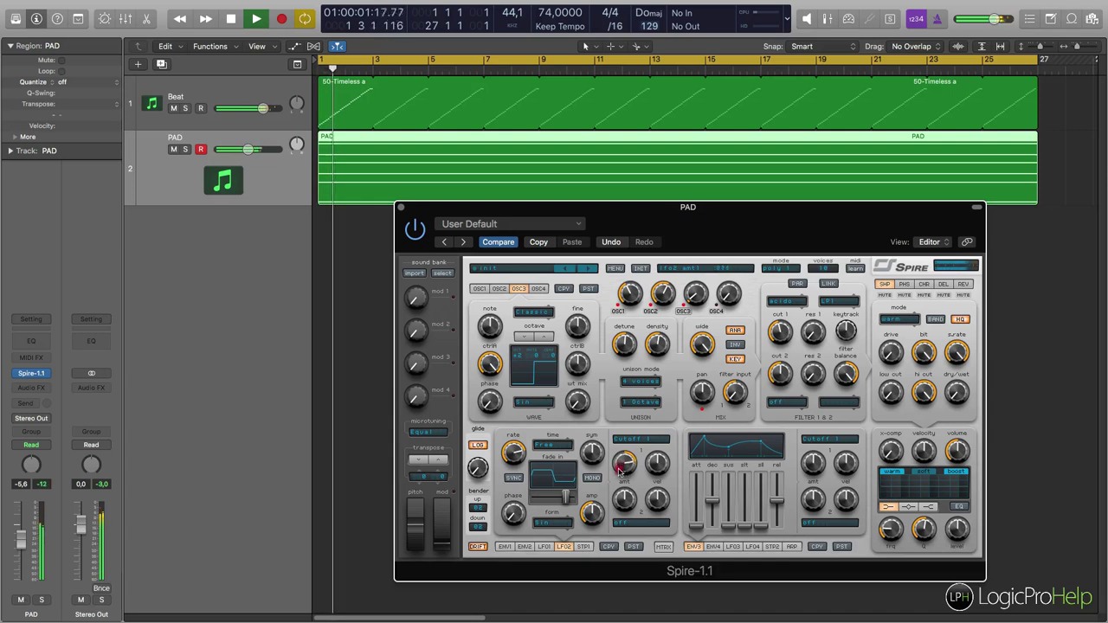
click(621, 469)
key(space)
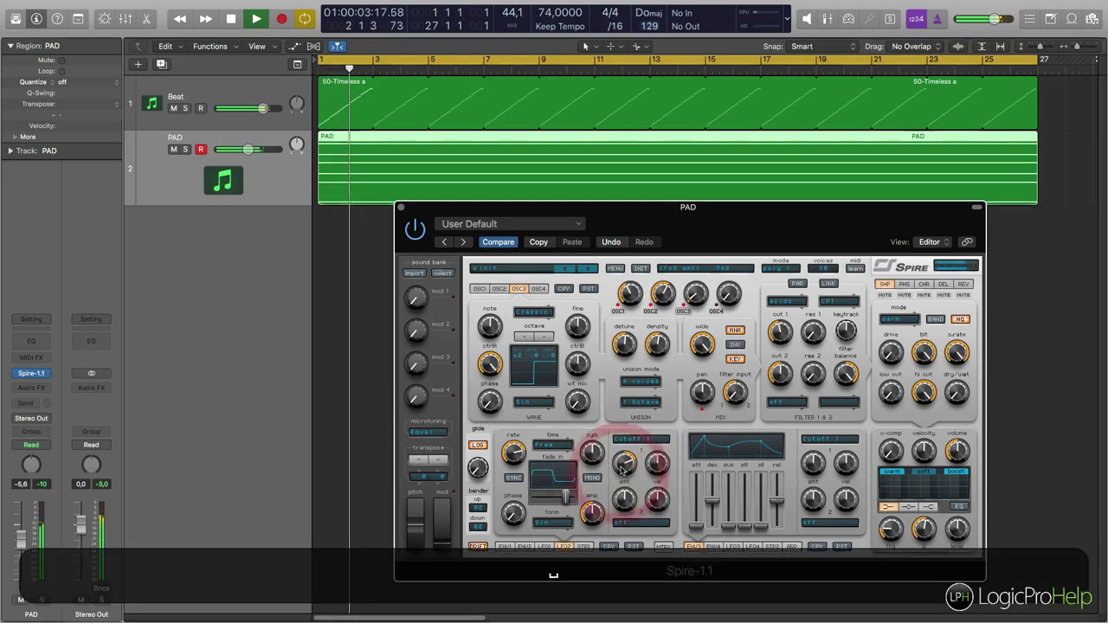
click(622, 497)
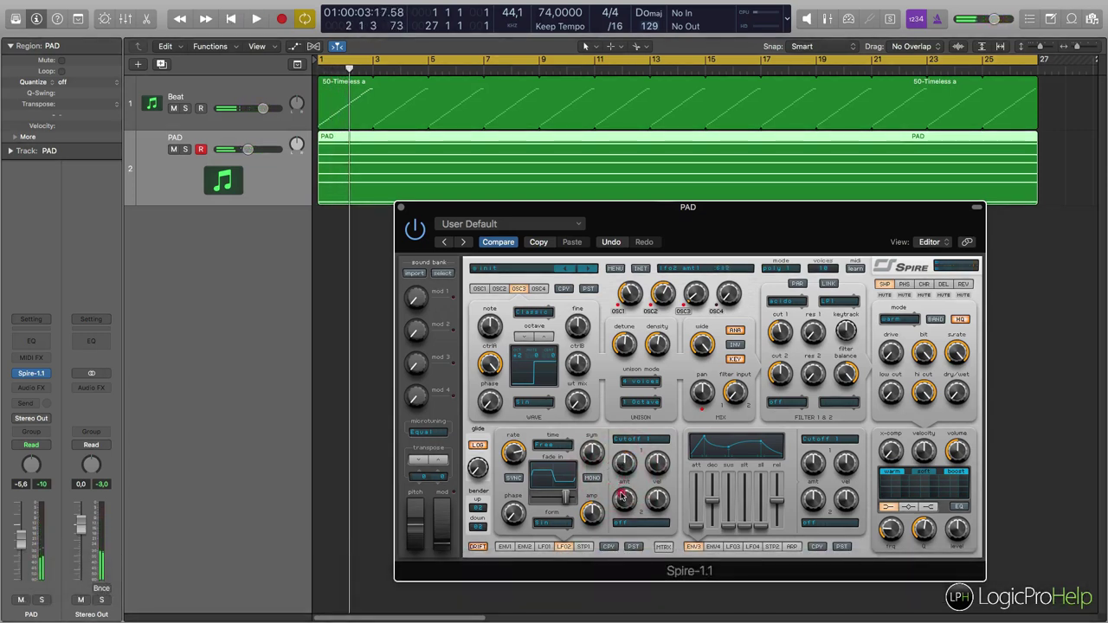
click(621, 495)
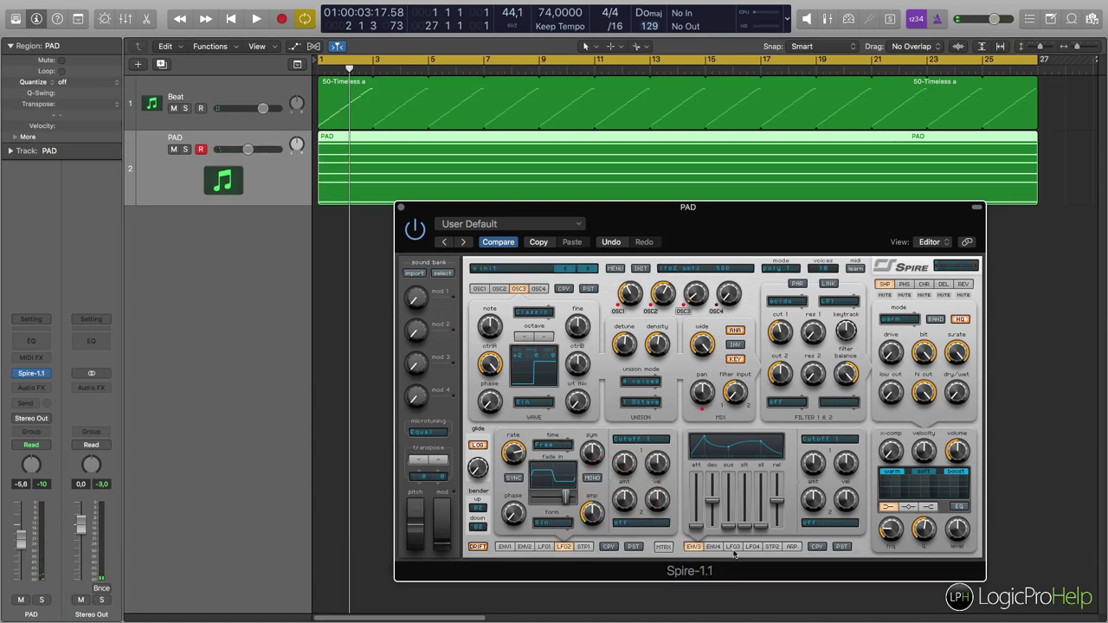
Look through envelope 3's modulation target options, including the LFO2 parameters such as Lfo2 Amp.
click(824, 442)
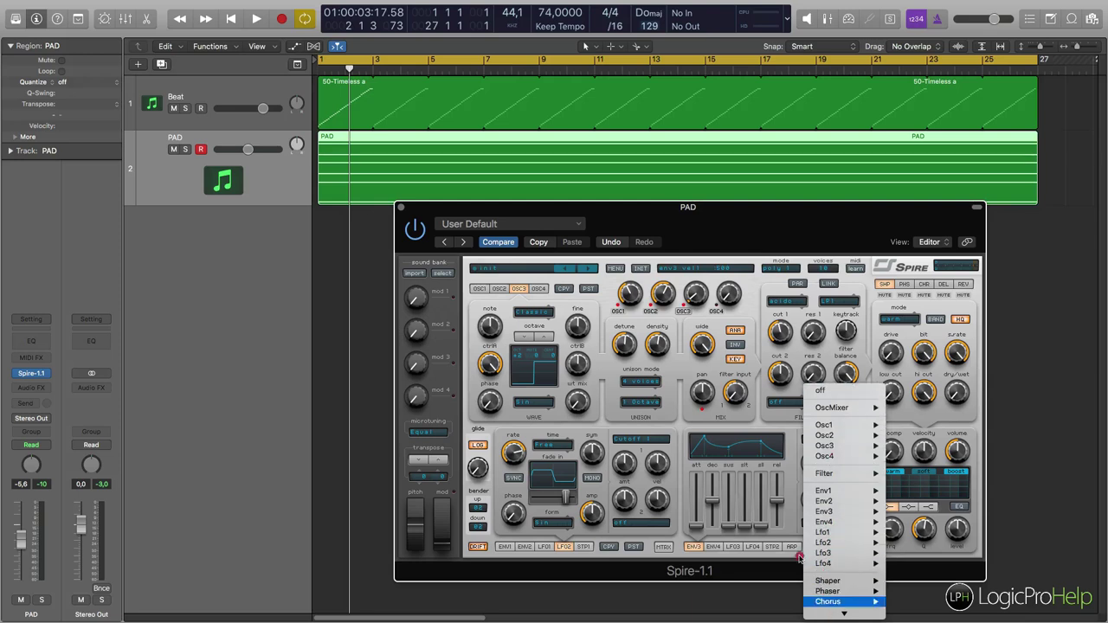
click(724, 415)
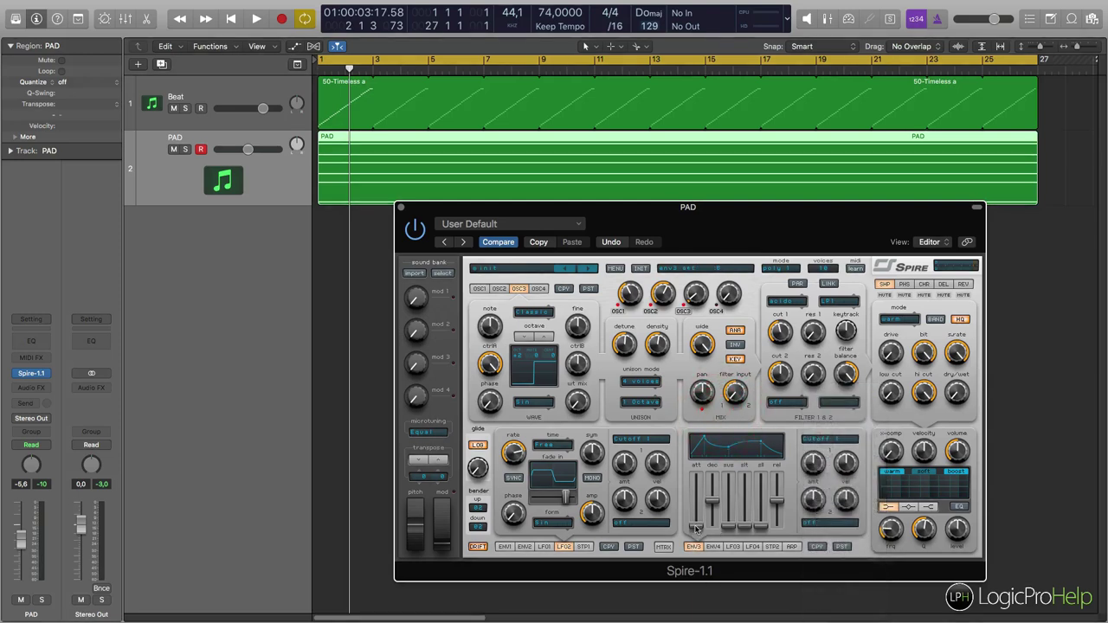
click(825, 439)
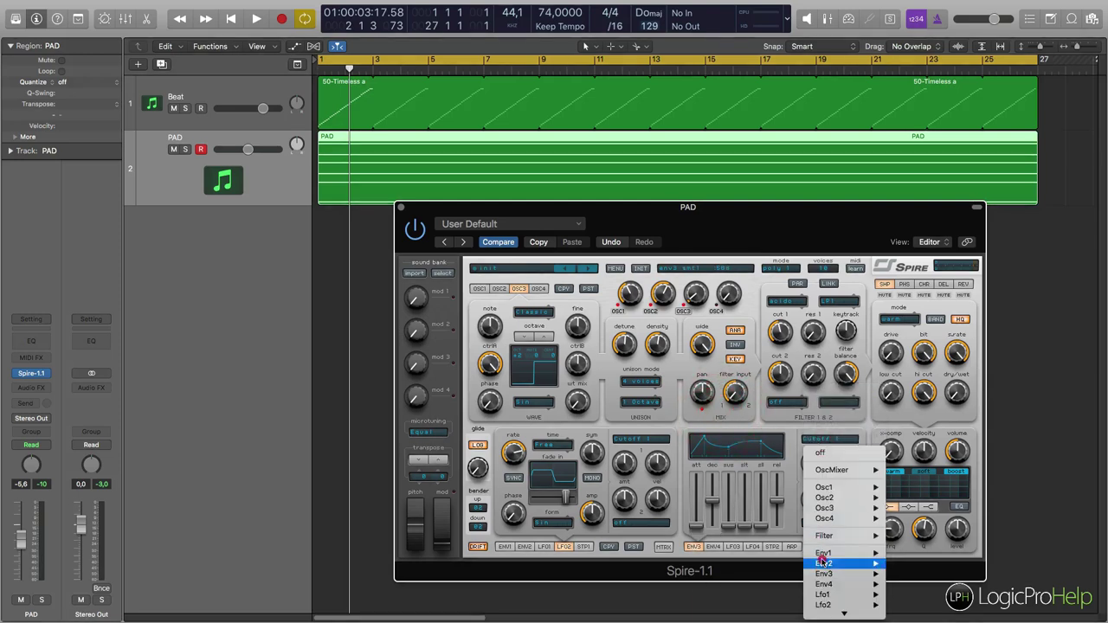
mouse_move(831, 552)
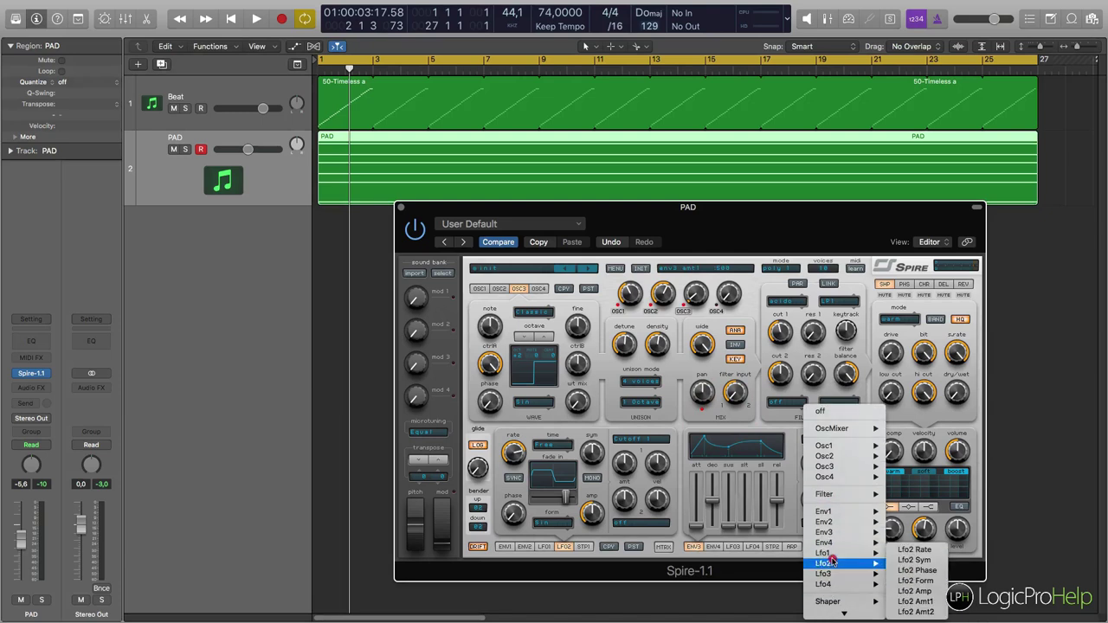
click(925, 593)
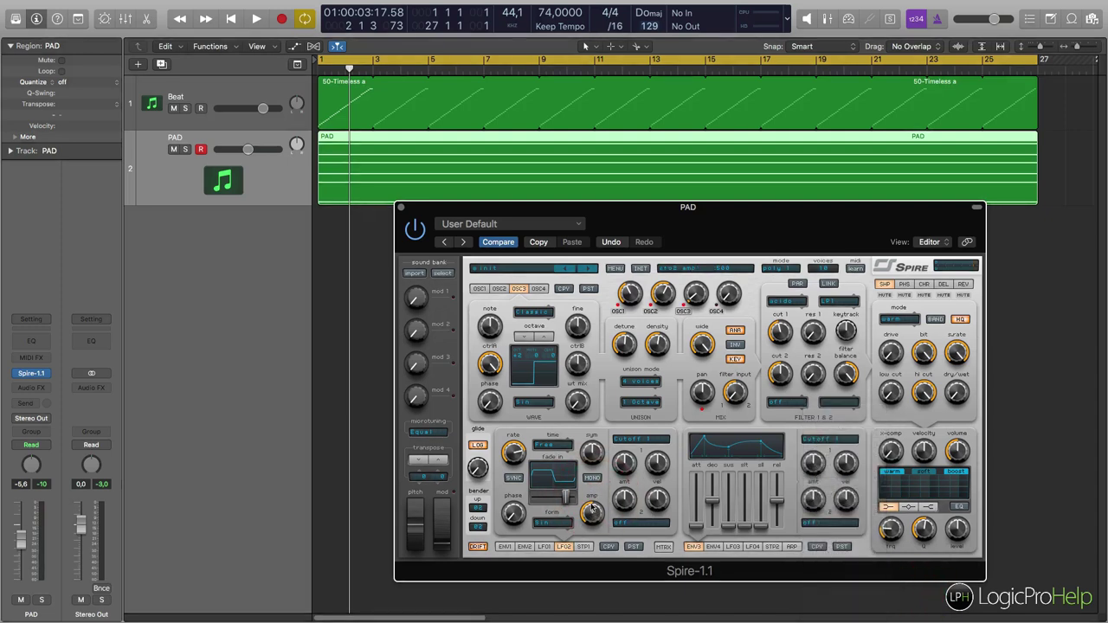
Set LFO2's amp to 0, raise its Cutoff 1 modulation amount and check the sound in playback.
drag(596, 500, 594, 577)
click(566, 548)
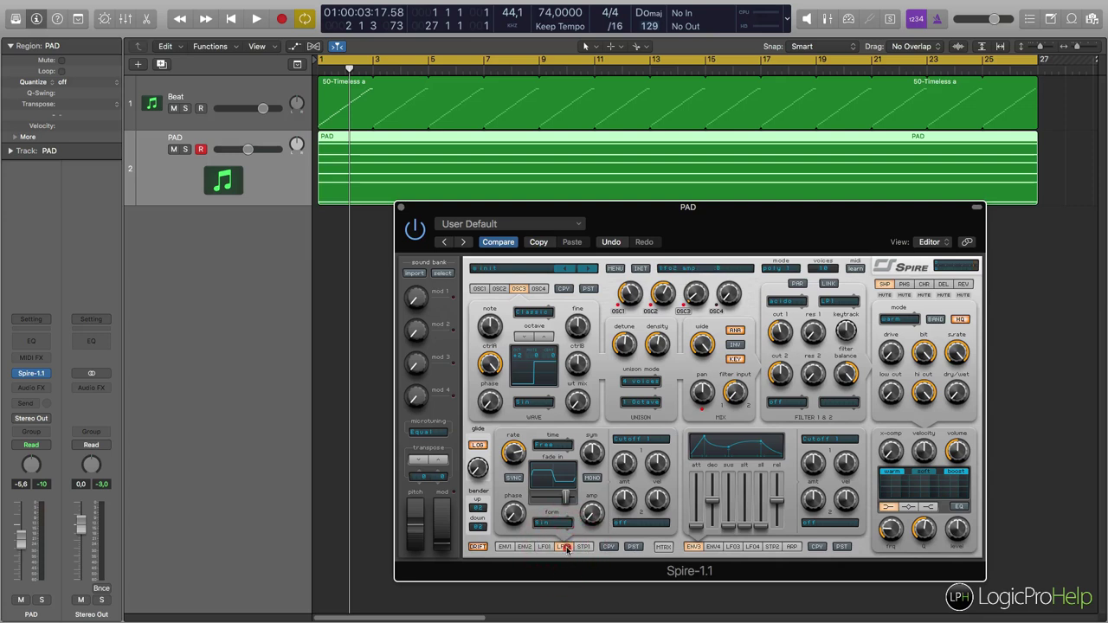
key(space)
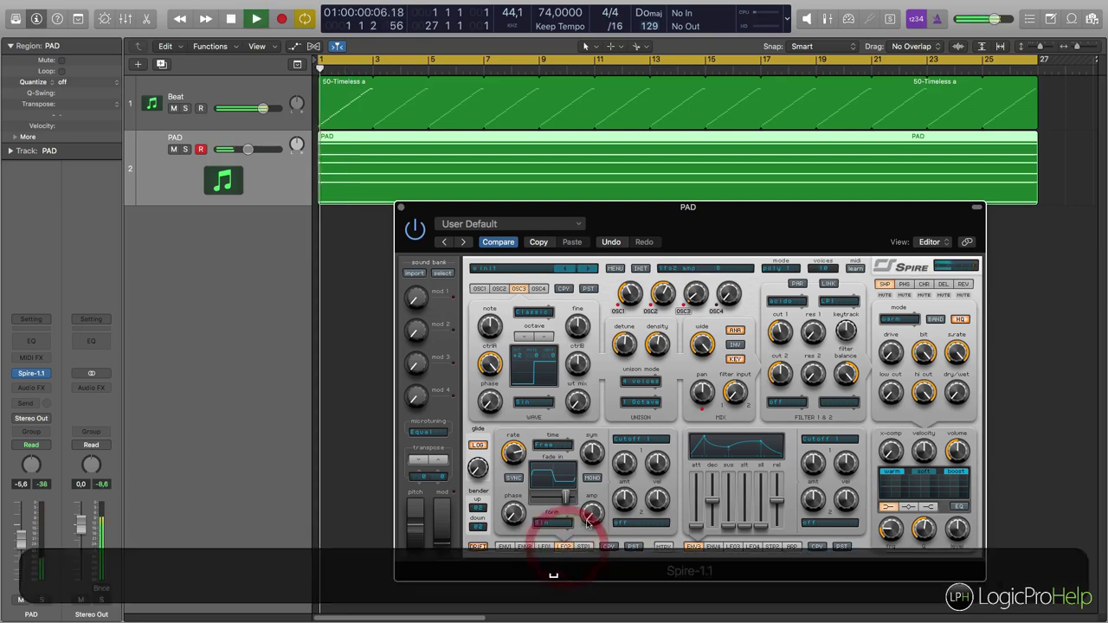
click(630, 440)
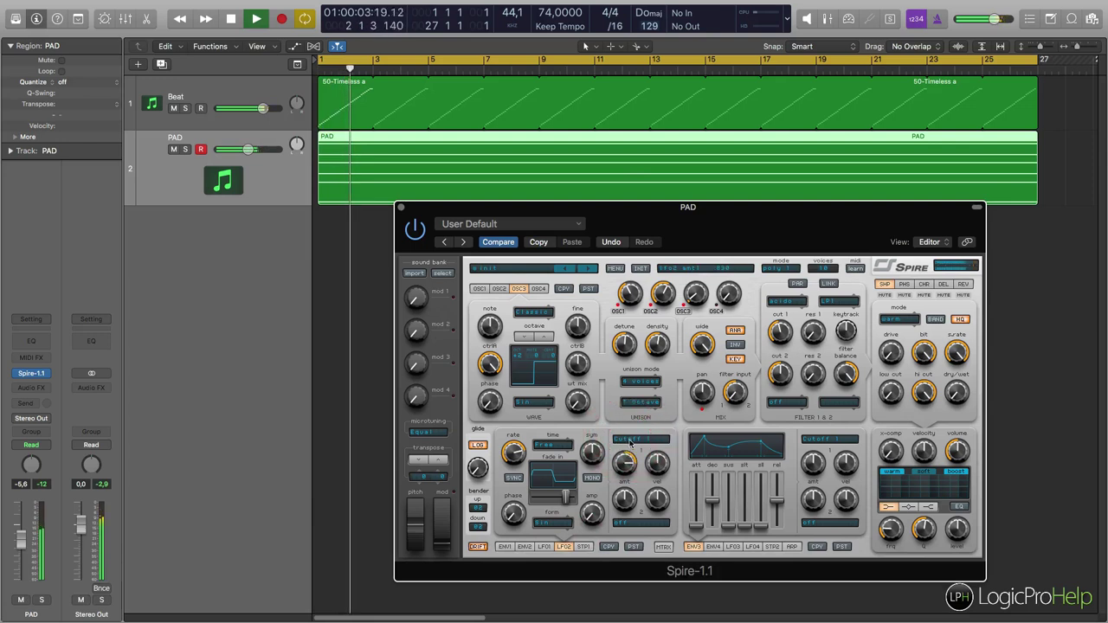
key(space)
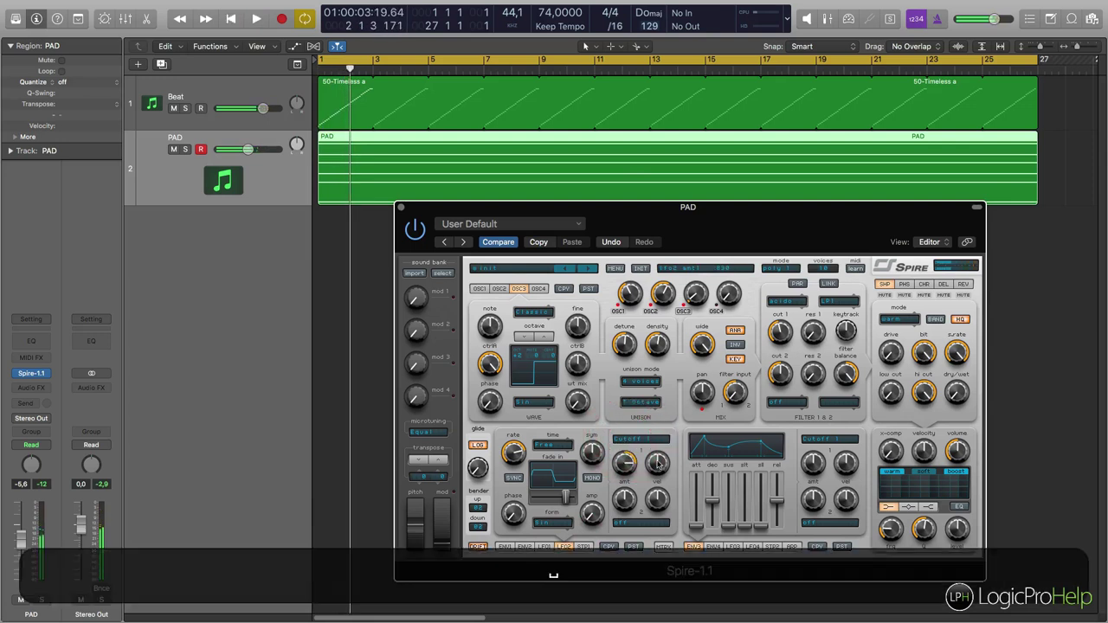
Audition LFO2's amp at a raised level in playback, stop playback and return the amp to 0.
drag(590, 512, 590, 480)
click(591, 502)
key(space)
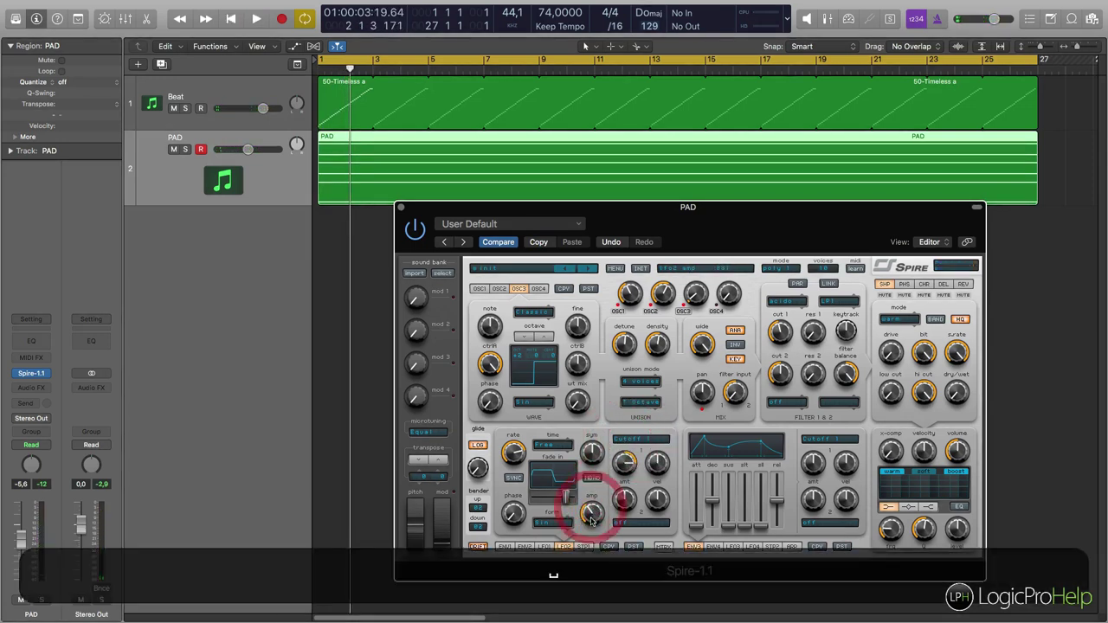
key(space)
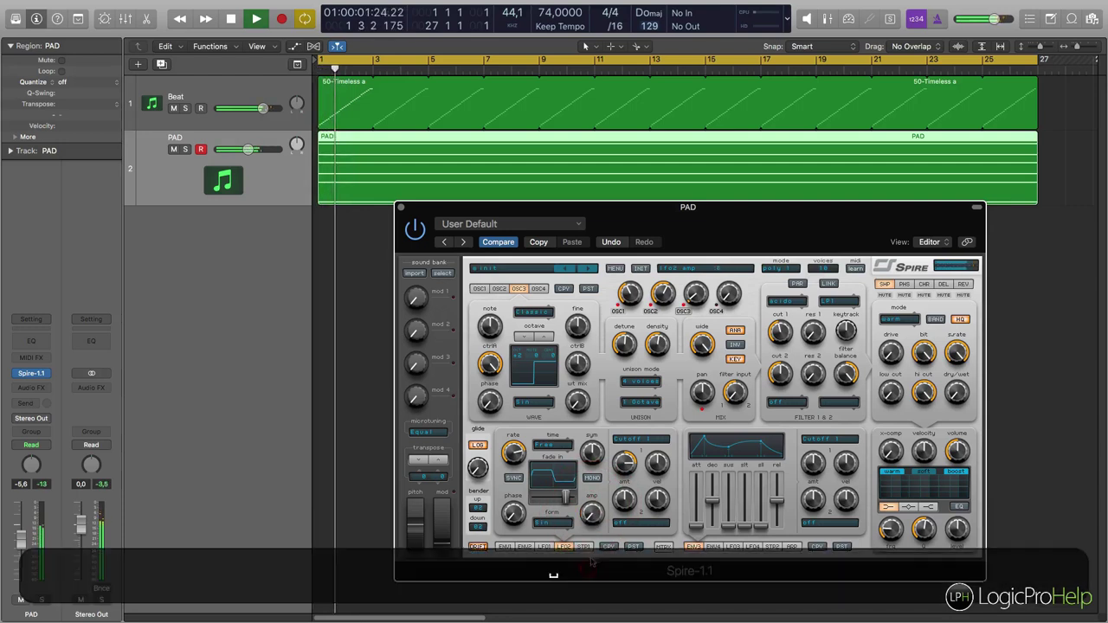
drag(591, 502, 586, 520)
click(591, 518)
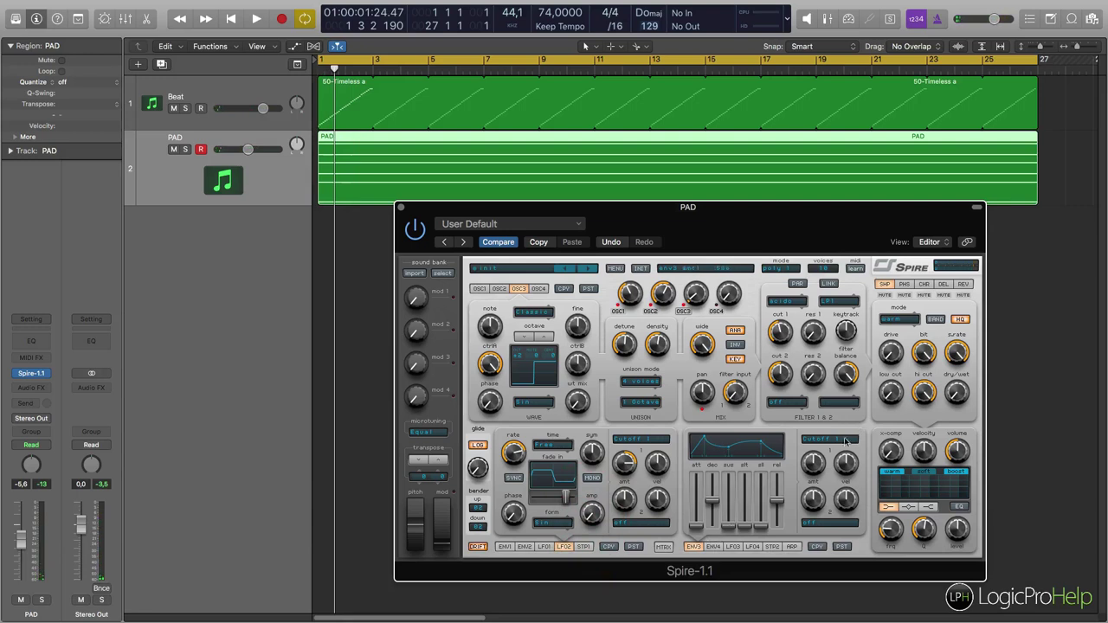
click(593, 518)
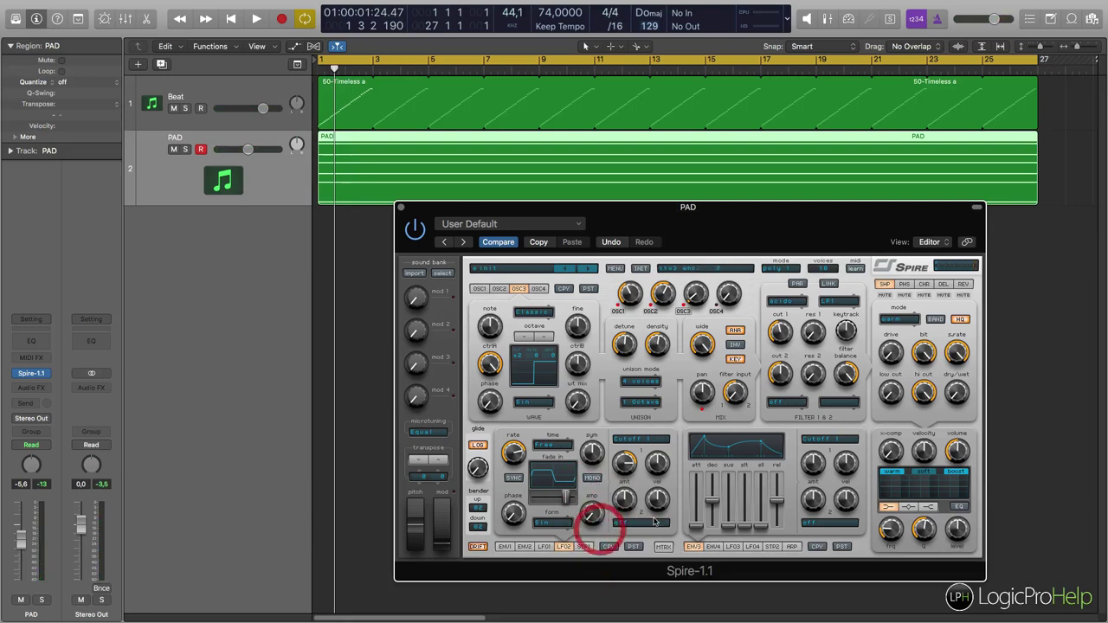
Route envelope 3 to Lfo2 Amp and raise its modulation amount.
click(826, 442)
mouse_move(828, 584)
mouse_down()
mouse_move(825, 535)
mouse_move(844, 503)
mouse_move(840, 614)
mouse_move(837, 555)
mouse_move(919, 554)
mouse_move(915, 593)
mouse_up()
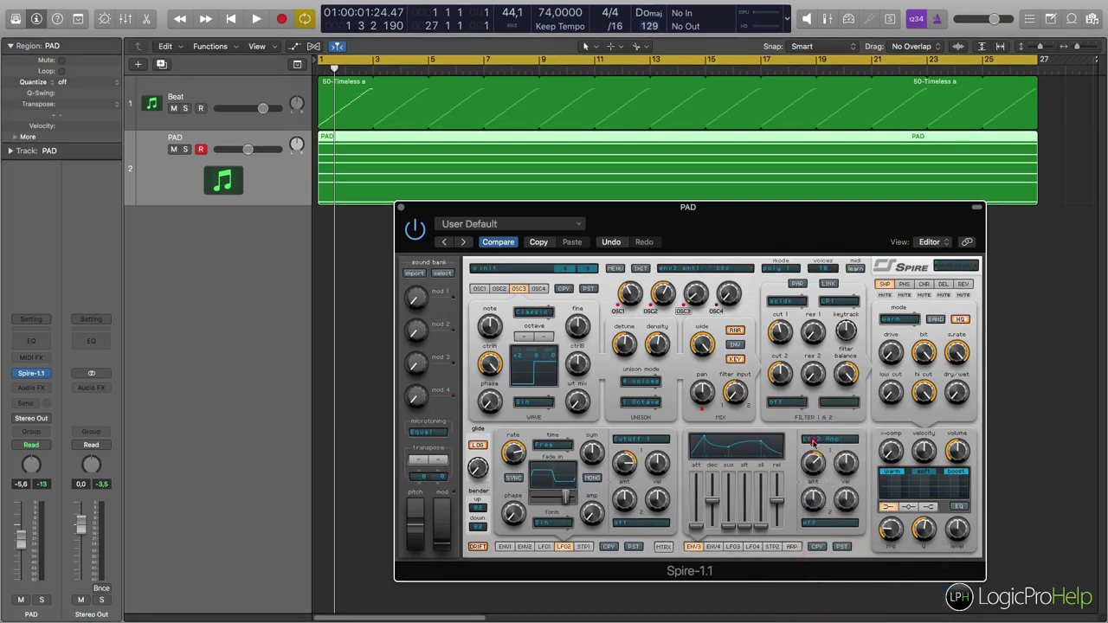
click(813, 462)
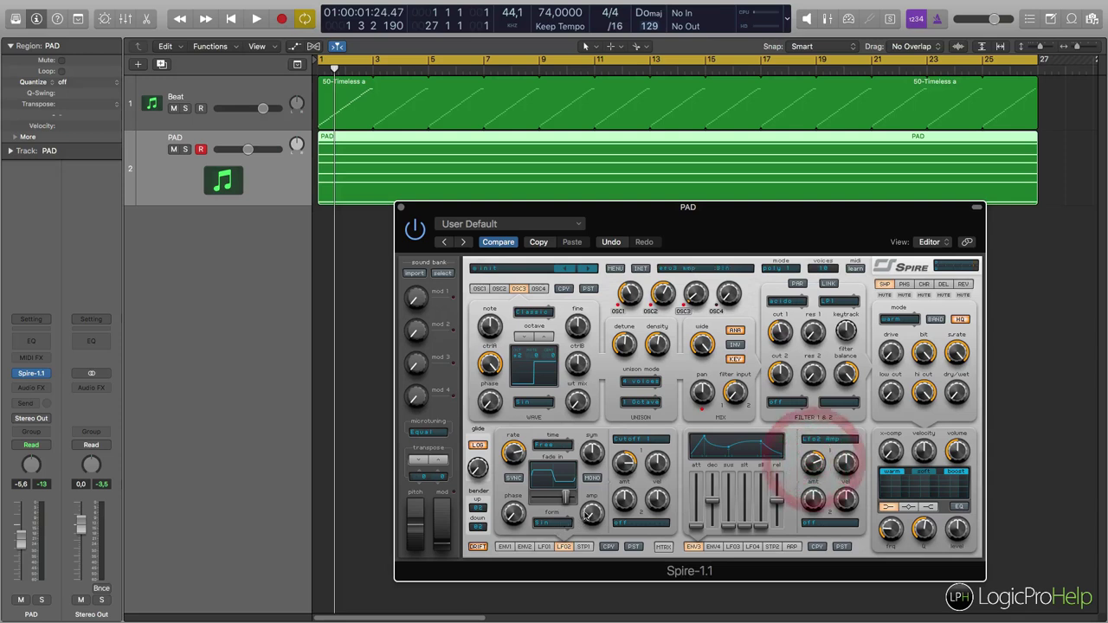
click(813, 464)
click(814, 466)
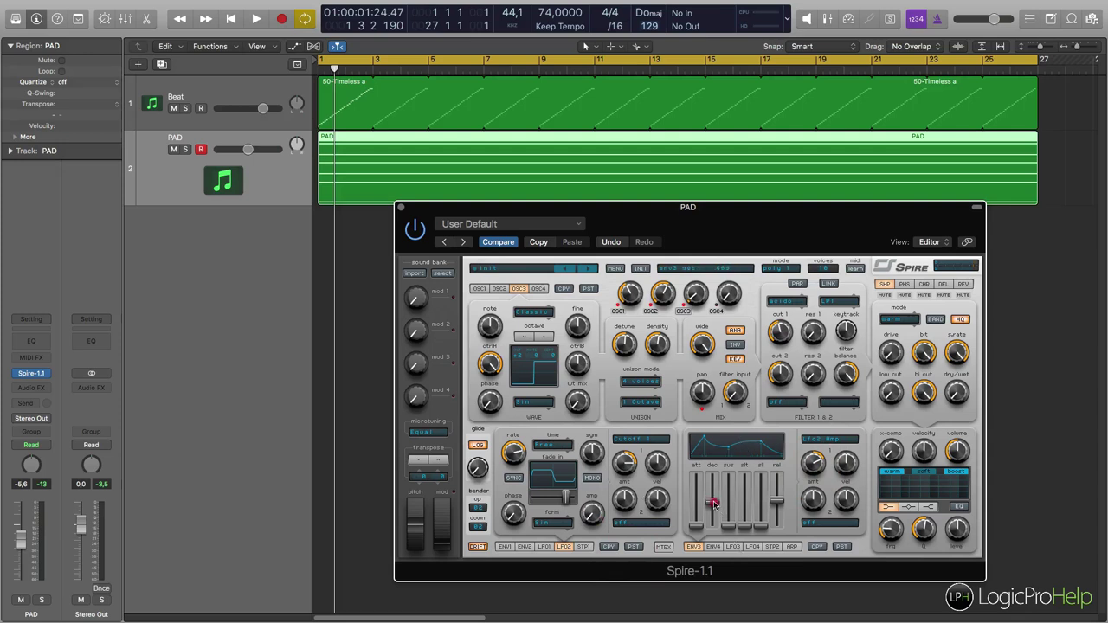
Raise envelope 3's attack and decay, lower its release to the minimum and check the sound in playback.
drag(698, 499, 695, 505)
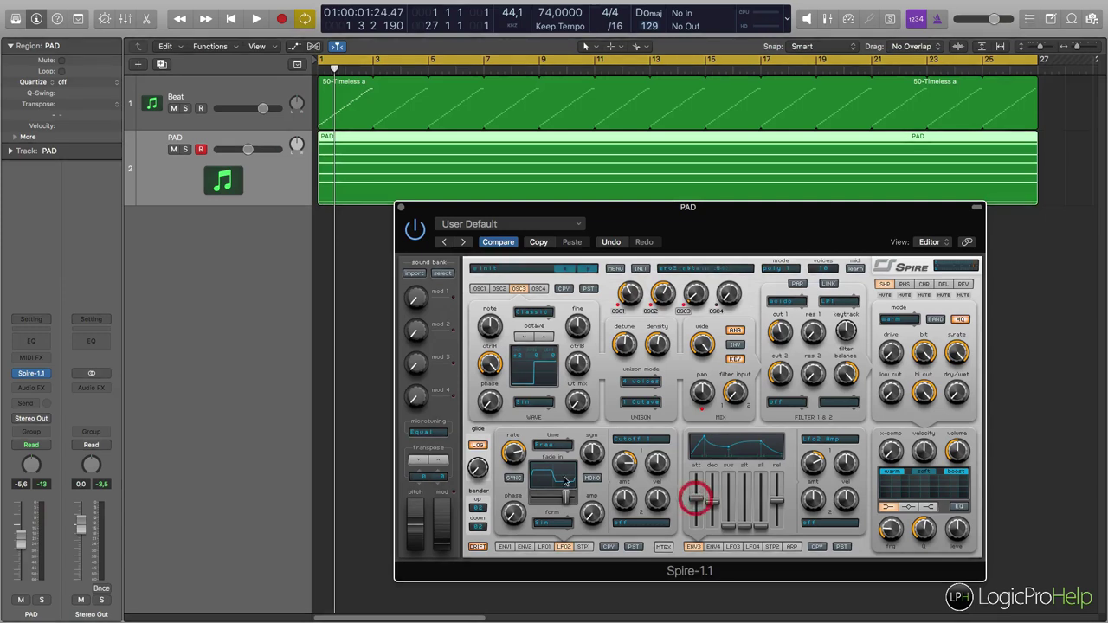
click(713, 501)
drag(716, 500, 715, 509)
drag(730, 528, 732, 540)
drag(778, 505, 780, 566)
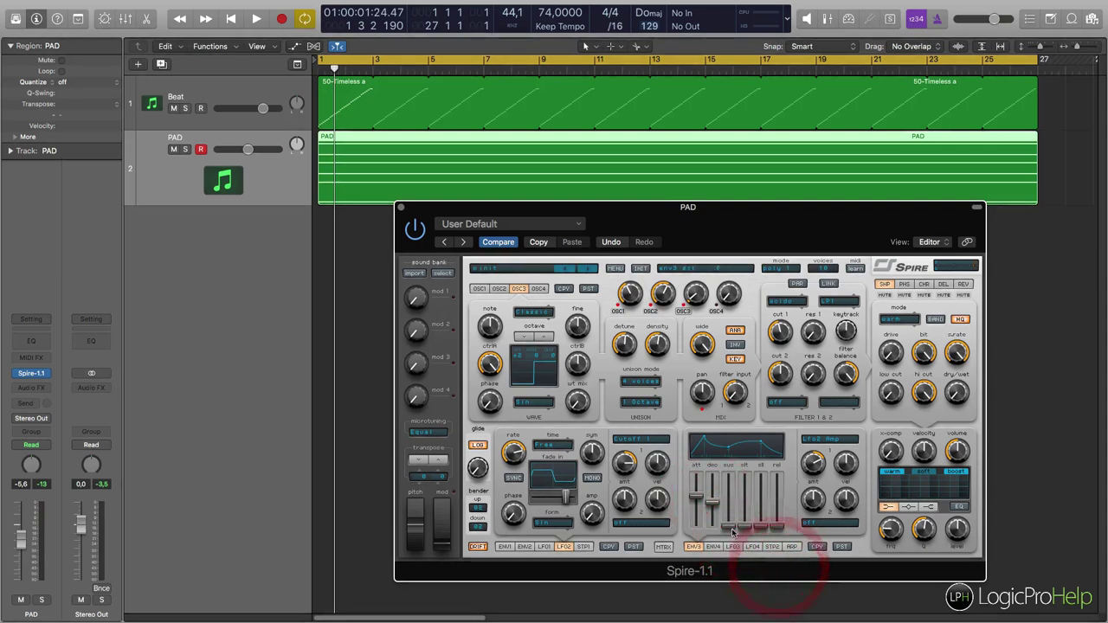
click(713, 505)
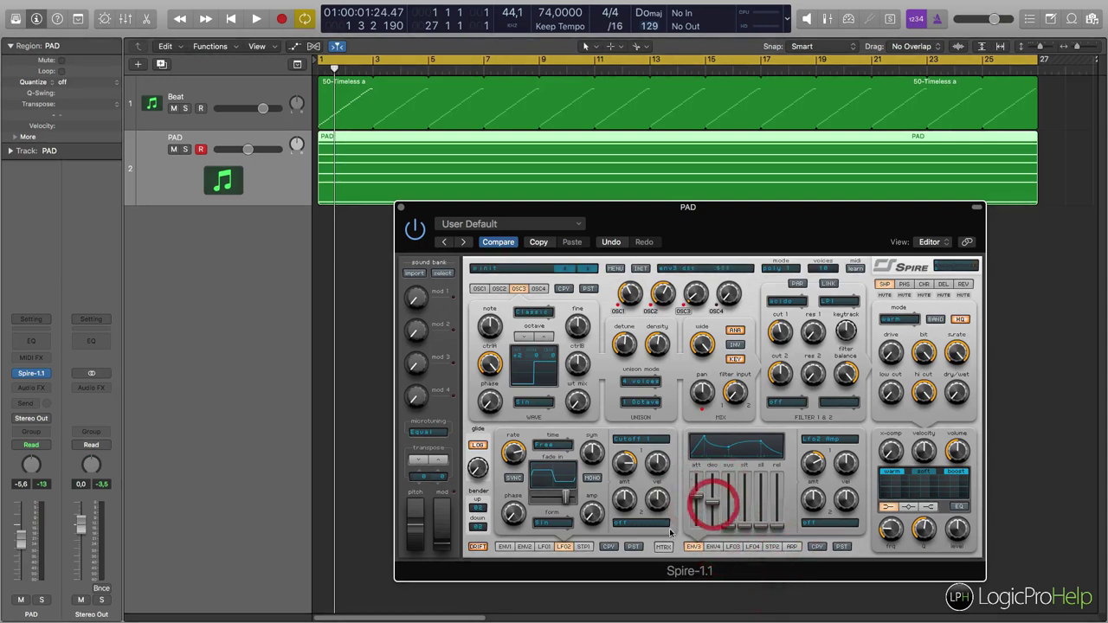
click(697, 490)
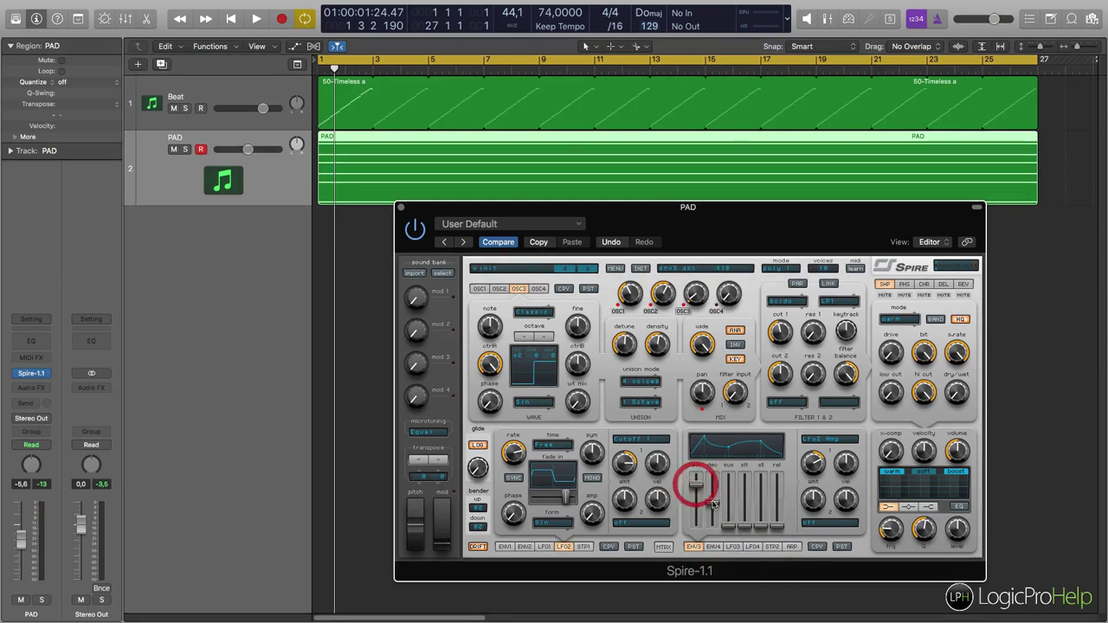
click(714, 491)
key(space)
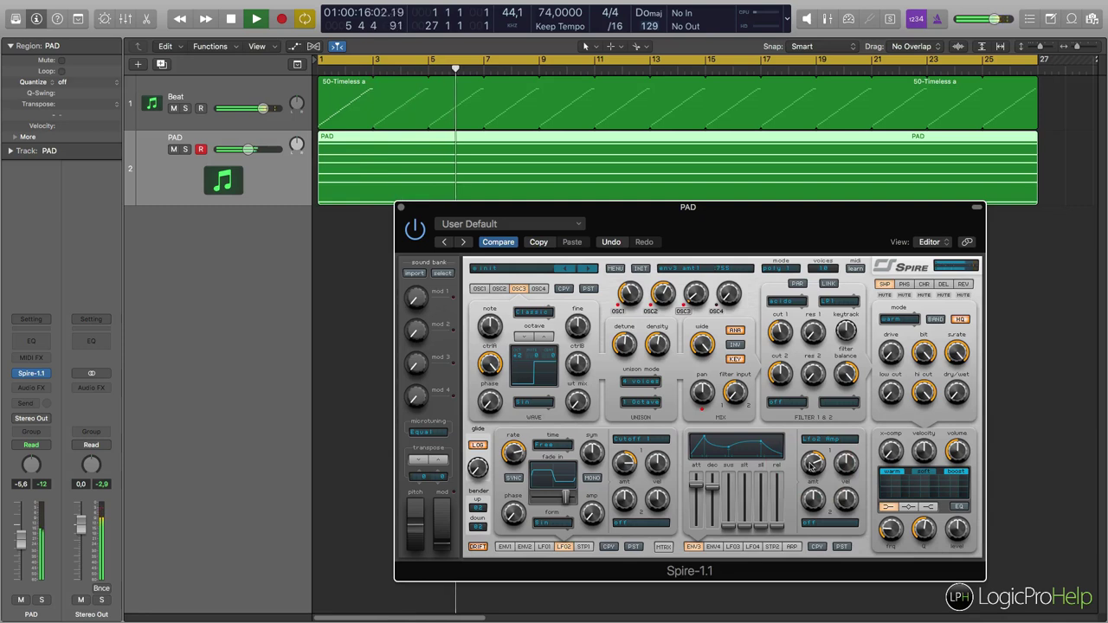
key(space)
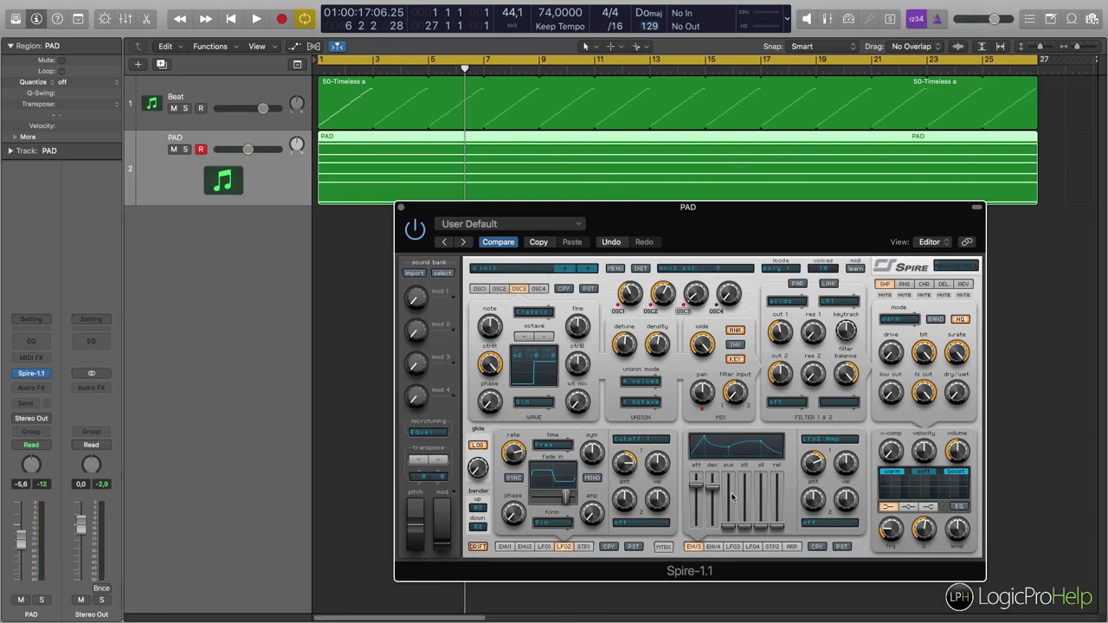
Bring up LFO3 and route its first modulation slot to Lfo2 Amp.
click(733, 546)
click(816, 440)
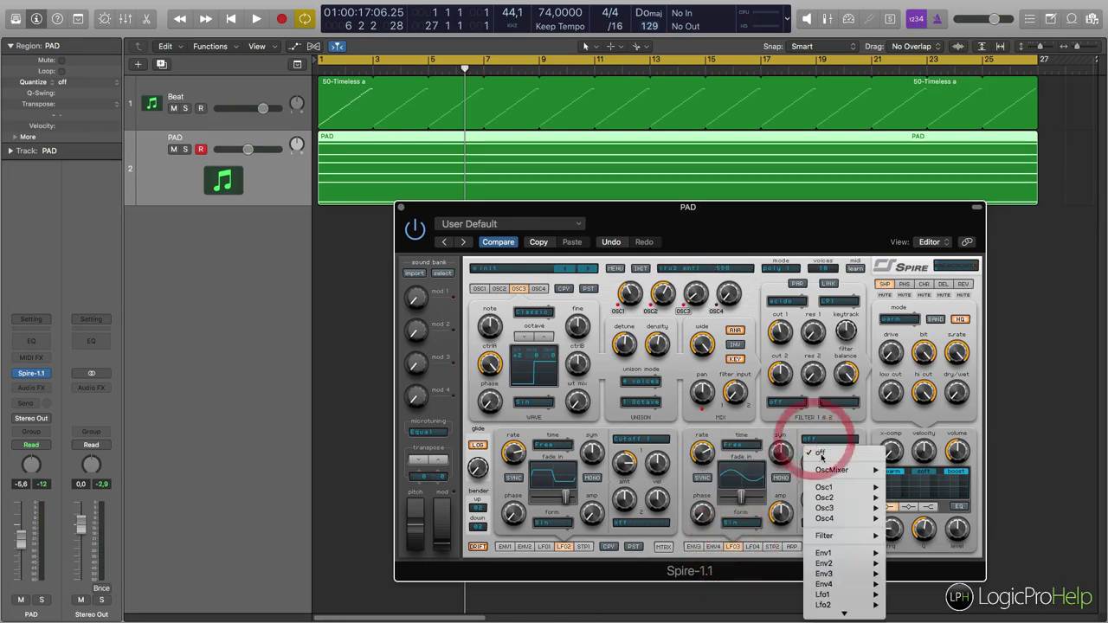
mouse_move(827, 604)
click(903, 592)
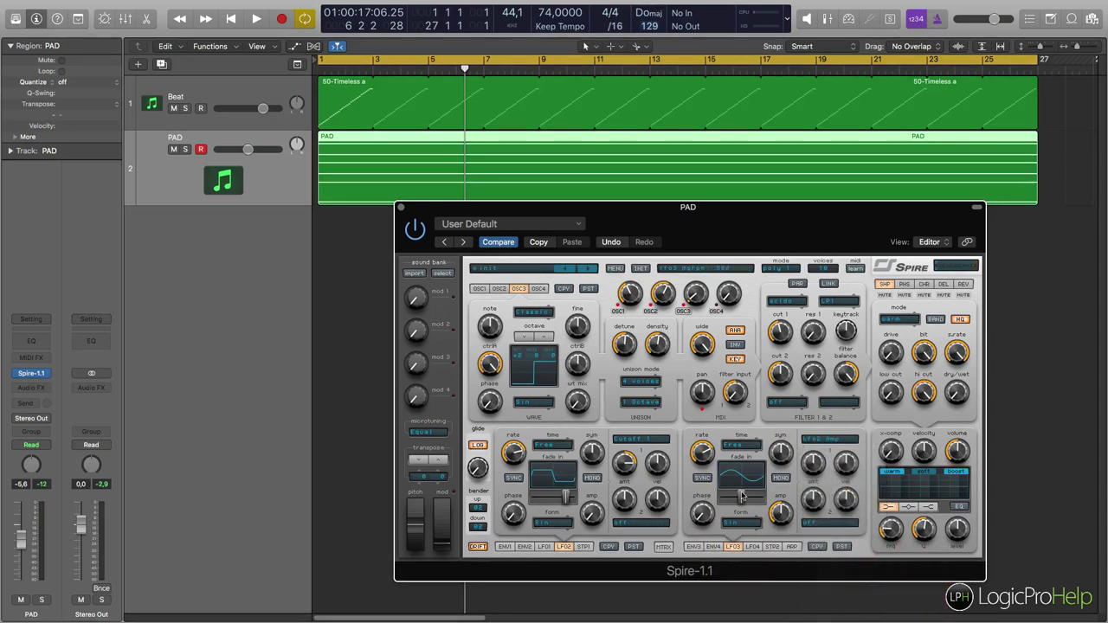
Set LFO3's waveform to S&G, morph its shape with the slider and adjust its rate.
click(706, 478)
click(706, 478)
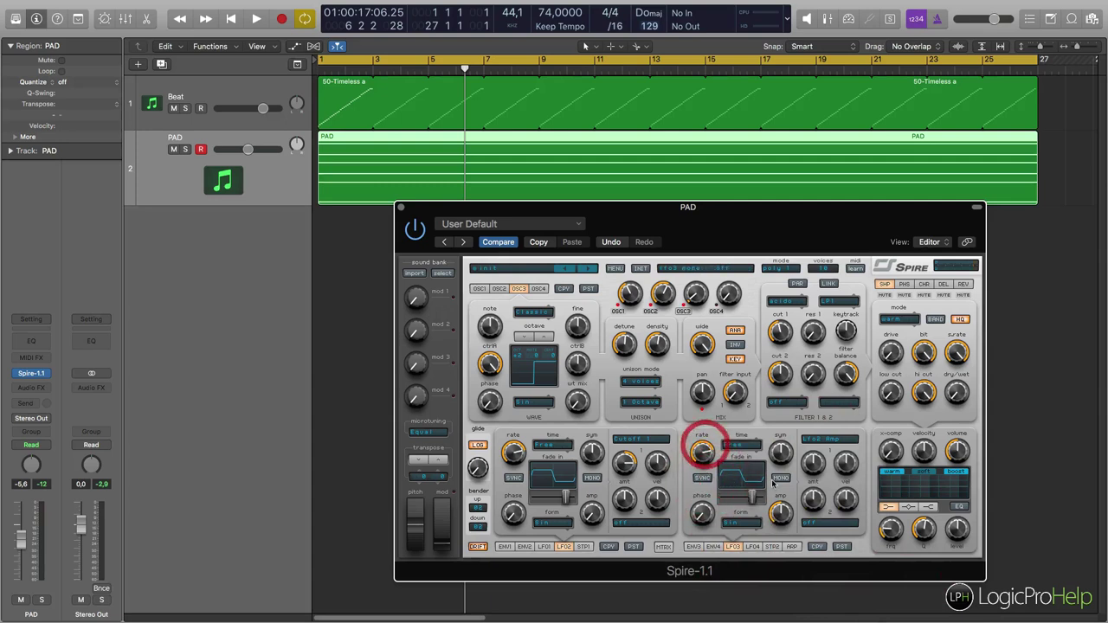
mouse_move(751, 496)
mouse_down()
mouse_move(708, 497)
mouse_move(741, 501)
mouse_up()
click(742, 444)
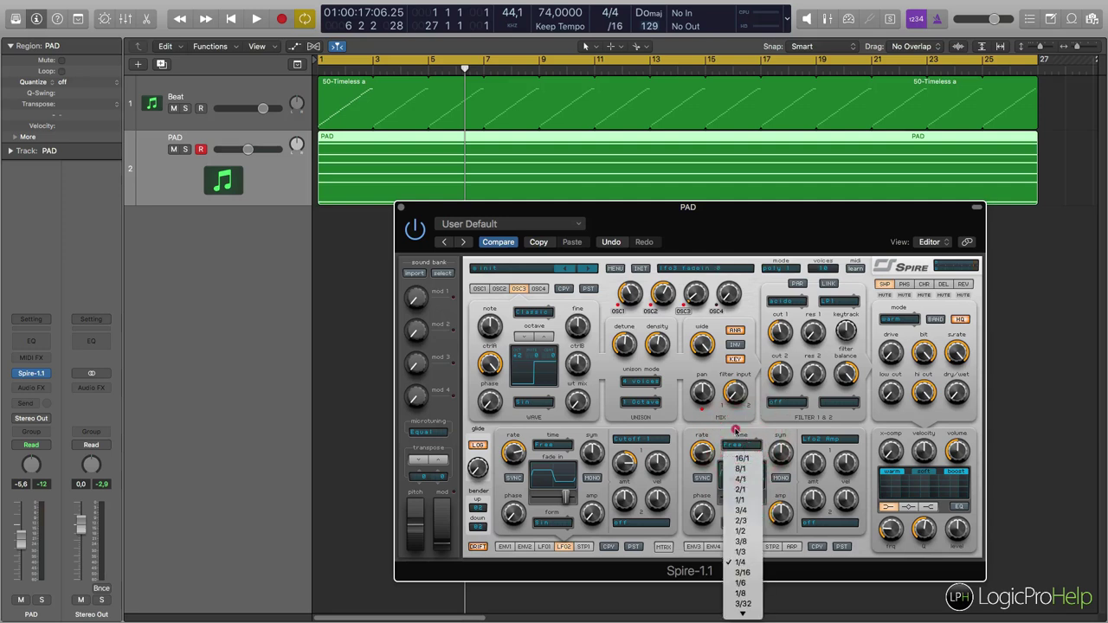
click(738, 425)
click(734, 523)
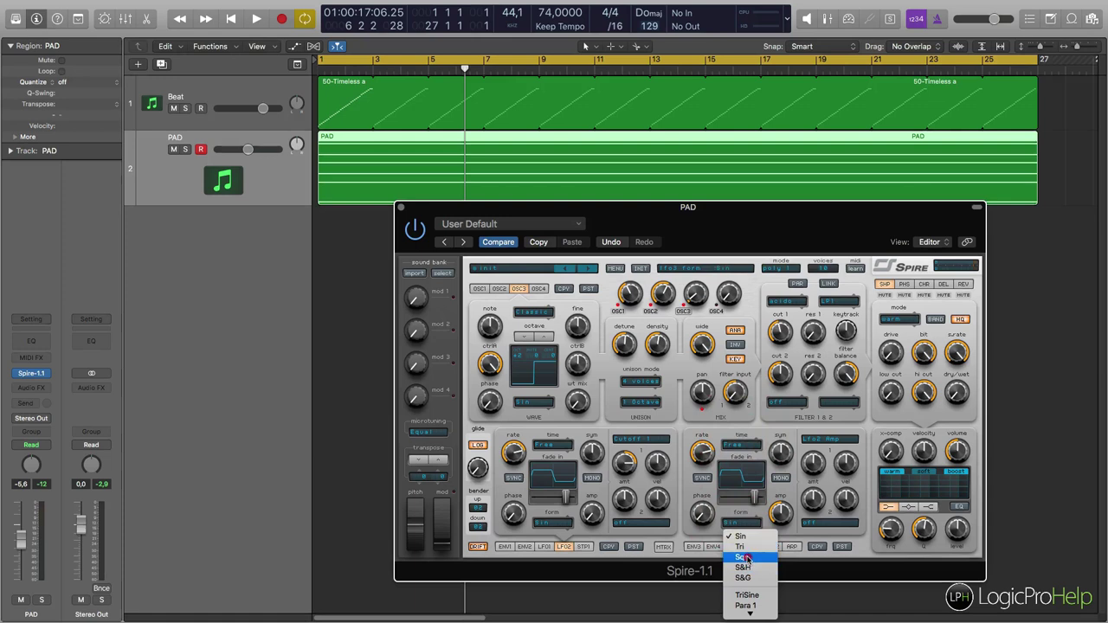
click(743, 557)
drag(719, 476, 759, 503)
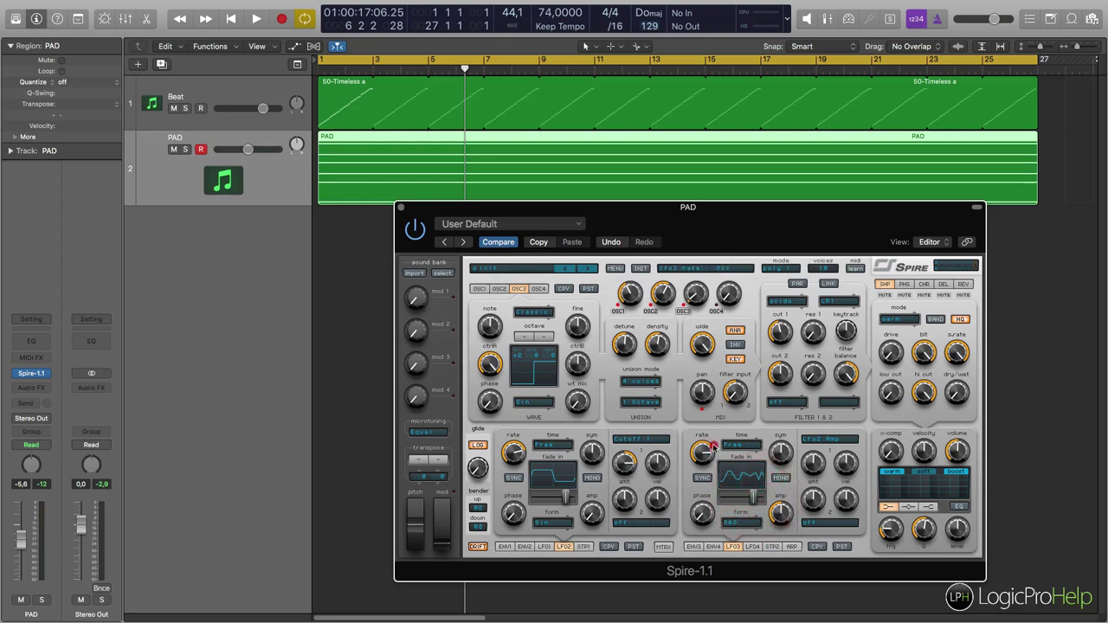
drag(715, 454, 723, 485)
Tune LFO3's rate and its modulation amount on Lfo2 Amp by ear during playback.
scroll(979, 172, right, 3)
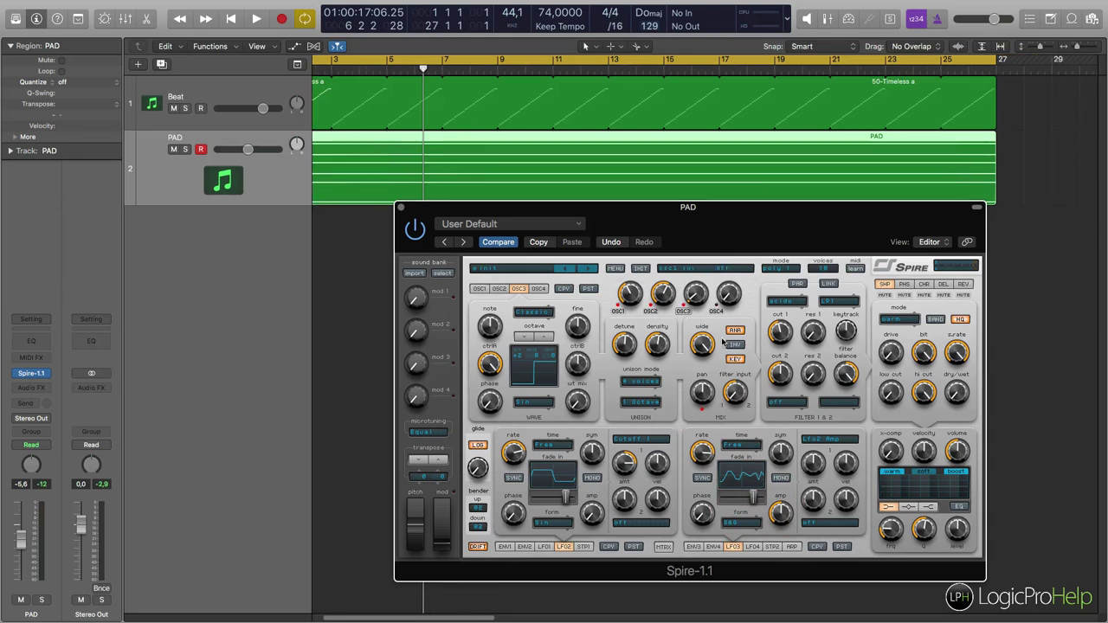
scroll(358, 233, left, 3)
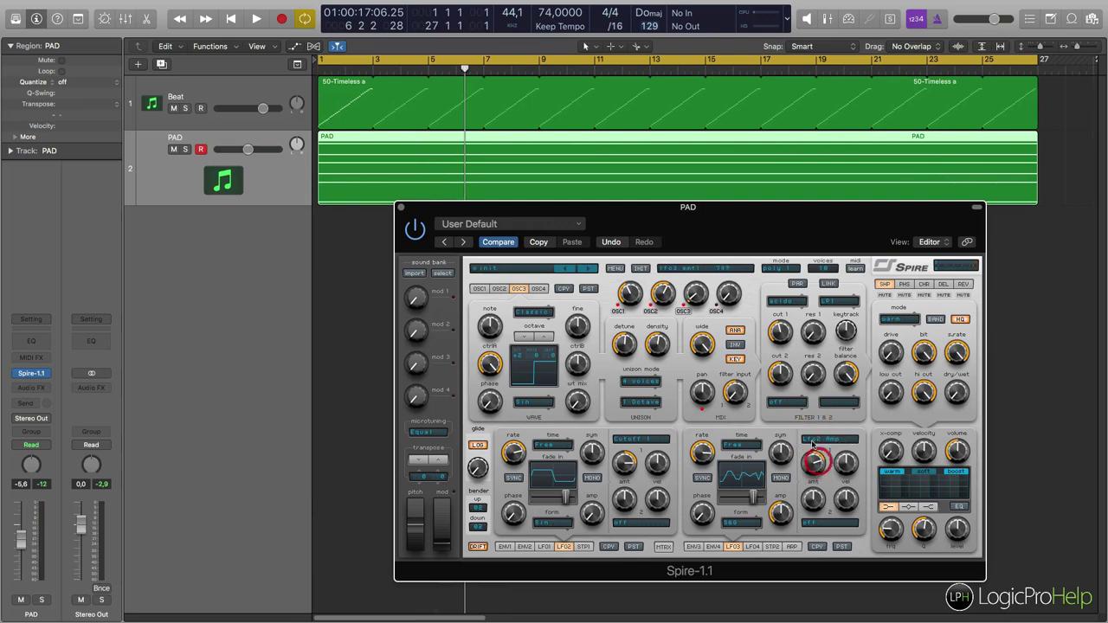
key(space)
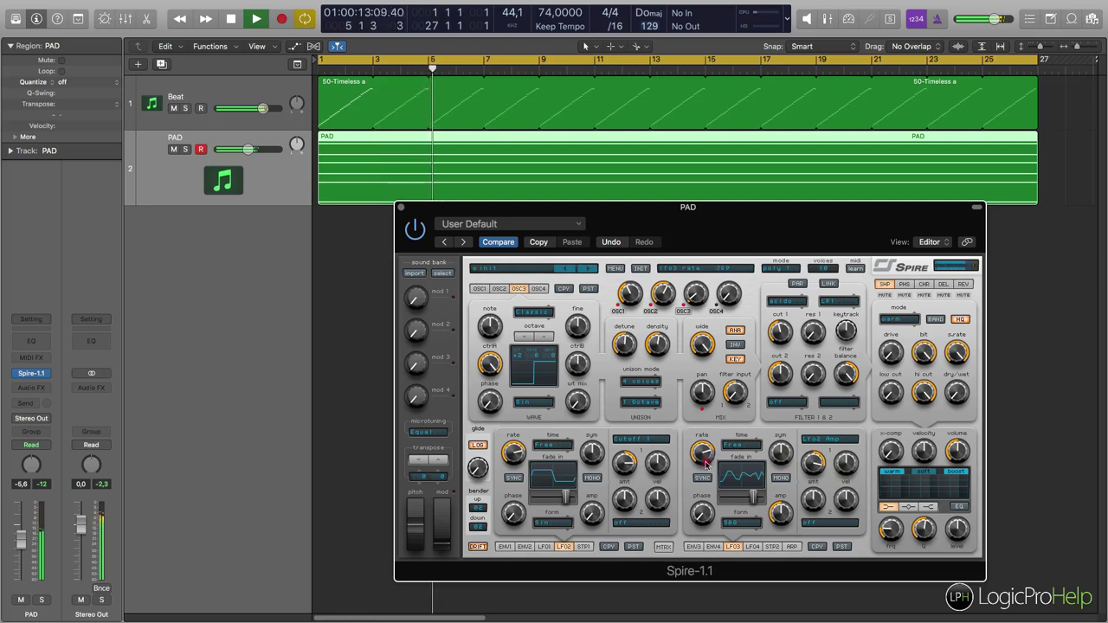
drag(706, 468, 702, 465)
drag(816, 462, 817, 461)
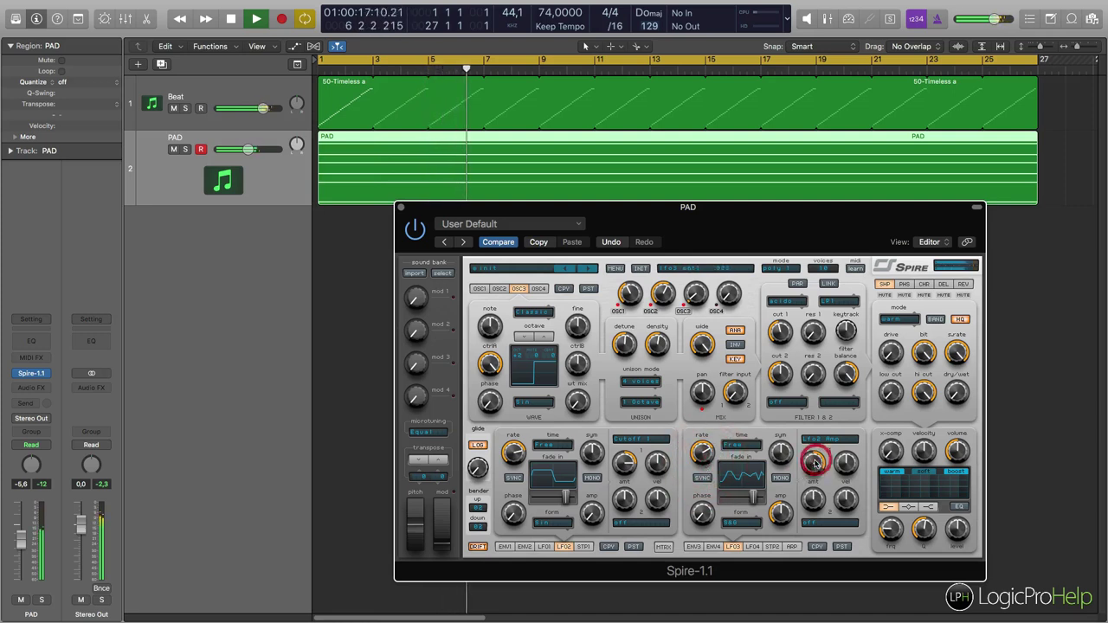
click(811, 459)
click(699, 452)
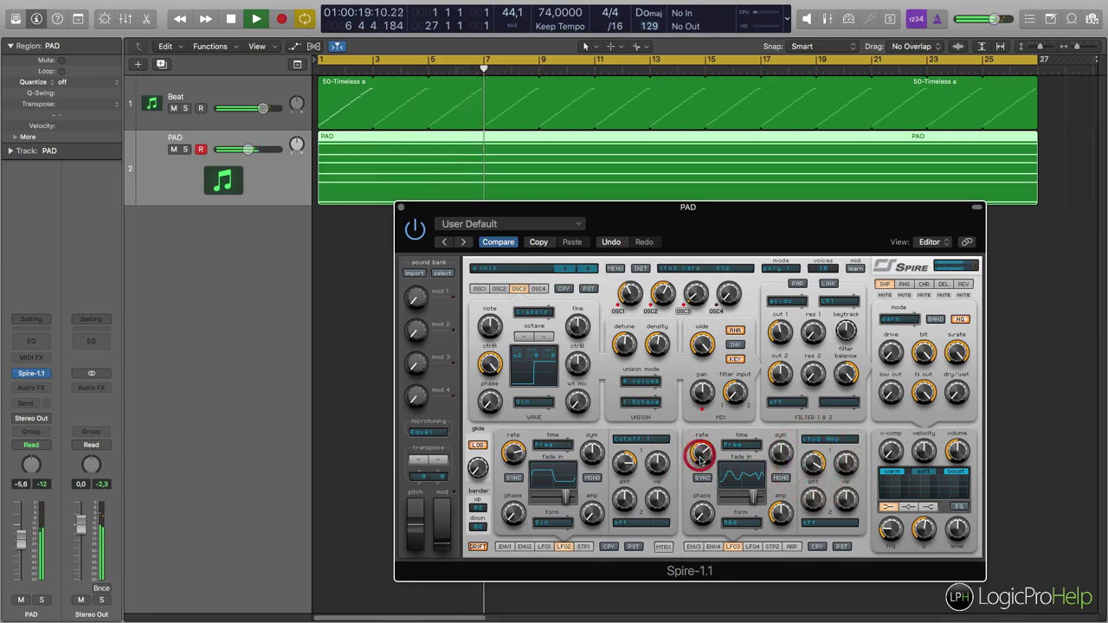
click(751, 501)
click(813, 463)
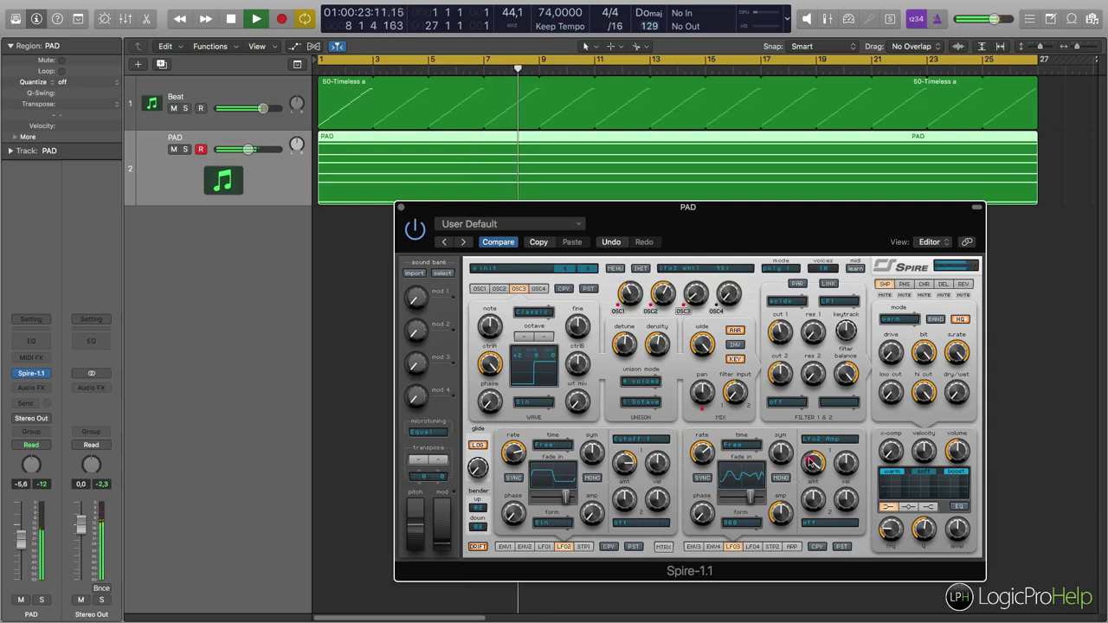
click(699, 452)
click(809, 465)
click(807, 467)
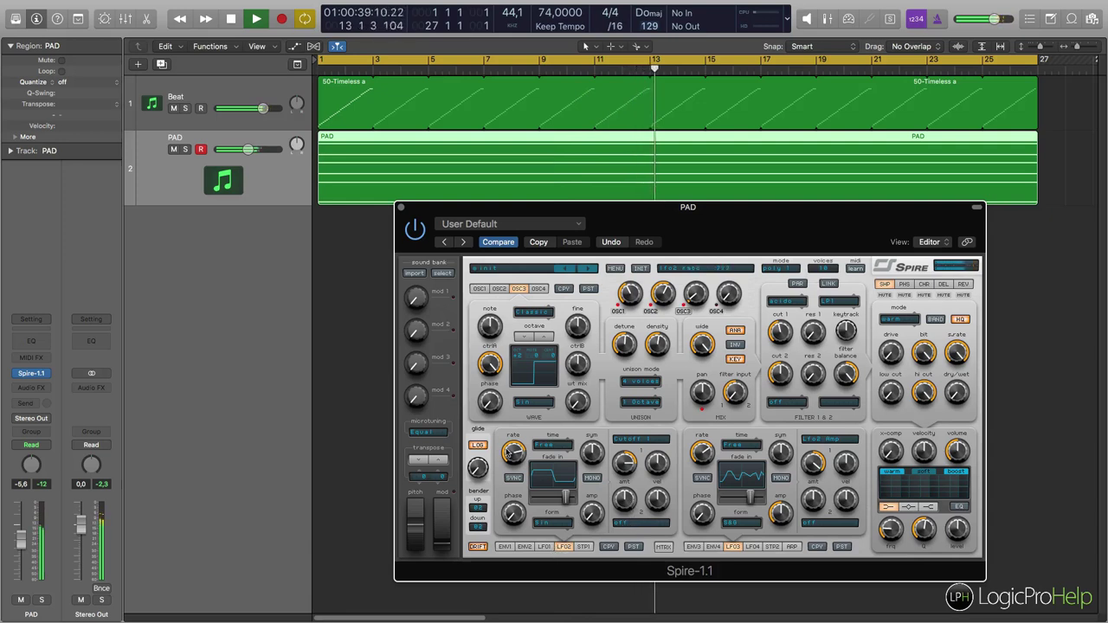
Fine-tune LFO2's rate, bring up LFO1's settings and stop playback.
click(510, 456)
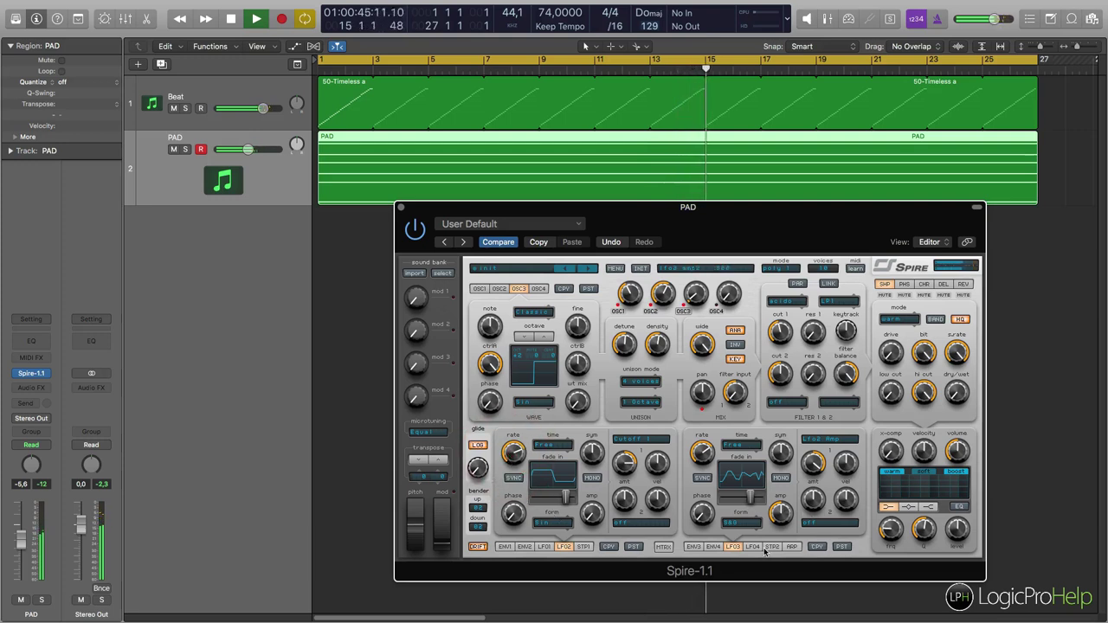
click(544, 547)
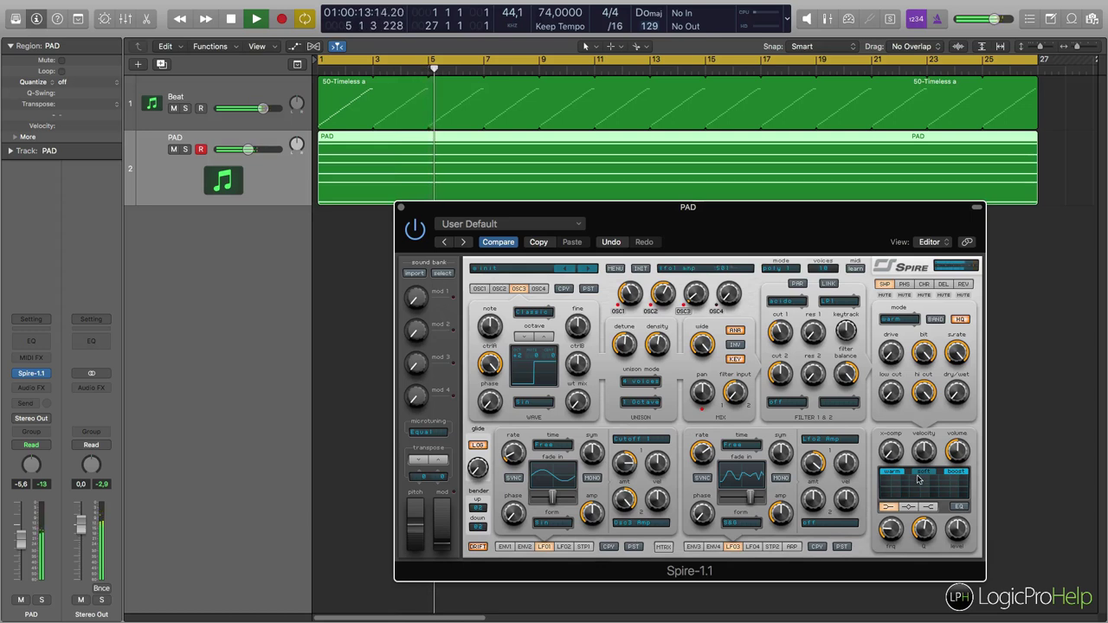
key(space)
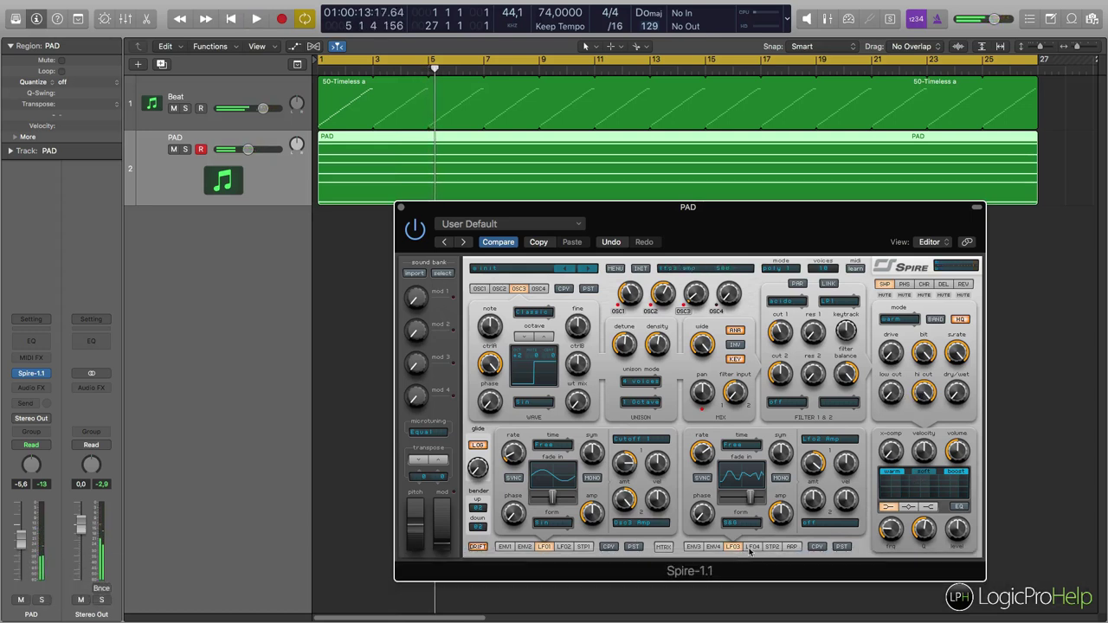
Raise envelope 3's sustain almost to its maximum and shorten its attack slightly.
click(694, 547)
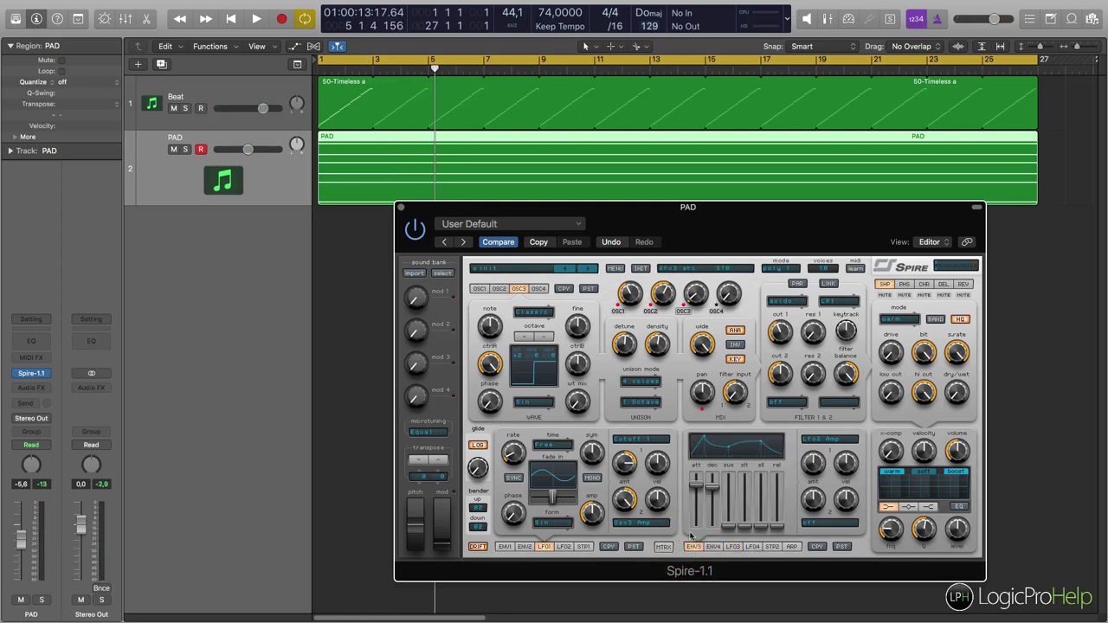
drag(732, 530, 732, 461)
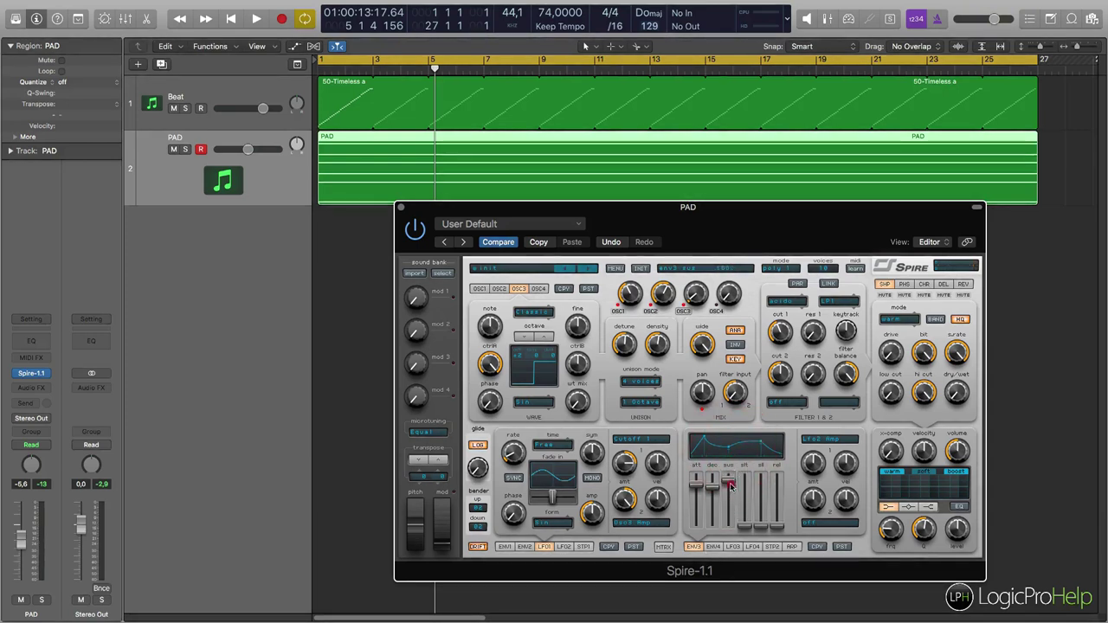
drag(732, 471, 697, 494)
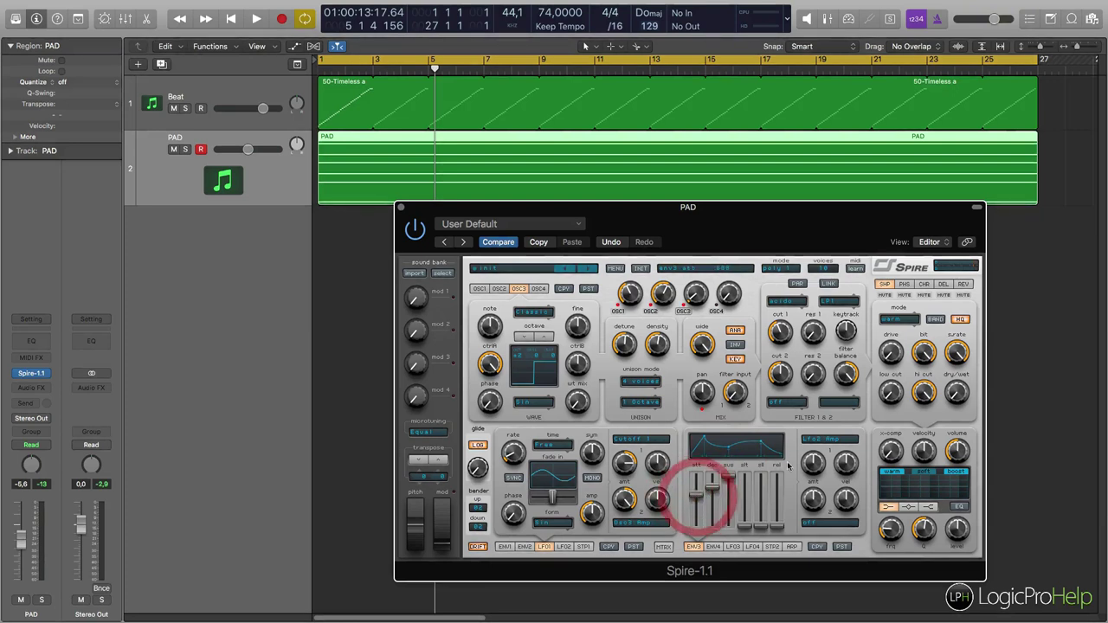
Route envelope 3 to Chr DryWet, show the chorus effect's settings and raise the modulation amount.
click(812, 441)
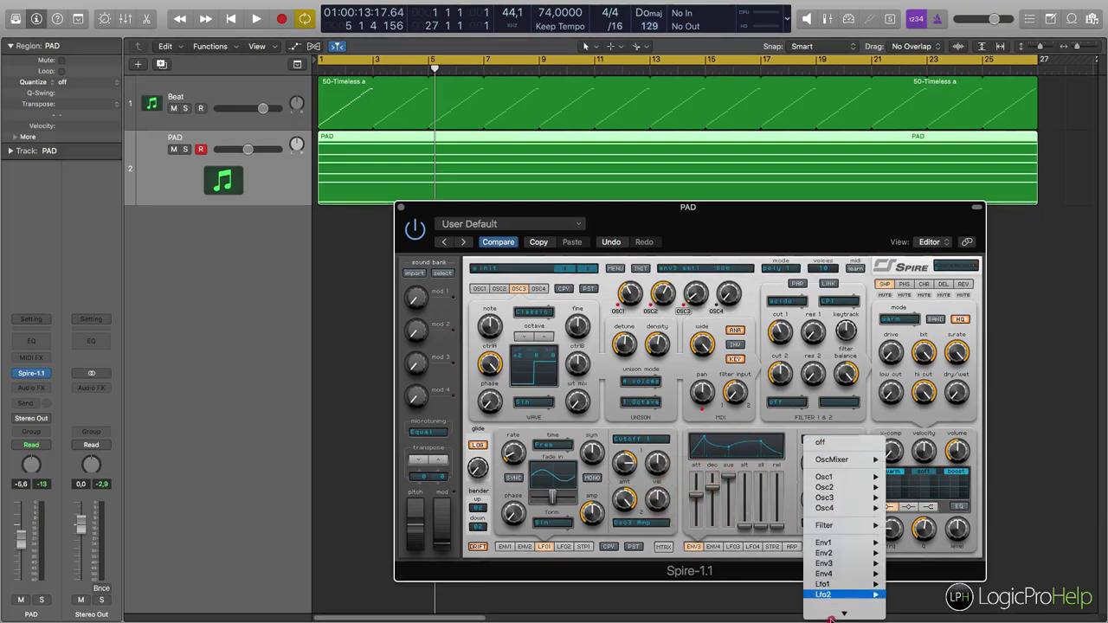
mouse_move(831, 509)
click(914, 581)
click(918, 287)
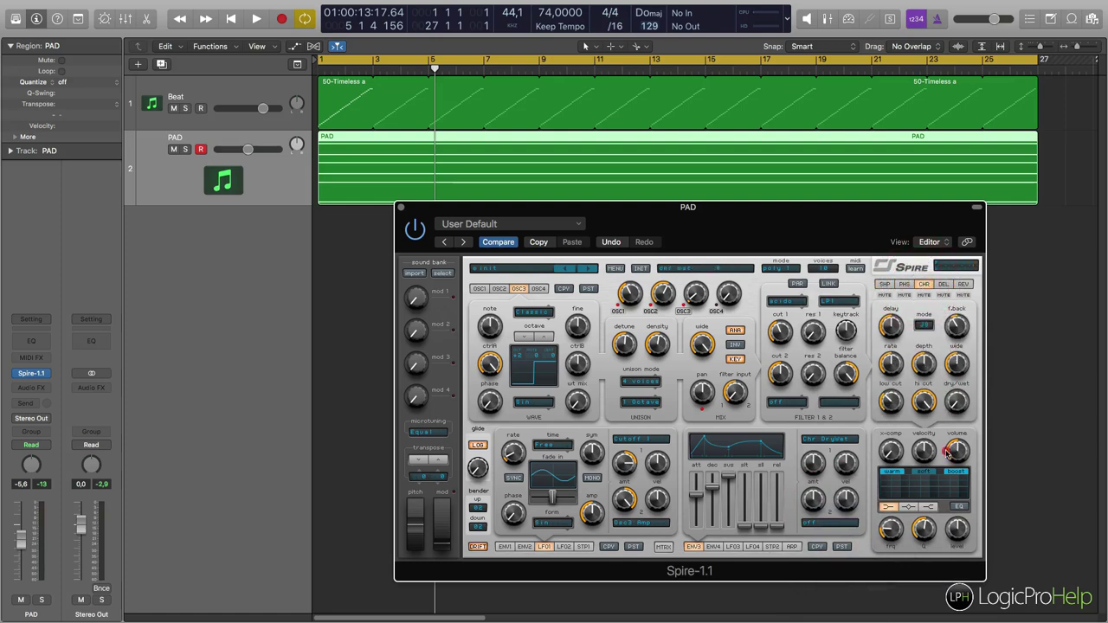
click(809, 437)
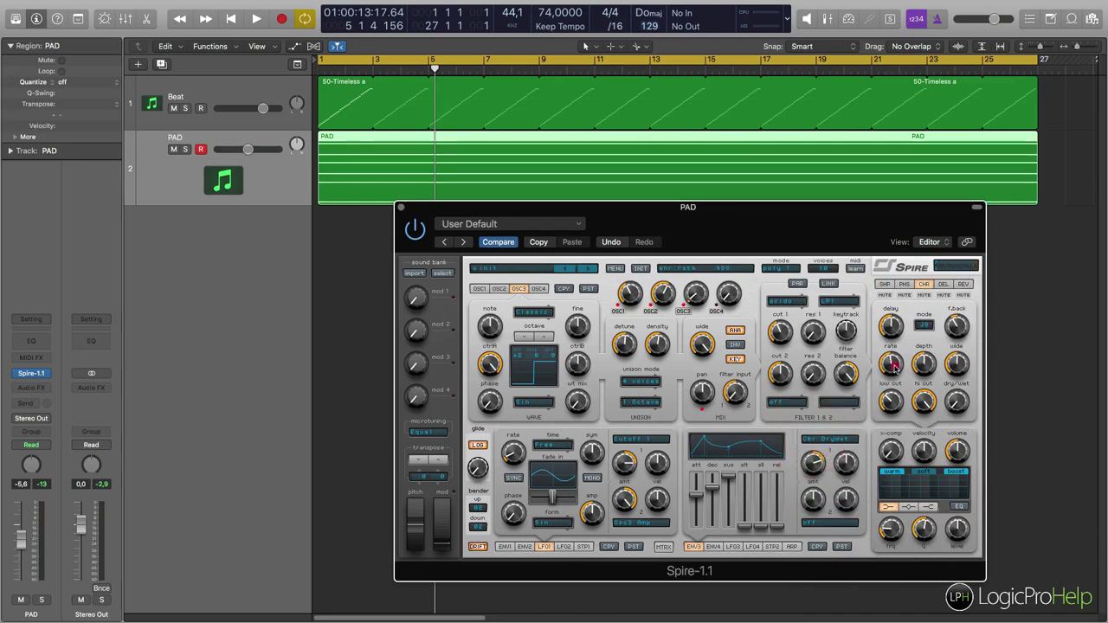
Adjust the chorus effect's feedback, high cut and width to shape the modulated sound.
click(923, 368)
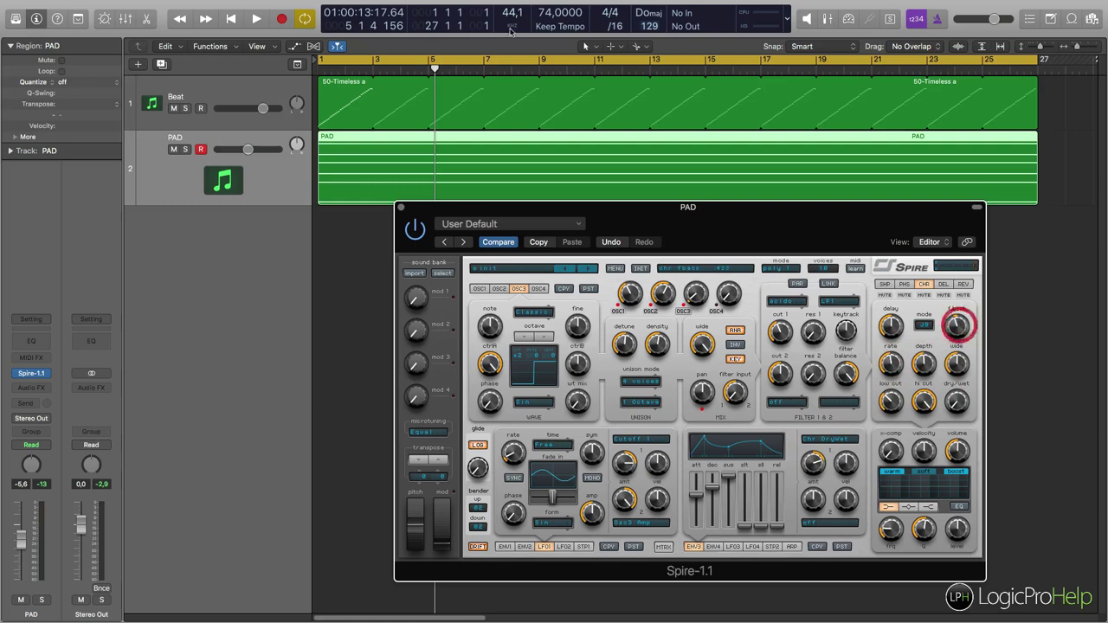
click(899, 327)
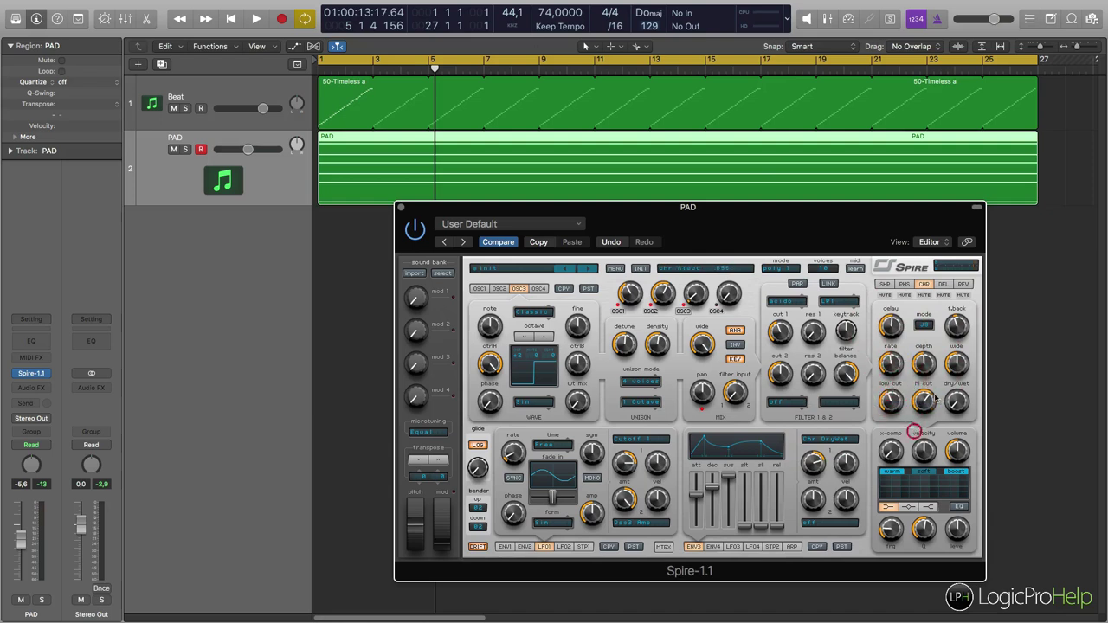
click(956, 348)
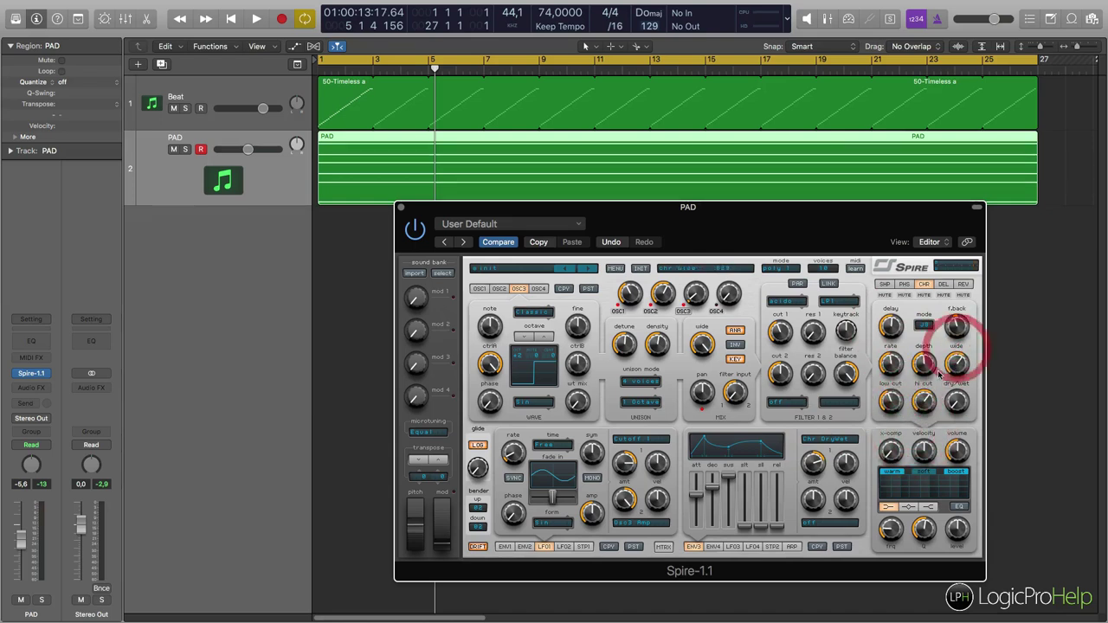
Fine-tune envelope 3's modulation amount on Chr DryWet by ear during playback, ending with playback stopped.
key(space)
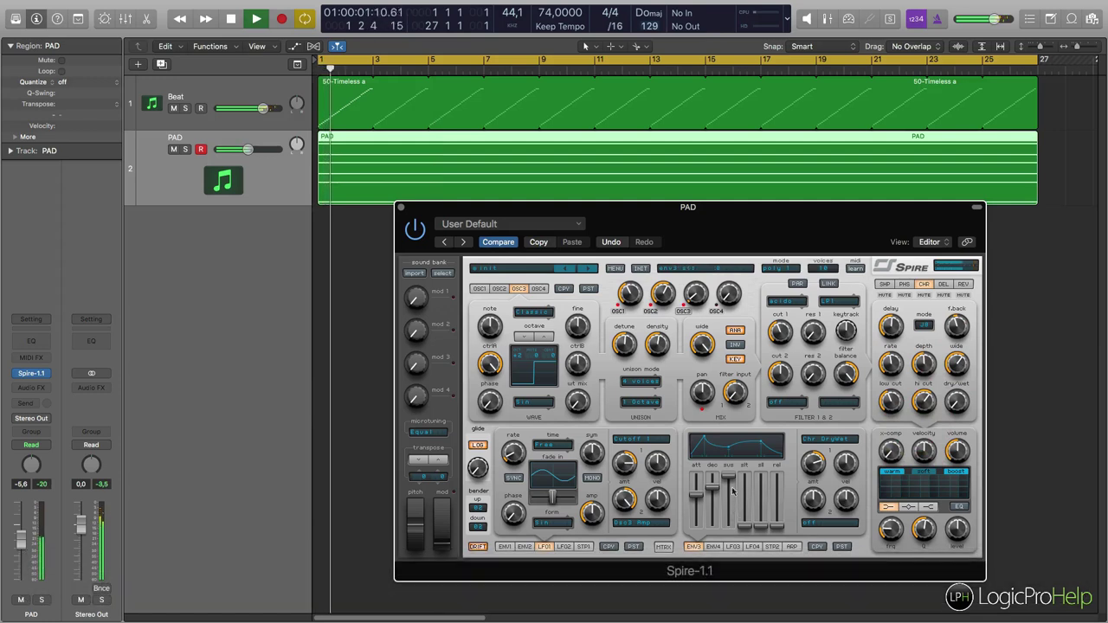
click(812, 468)
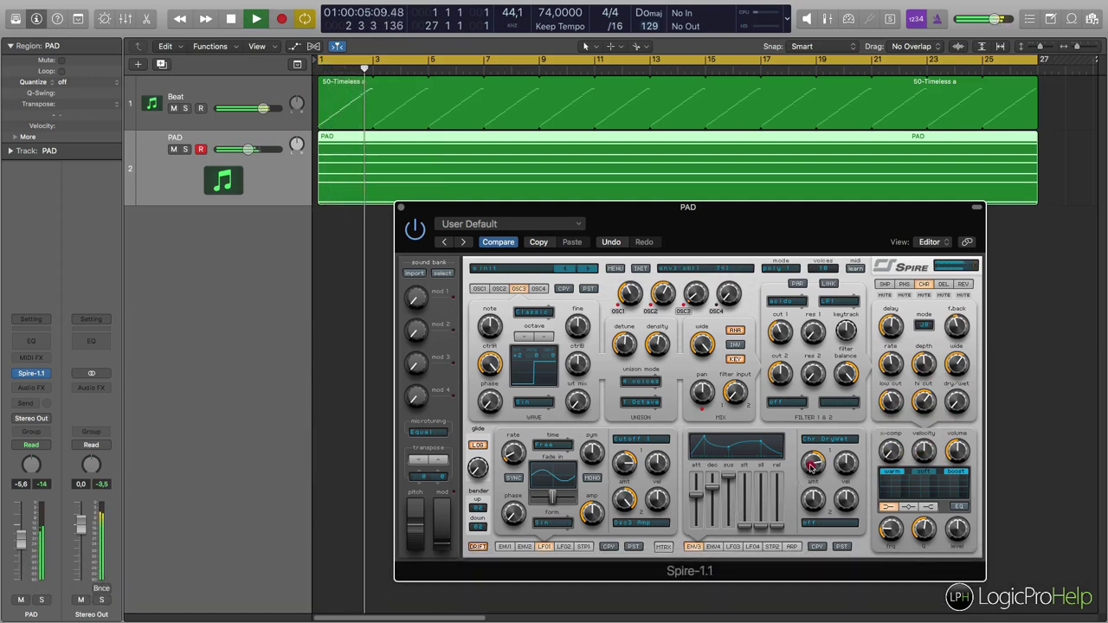
click(813, 469)
click(812, 468)
click(812, 469)
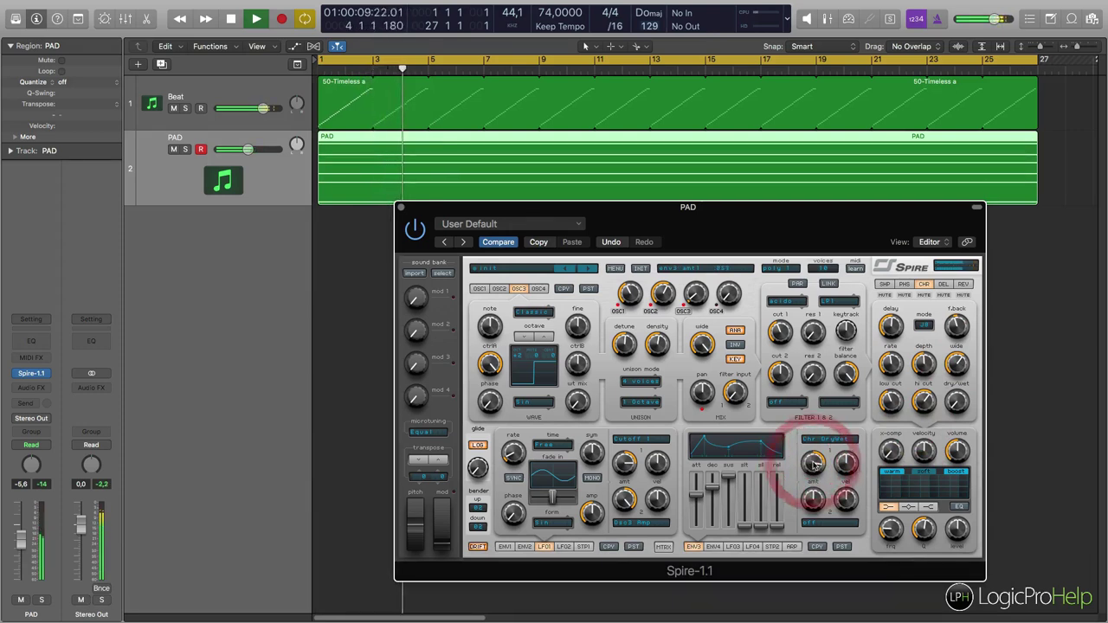
click(812, 468)
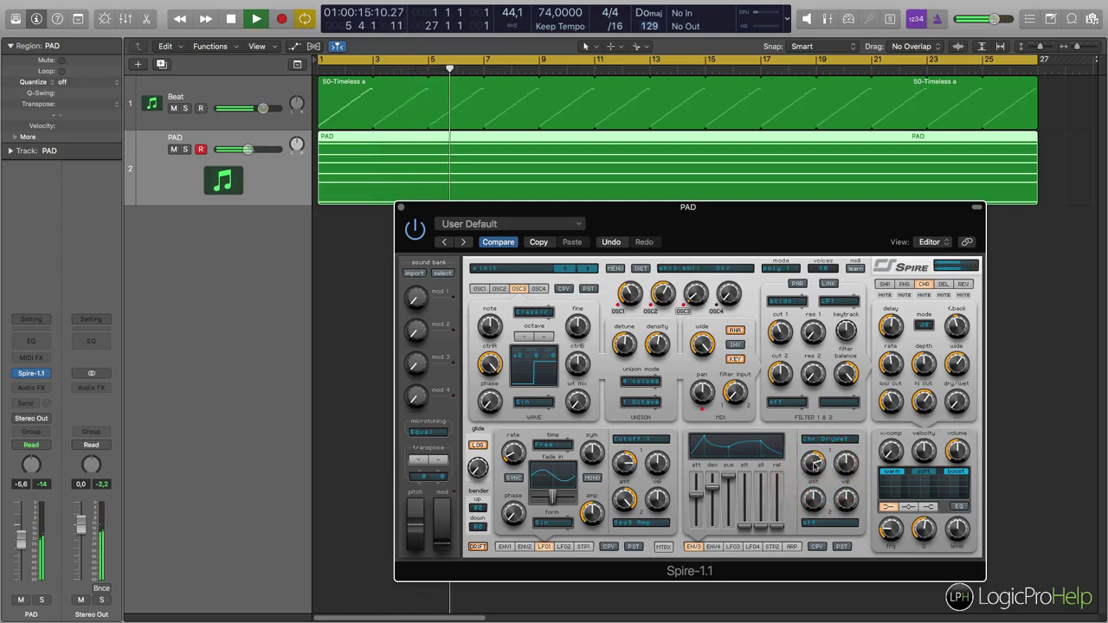
click(814, 466)
click(815, 467)
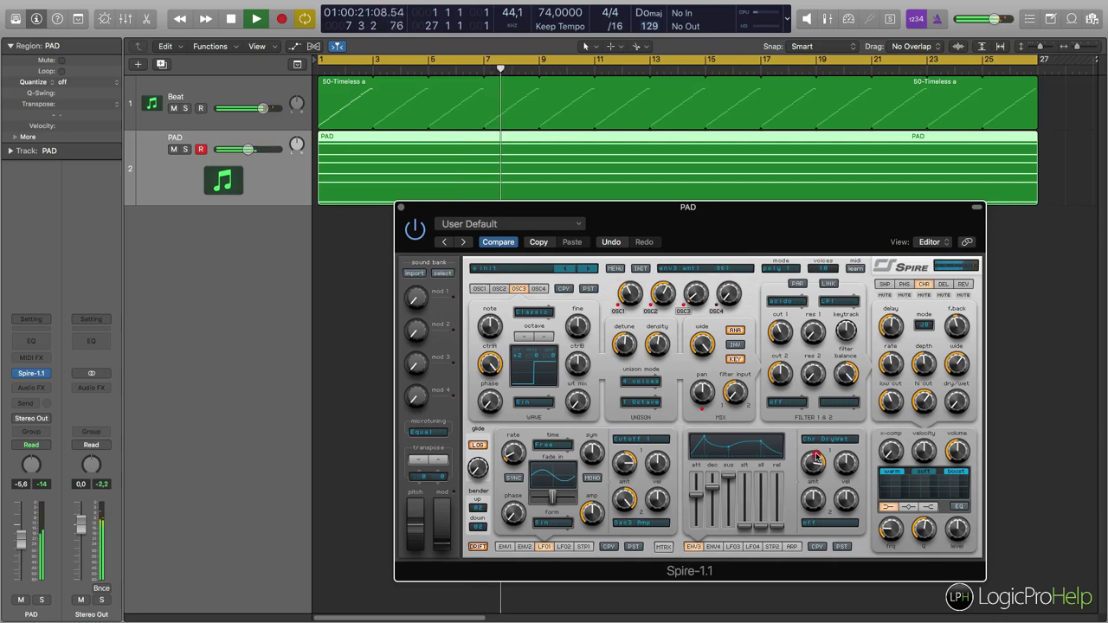
click(816, 465)
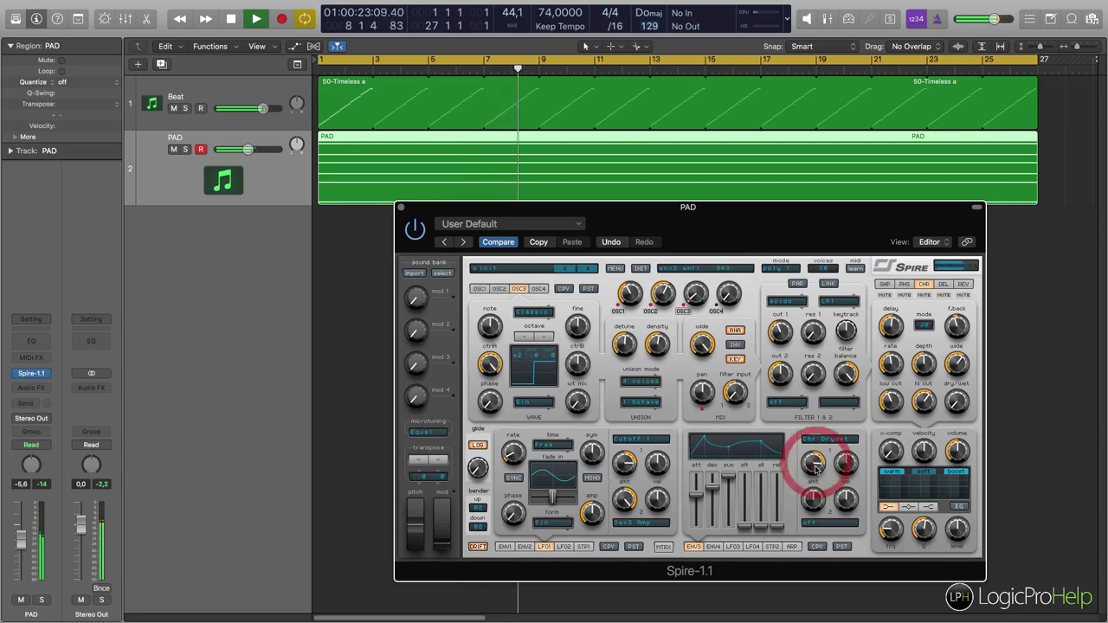
click(817, 465)
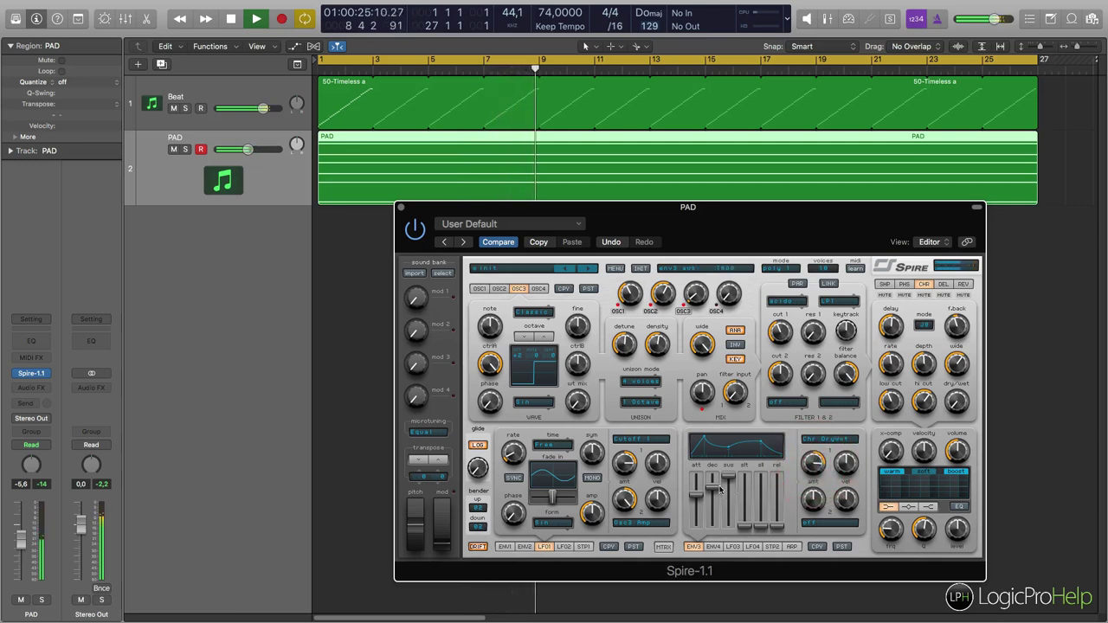
click(717, 485)
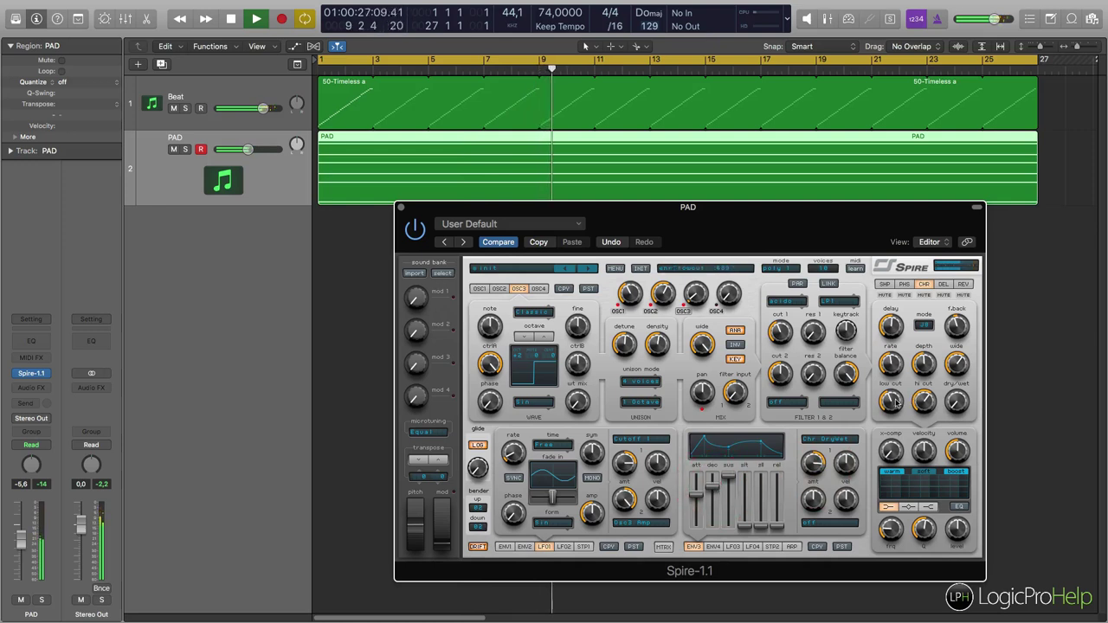
click(814, 462)
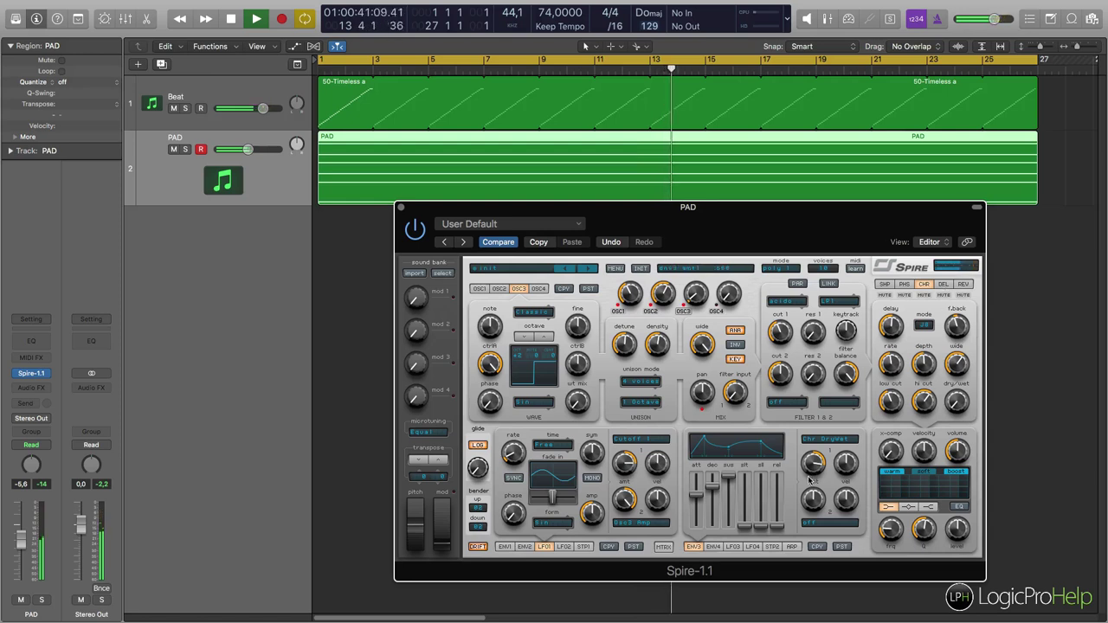
key(space)
Route envelope 3's second modulation slot to Rev DryWet, show the reverb effect's settings and adjust its decay.
click(817, 523)
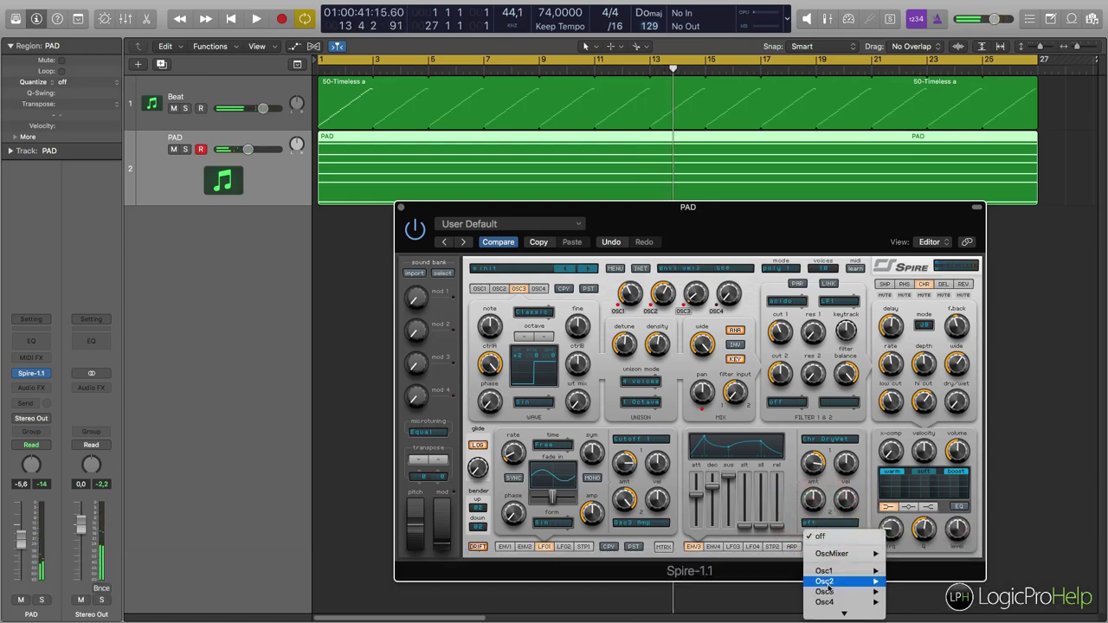
mouse_move(826, 573)
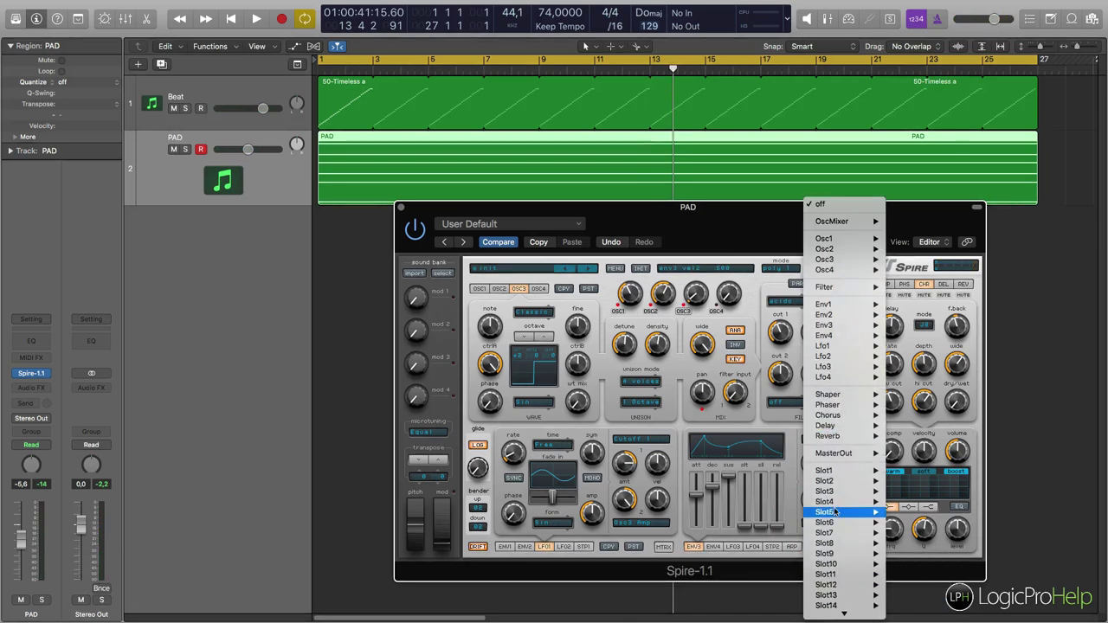
mouse_move(831, 436)
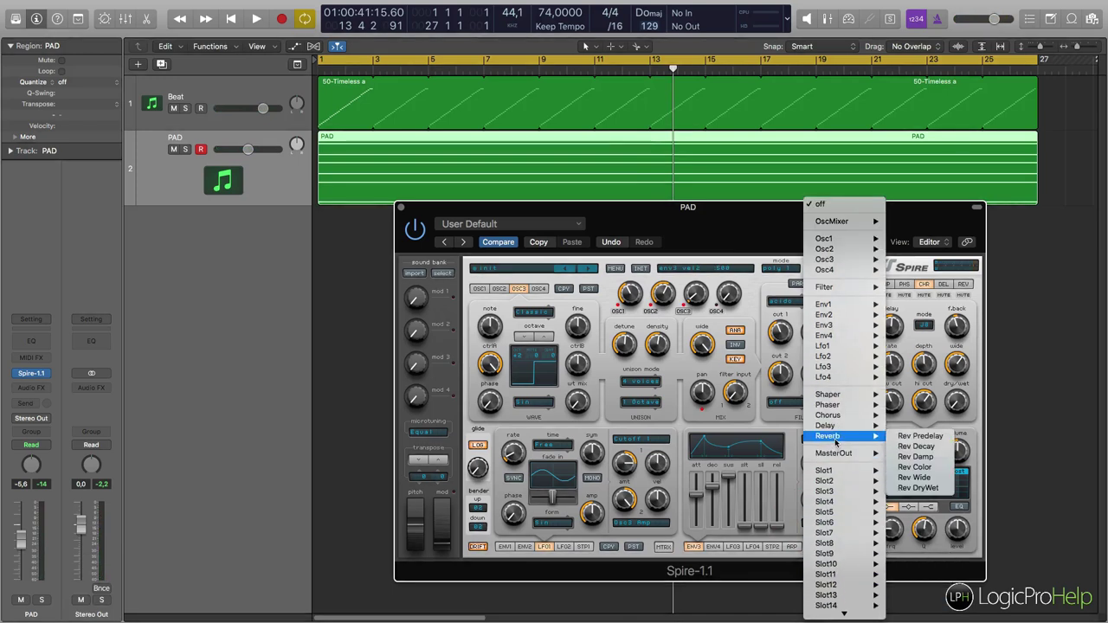
click(917, 487)
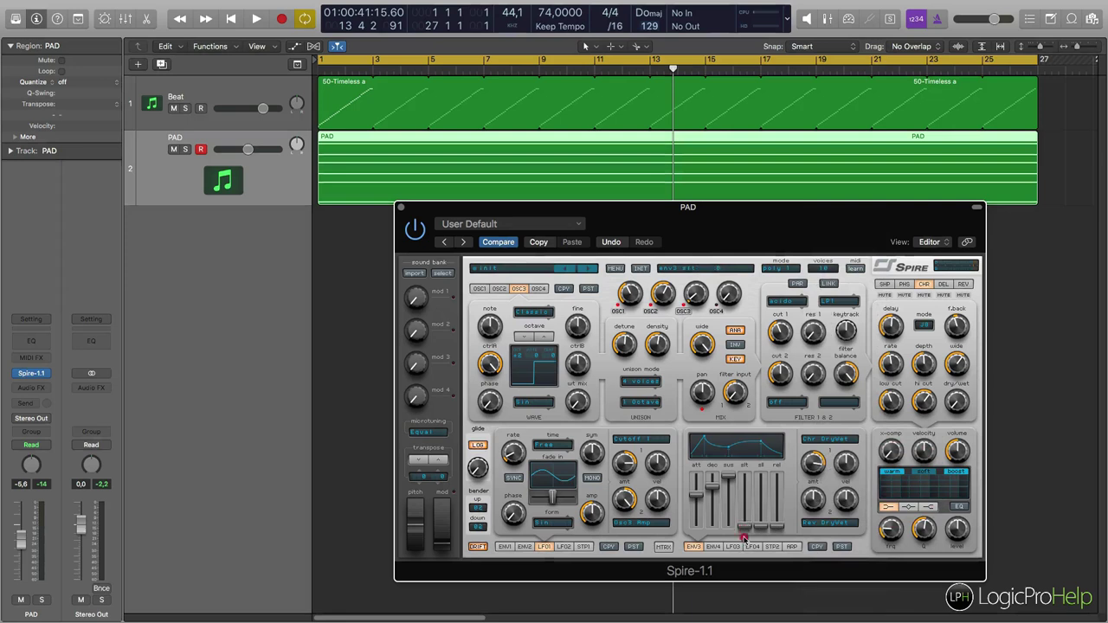
click(963, 284)
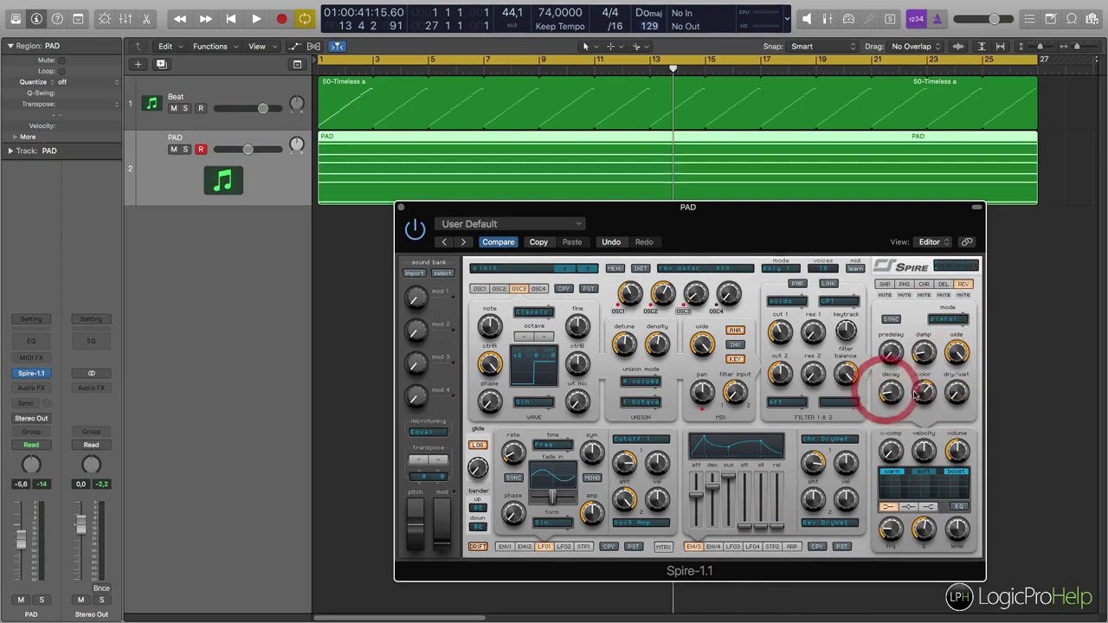
Raise envelope 3's modulation amount on Rev DryWet during playback and lengthen the envelope's release to about the middle.
key(space)
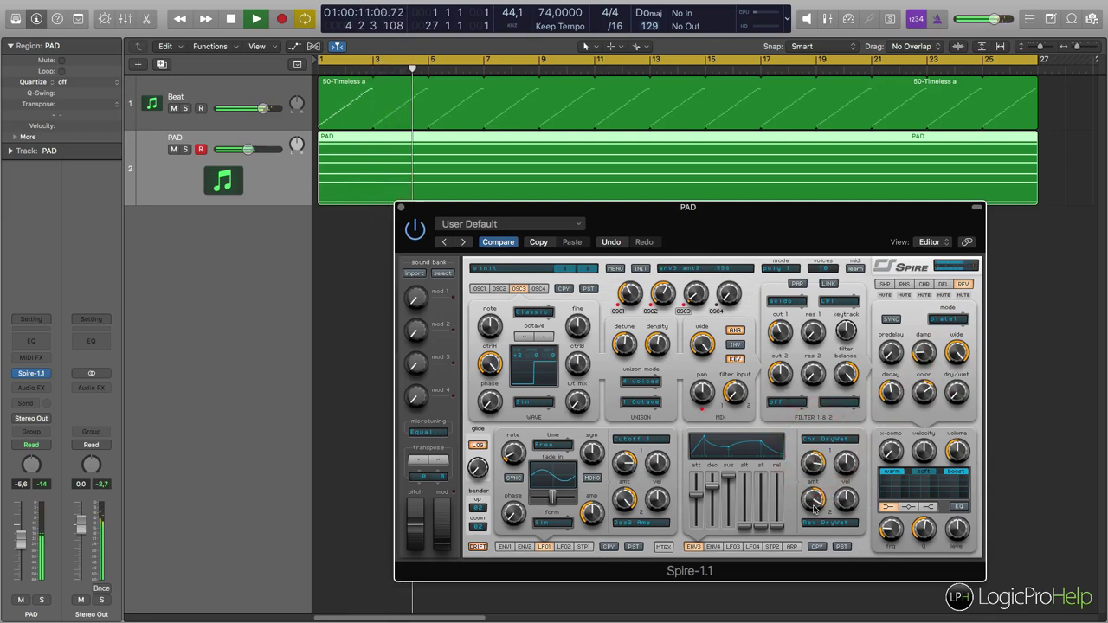
key(space)
key(space)
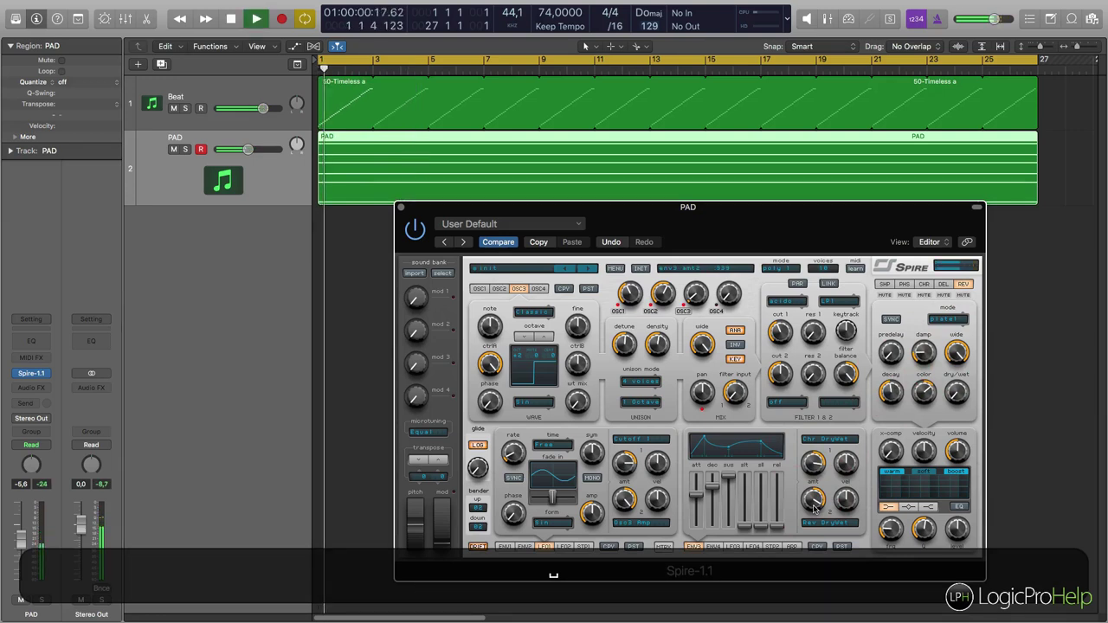
drag(778, 525, 775, 499)
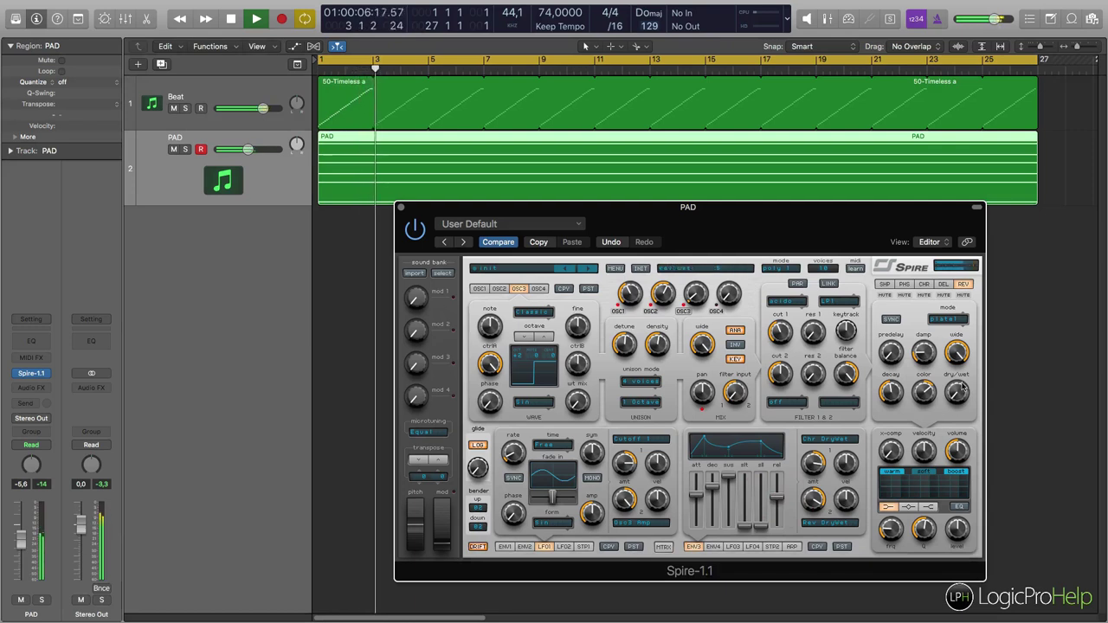
Show the phaser effect's settings, raise its dry/wet mix and adjust its frequency and rate by ear.
click(902, 285)
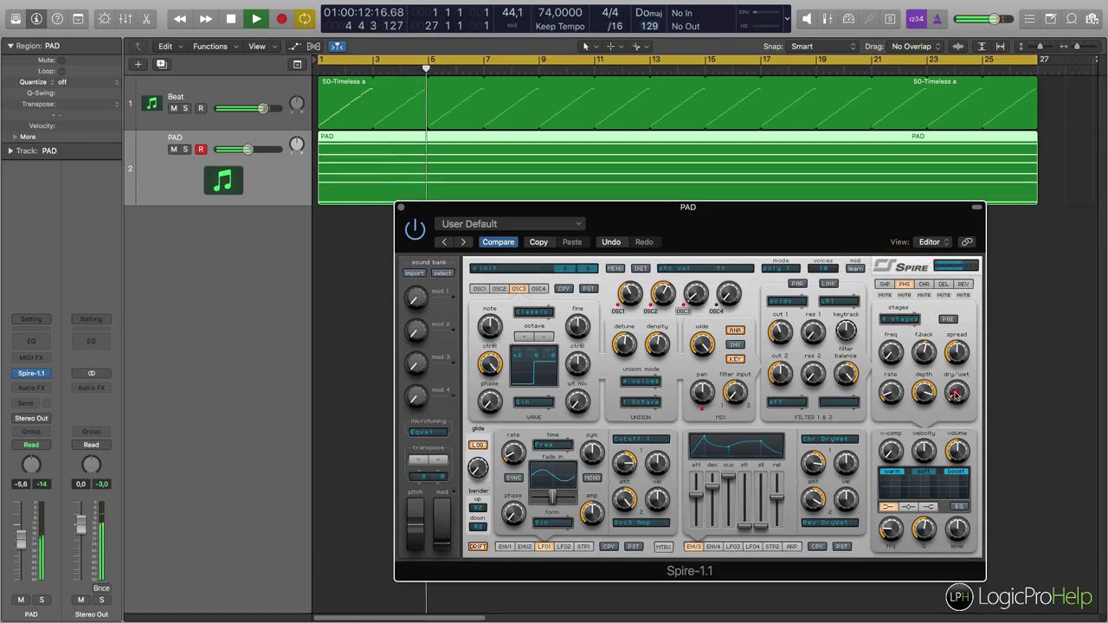
drag(954, 384, 955, 343)
drag(953, 386, 954, 394)
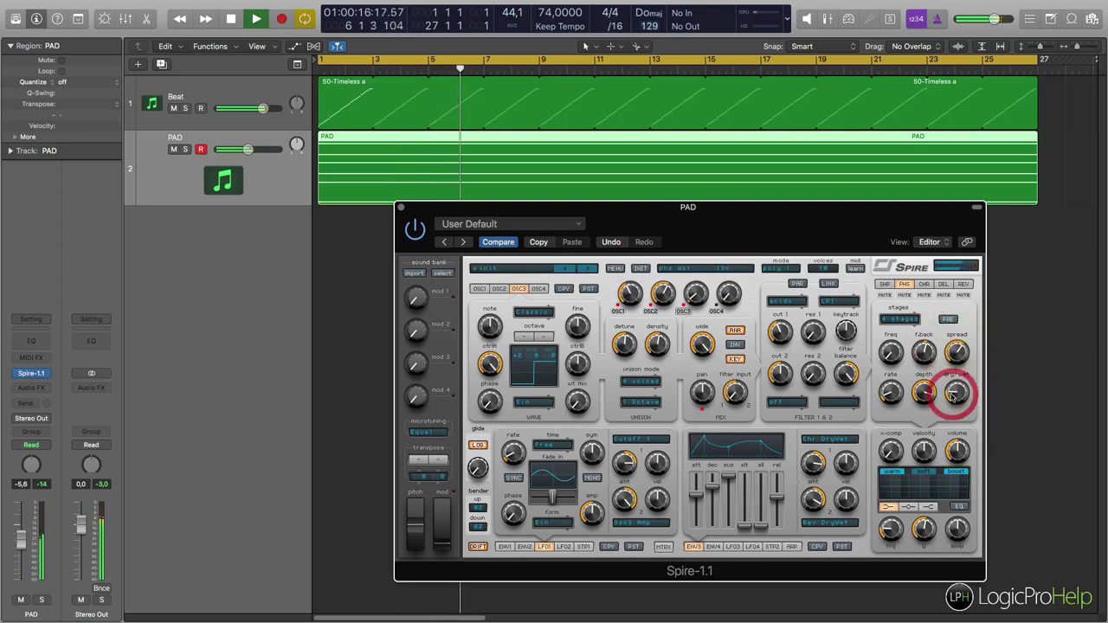
drag(901, 351, 900, 296)
drag(889, 395, 898, 329)
Raise the phaser's feedback and refine its dry/wet mix by ear during playback.
drag(955, 393, 888, 447)
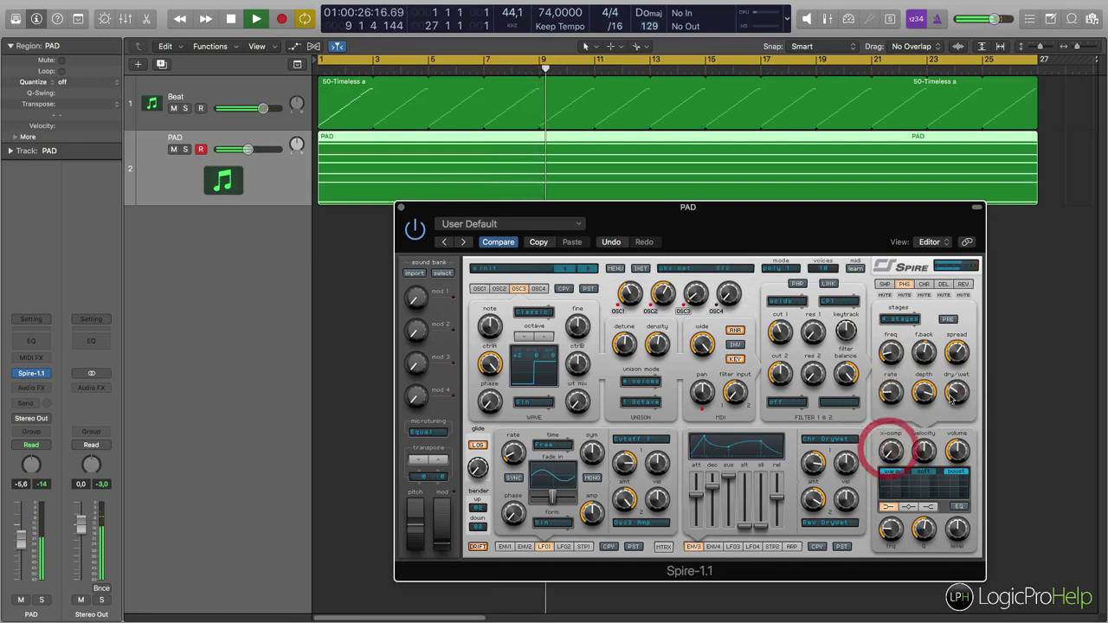
click(957, 392)
drag(926, 360, 926, 329)
click(956, 395)
drag(957, 399, 956, 400)
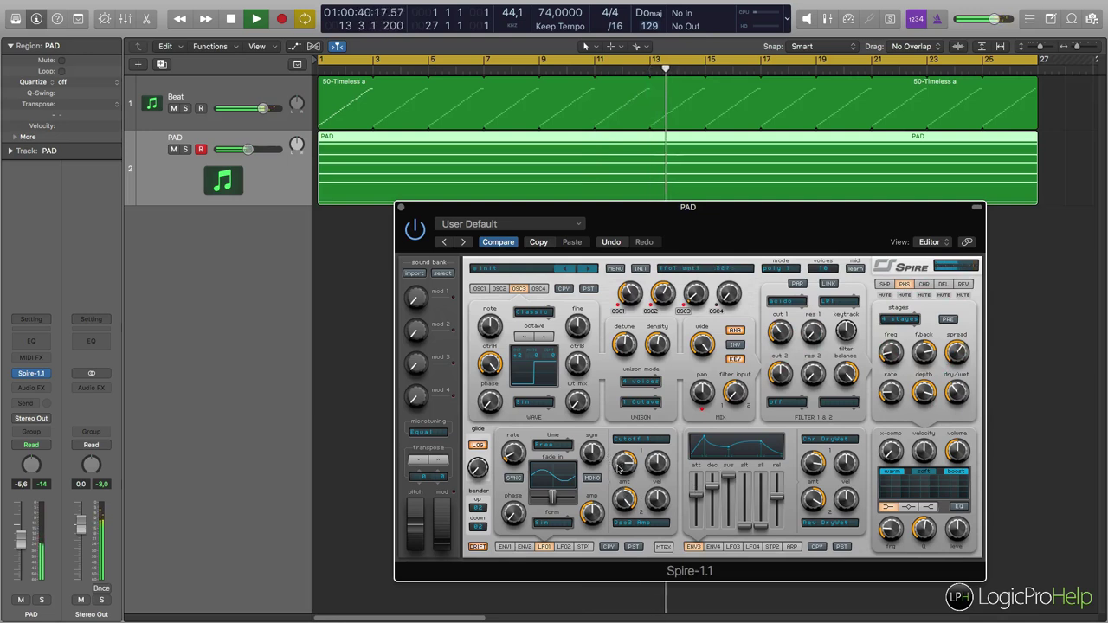
Fine-tune LFO1's amounts on Cutoff 1 and Osc3 Amp, the phaser's dry/wet mix and envelope 3's shape by ear.
drag(623, 464, 624, 461)
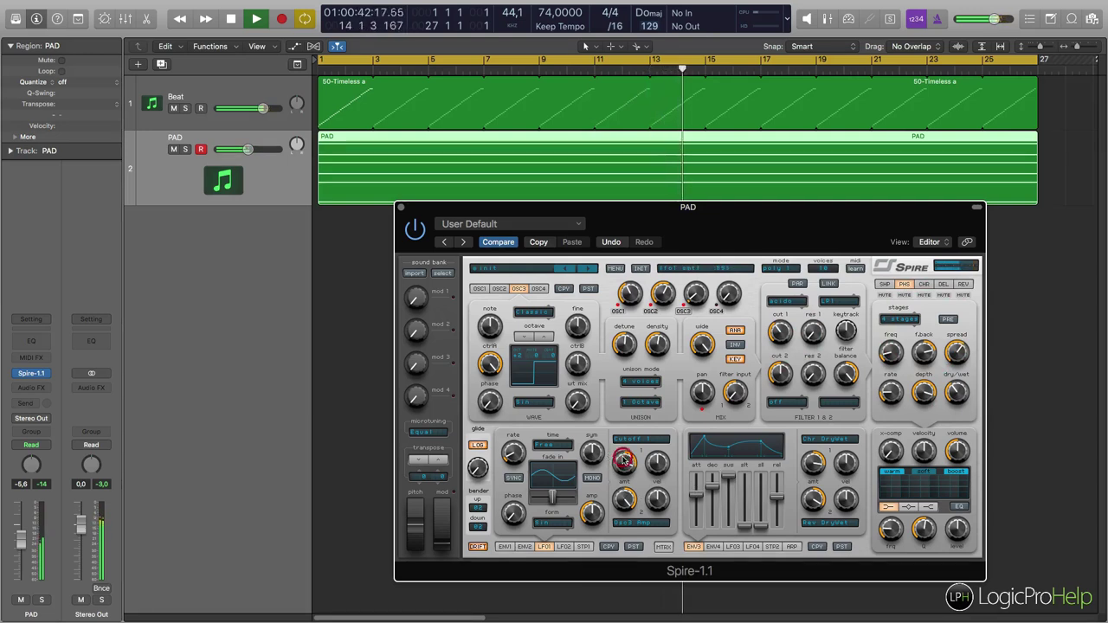
drag(627, 498, 629, 490)
drag(958, 400, 958, 405)
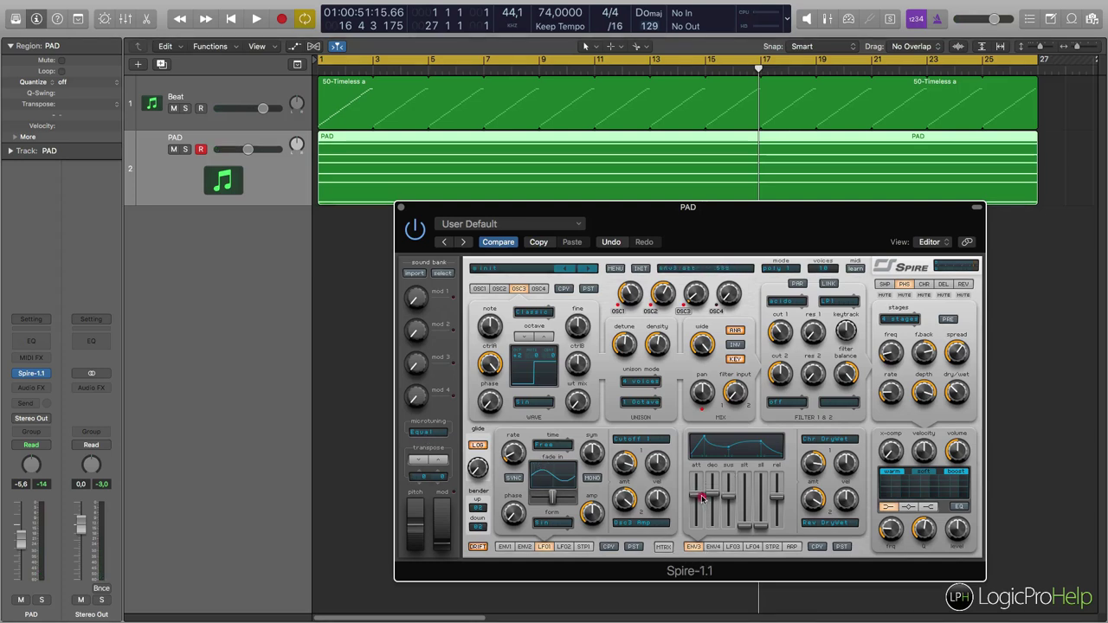
drag(701, 497, 702, 501)
drag(760, 243, 660, 232)
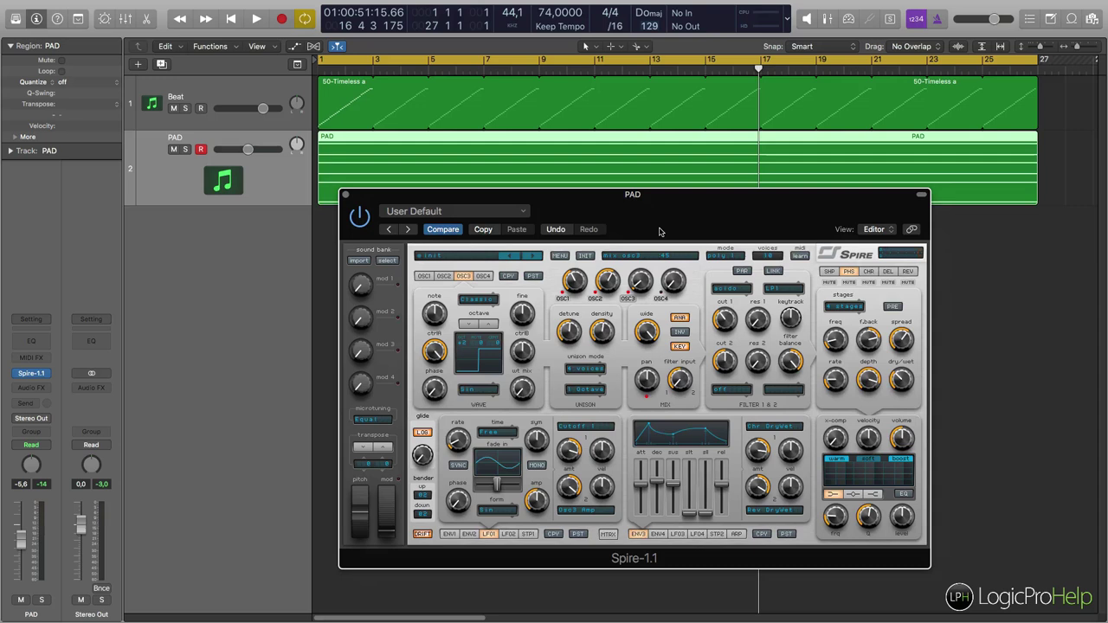
drag(676, 227, 648, 213)
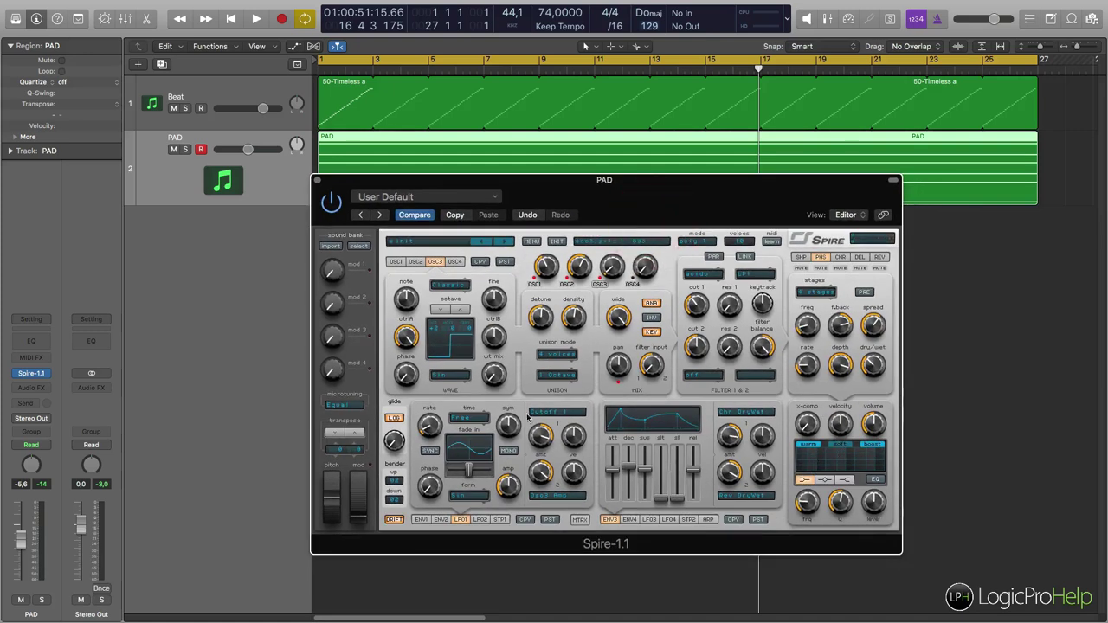
drag(658, 206, 705, 255)
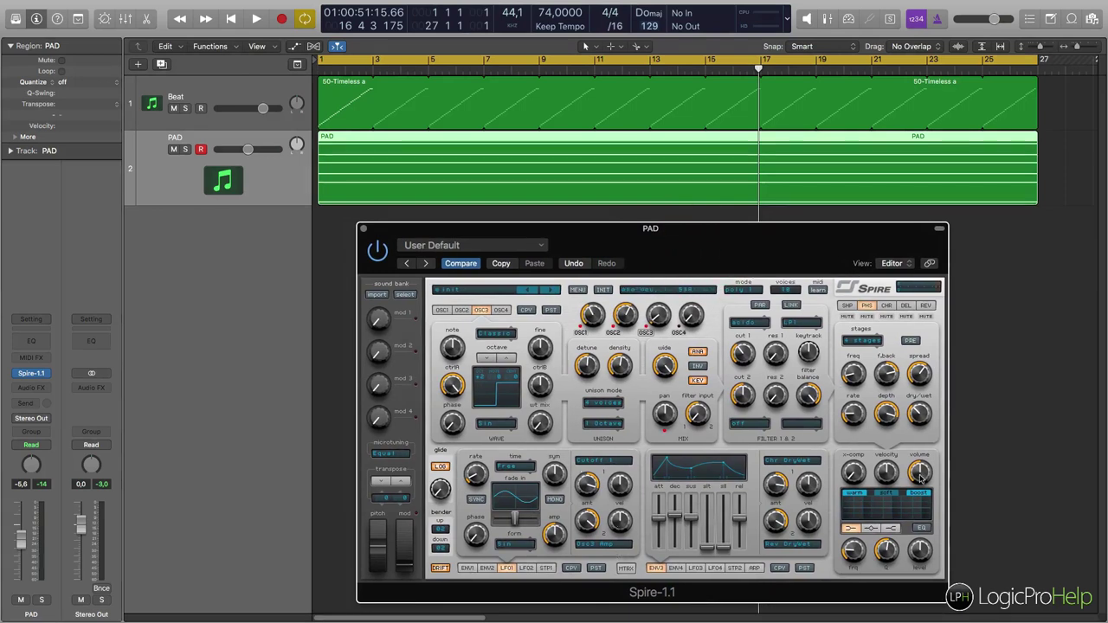
mouse_move(669, 243)
mouse_down()
mouse_move(642, 215)
mouse_move(647, 251)
mouse_move(671, 261)
mouse_up()
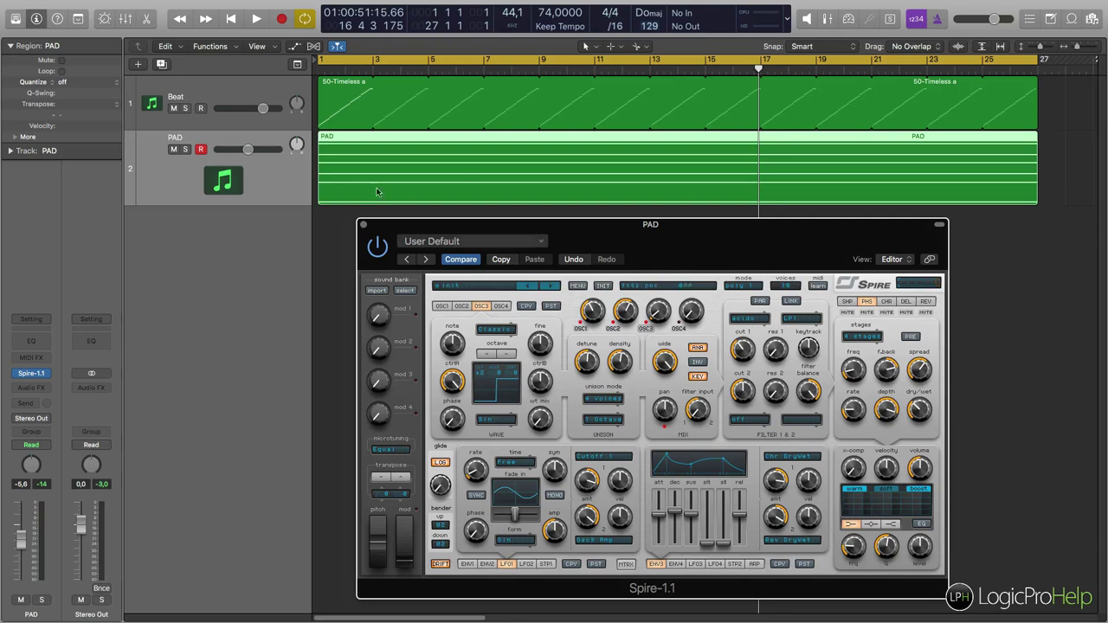
drag(663, 239, 660, 236)
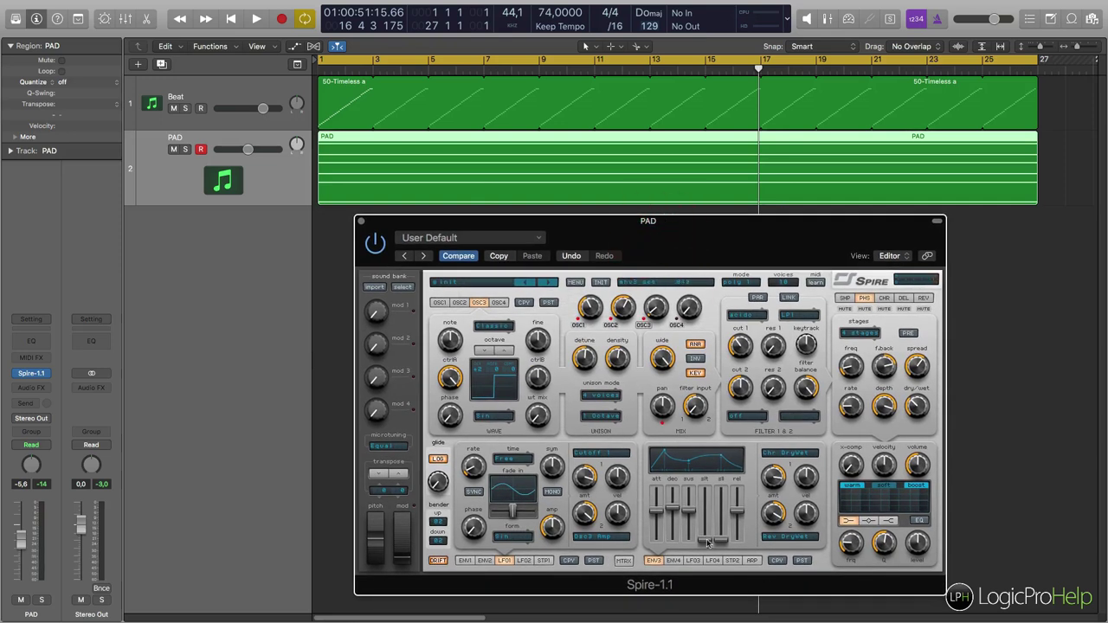
click(637, 251)
drag(637, 251, 627, 249)
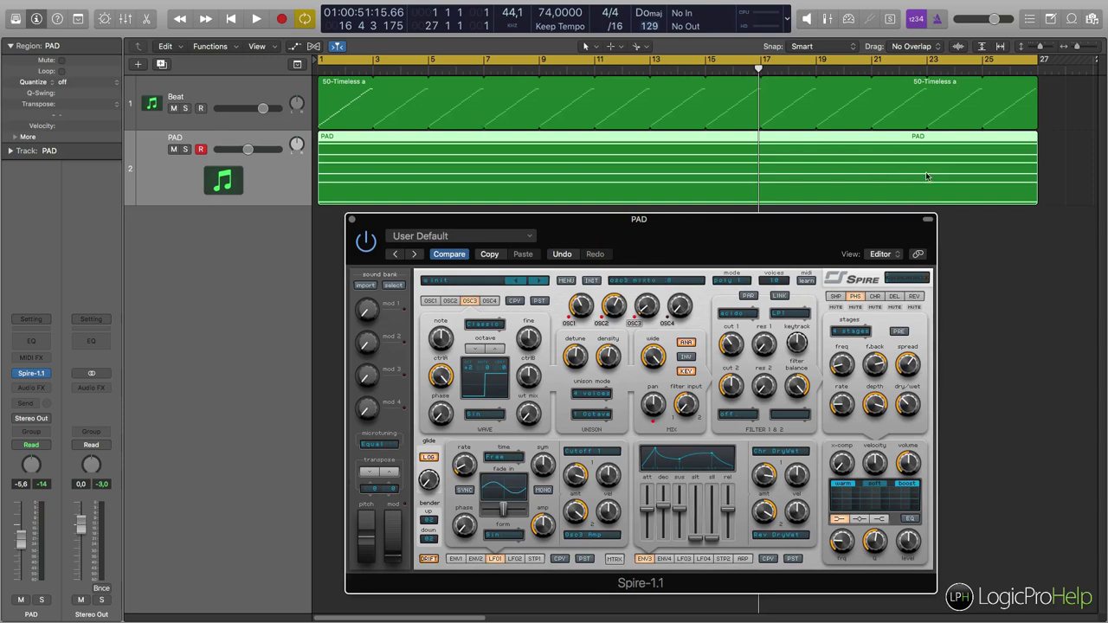
drag(836, 224, 835, 223)
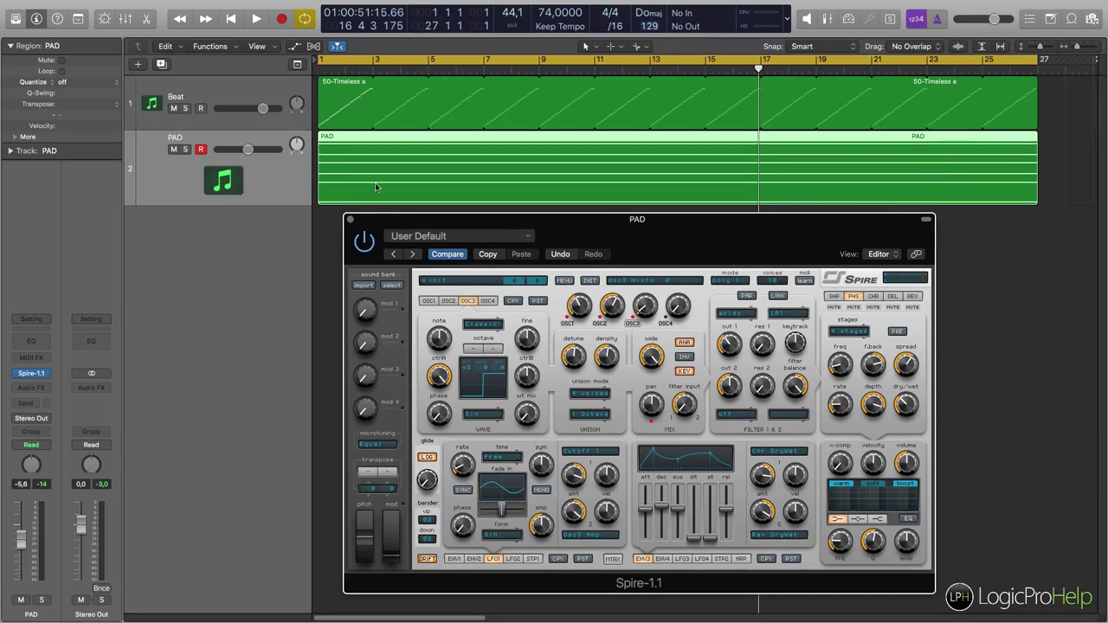
drag(577, 230, 583, 240)
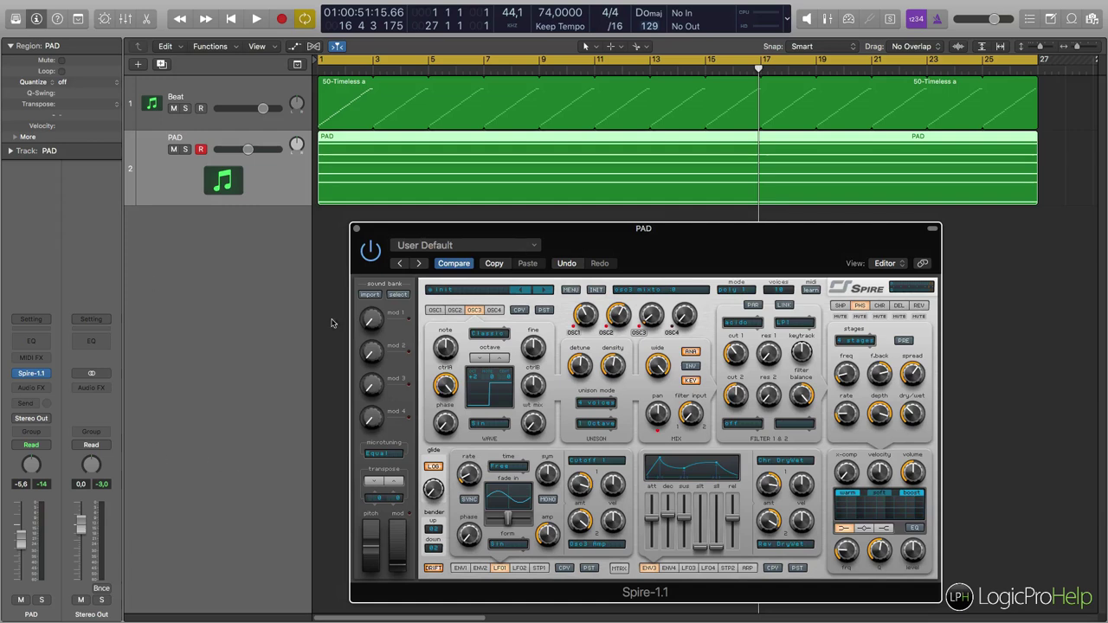
click(197, 129)
click(190, 122)
click(173, 173)
click(186, 127)
drag(807, 243, 783, 188)
drag(649, 190, 654, 256)
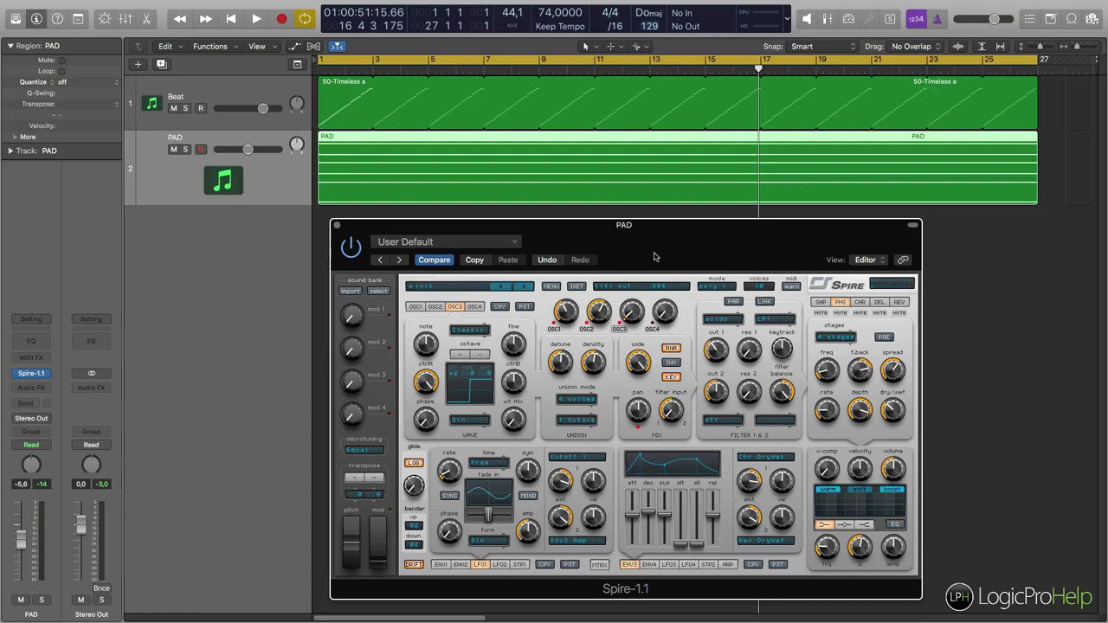
Examine the settings of Spire's stepper 1 and LFO2 modulators, leaving stepper 1 shown.
drag(655, 257, 644, 249)
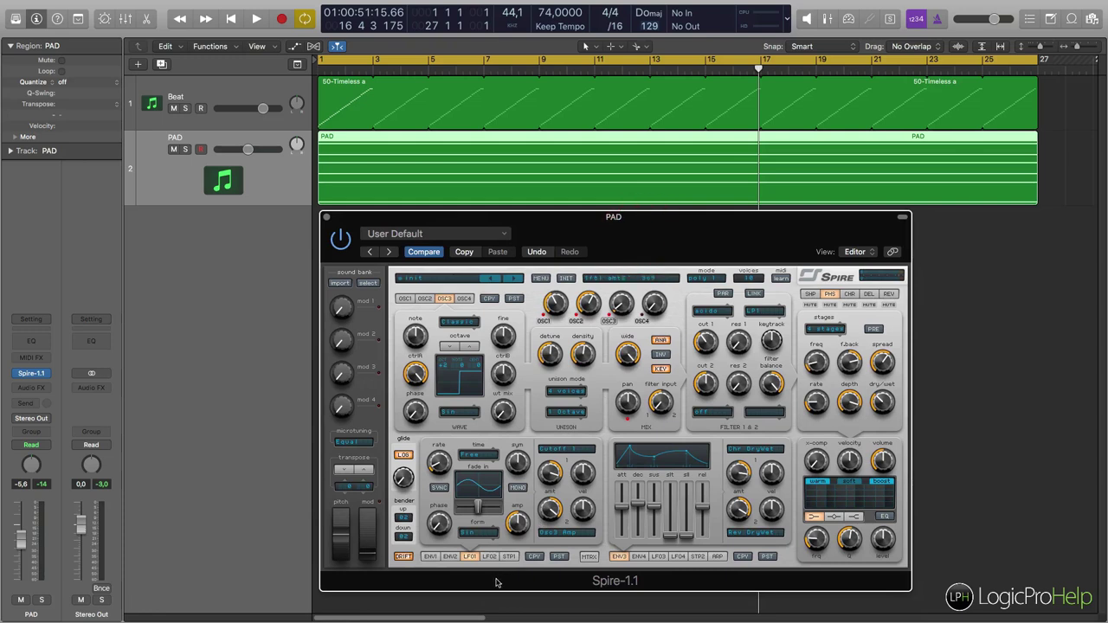
click(509, 557)
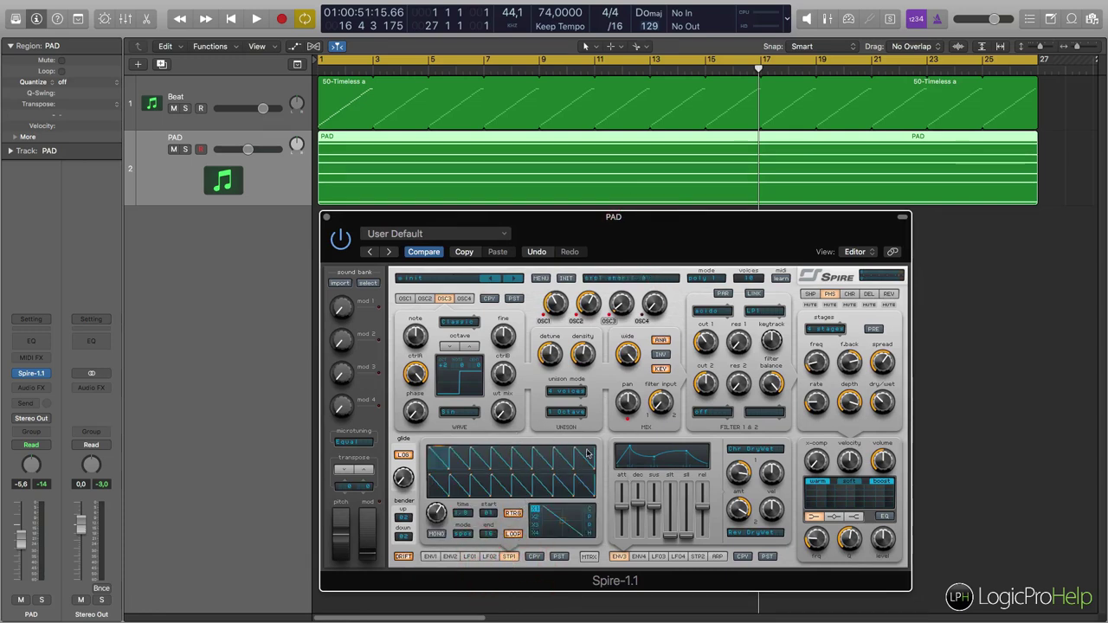
click(490, 557)
click(509, 557)
drag(716, 258, 709, 231)
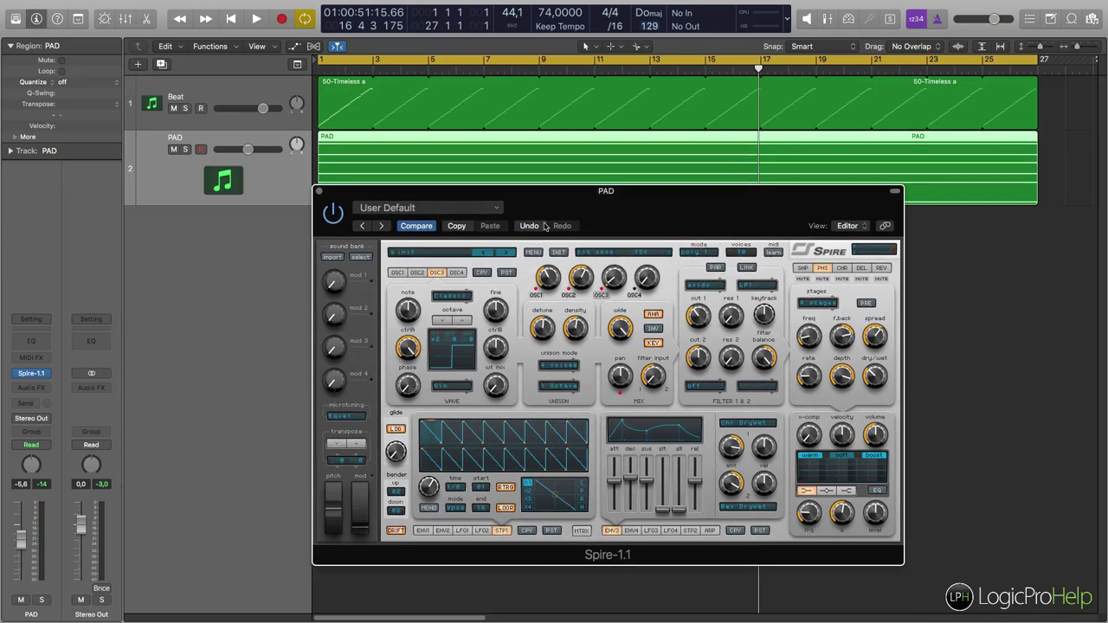
drag(656, 205, 705, 215)
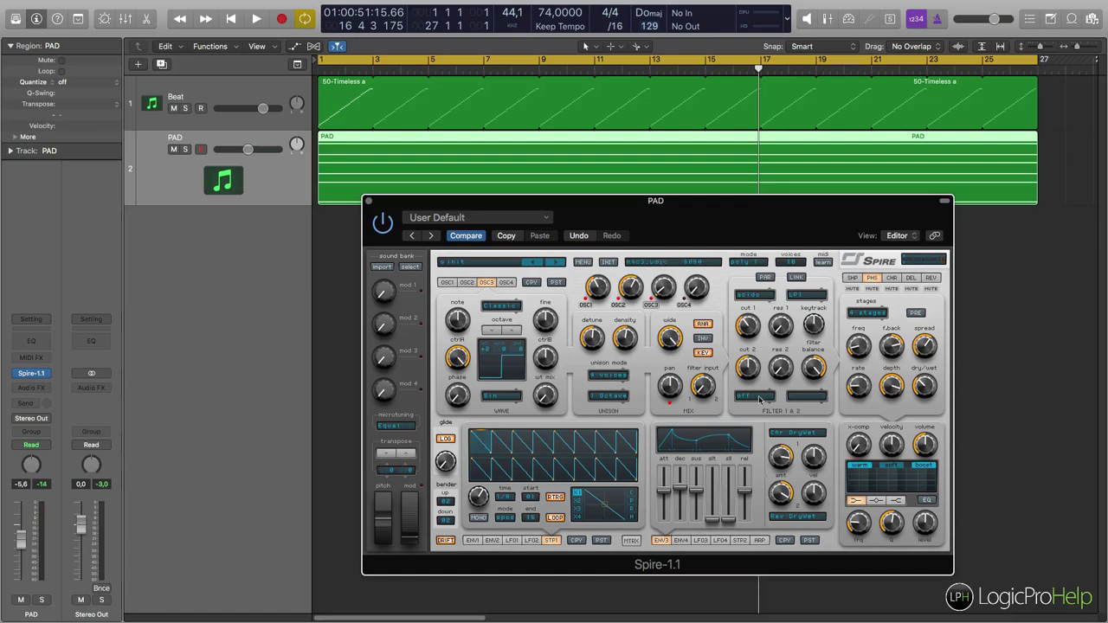
Look through envelope 4, LFO3, LFO1, LFO2 and stepper 1, leaving LFO1 and LFO3 shown side by side.
click(681, 540)
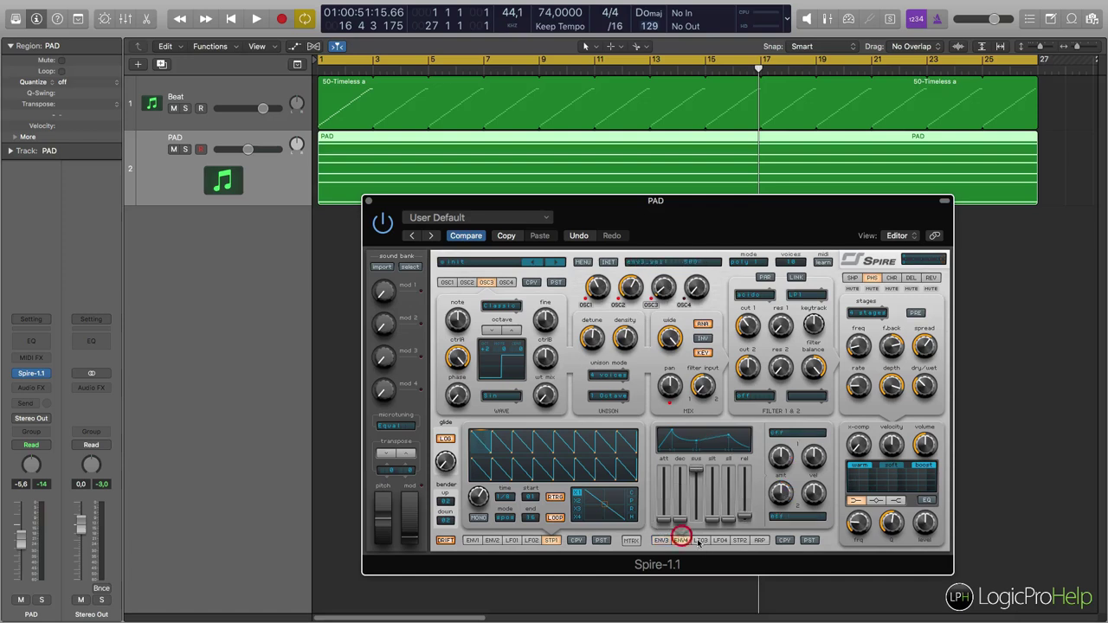
click(700, 540)
click(512, 540)
click(531, 540)
click(512, 540)
click(551, 540)
click(539, 541)
click(523, 541)
click(531, 542)
click(510, 542)
drag(694, 221, 687, 244)
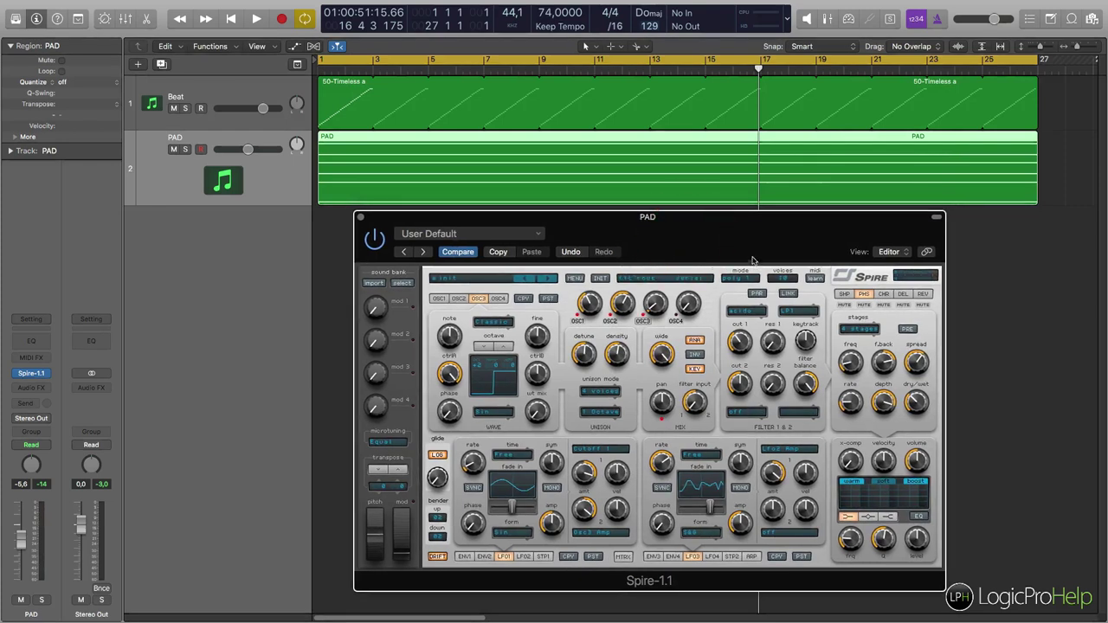
drag(744, 241, 725, 240)
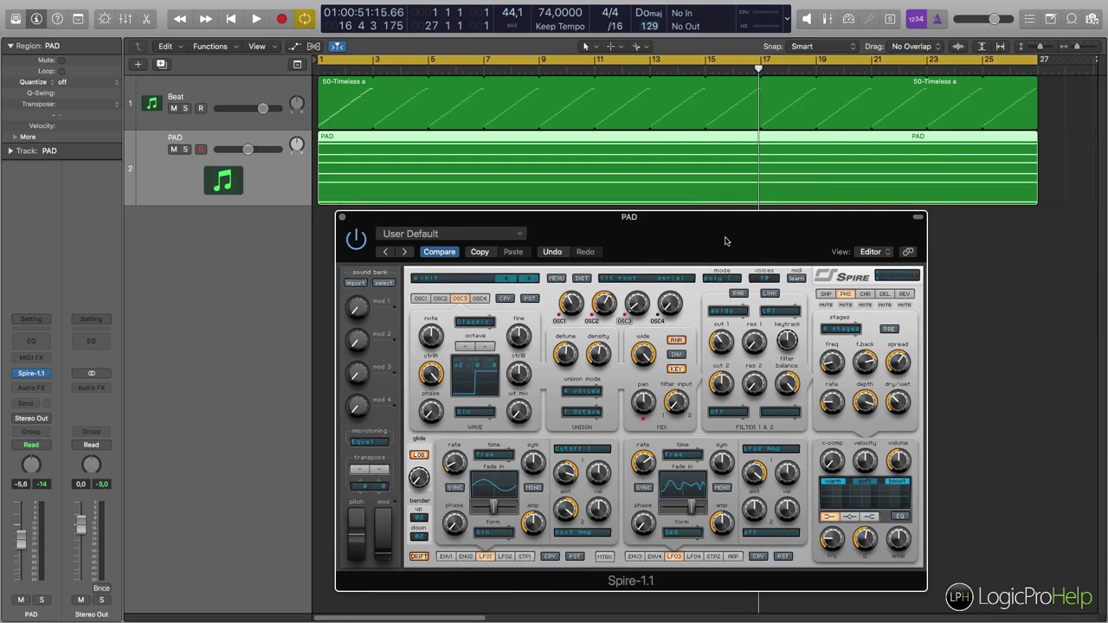